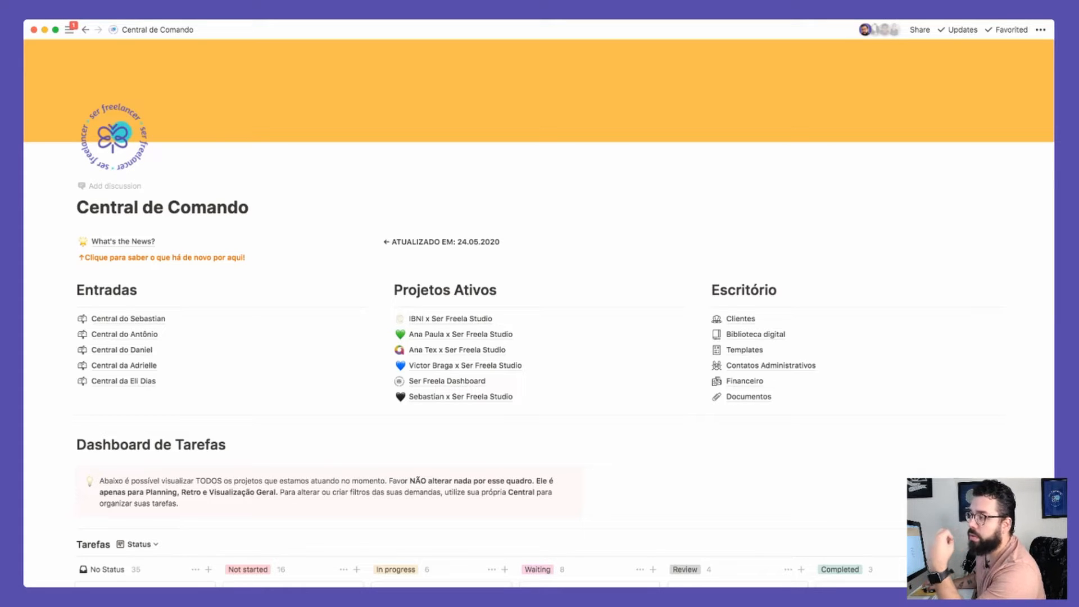
mouse_move(35, 237)
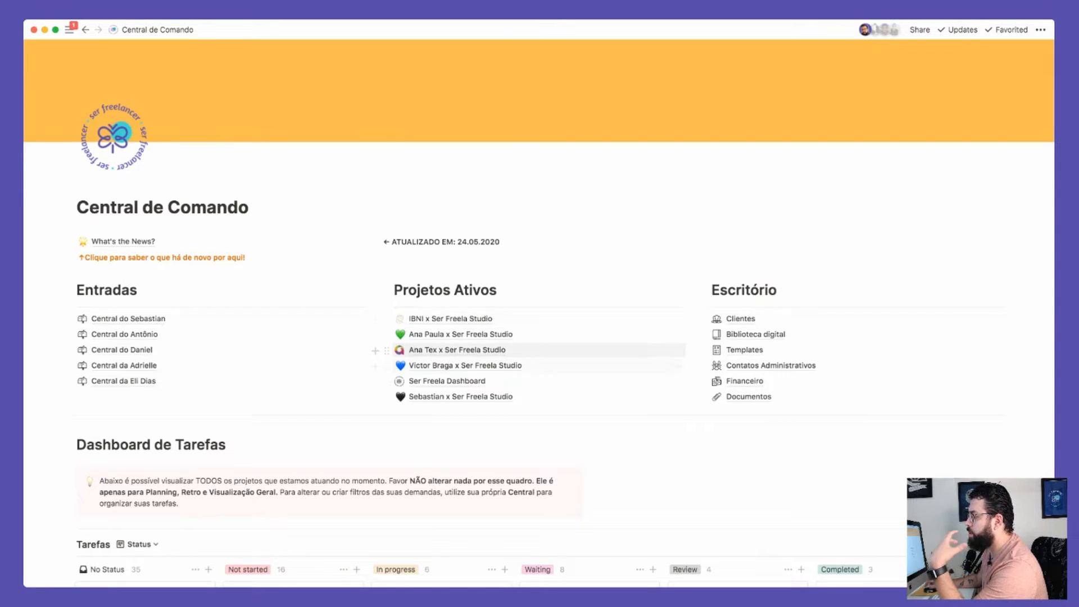
scroll(539, 349, up, 1)
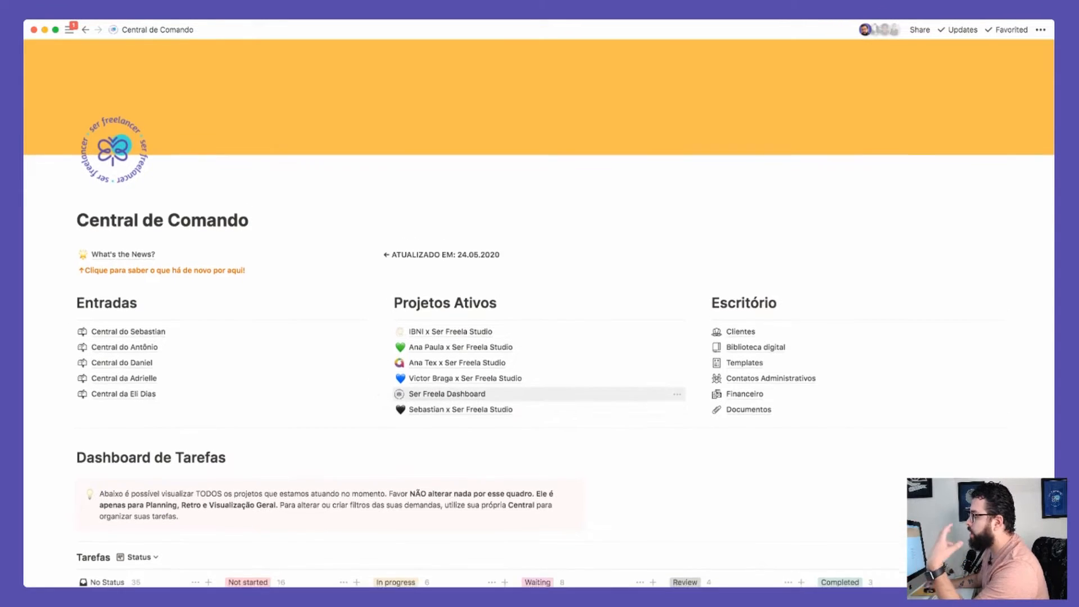
scroll(449, 338, down, 2)
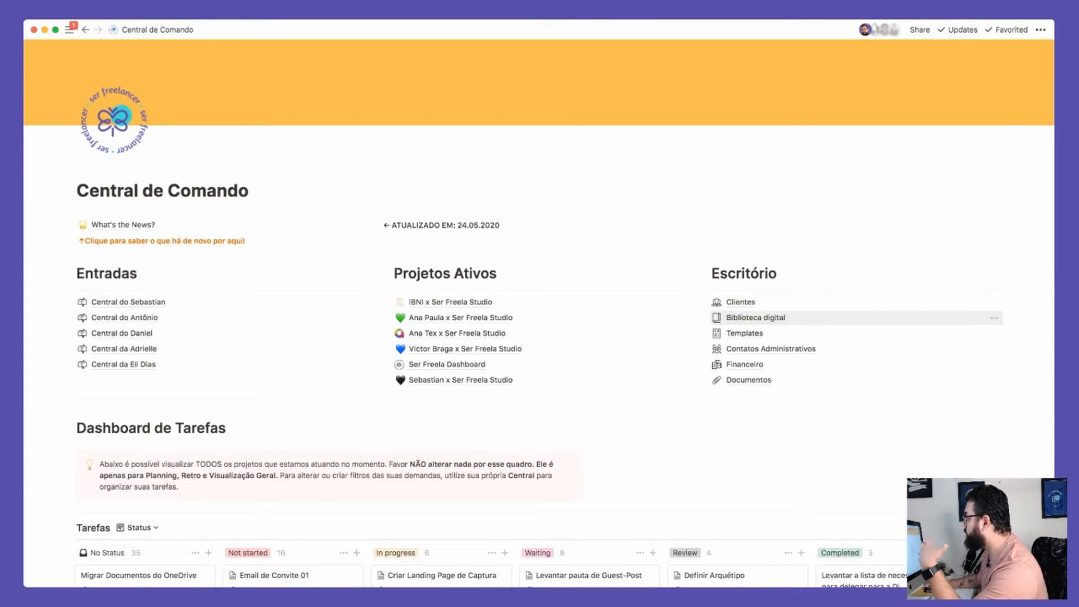
scroll(844, 337, down, 2)
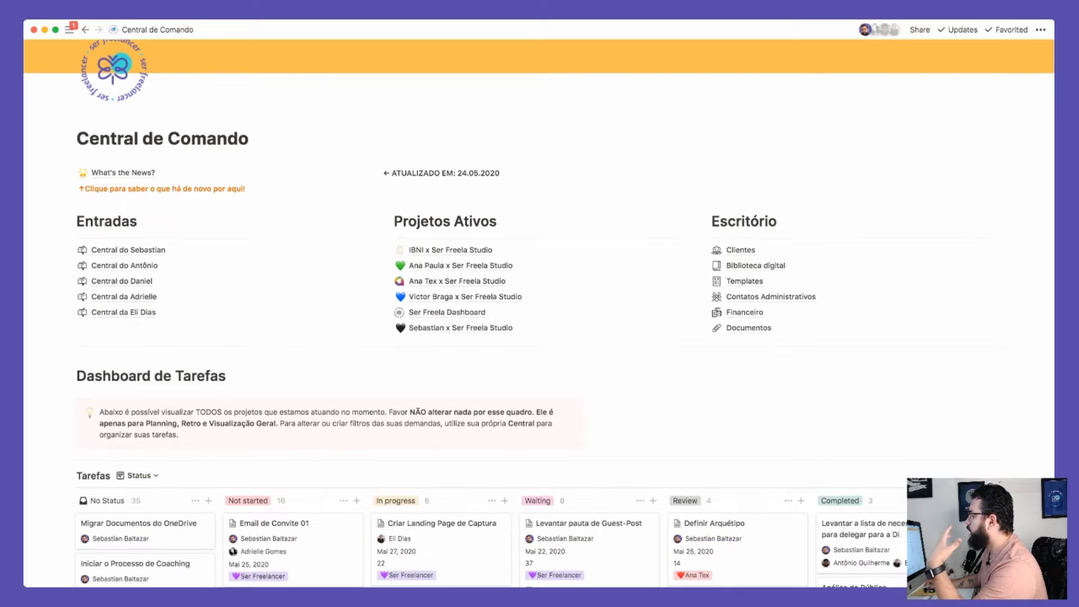
scroll(843, 326, down, 1)
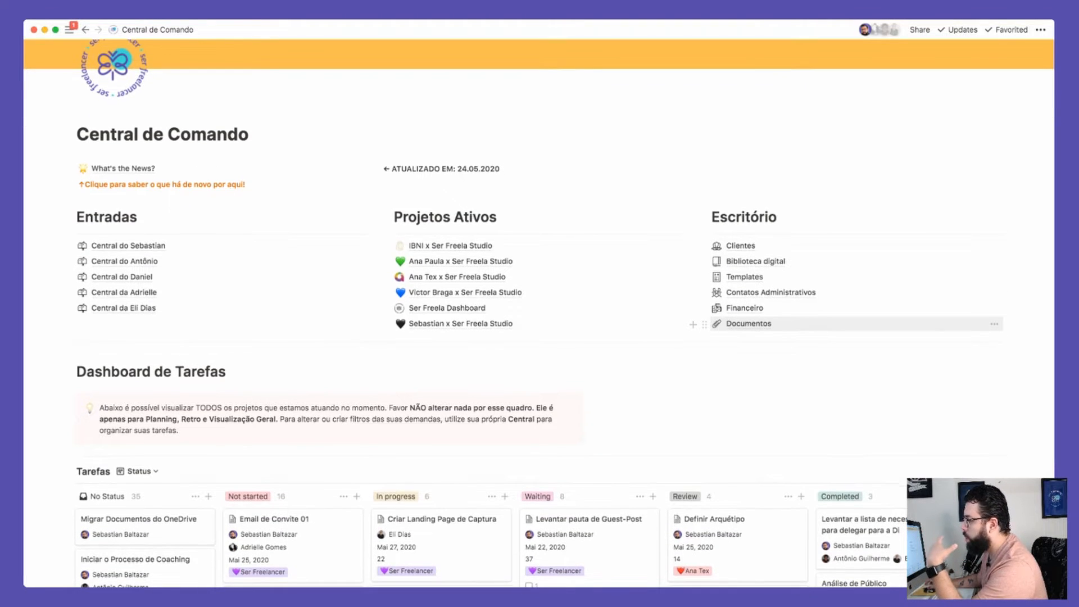
scroll(844, 281, down, 1)
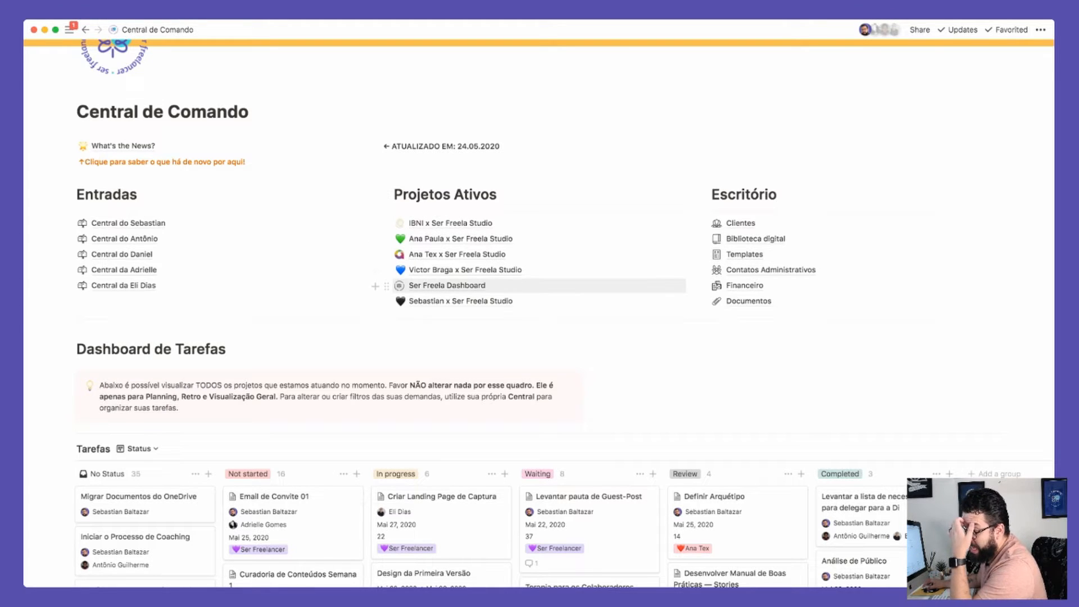
scroll(563, 337, down, 5)
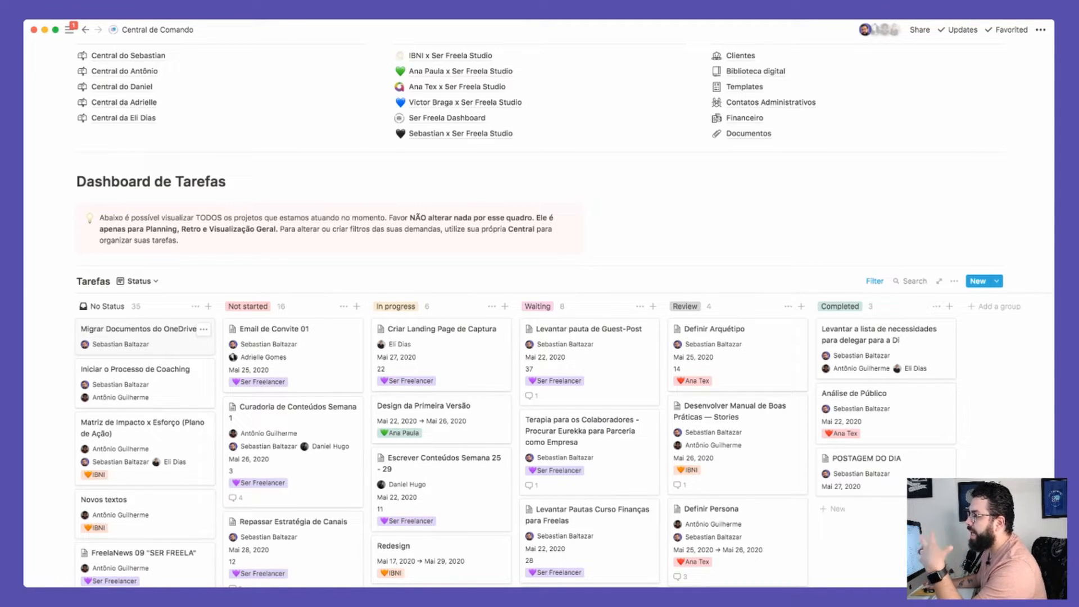
scroll(540, 314, down, 20)
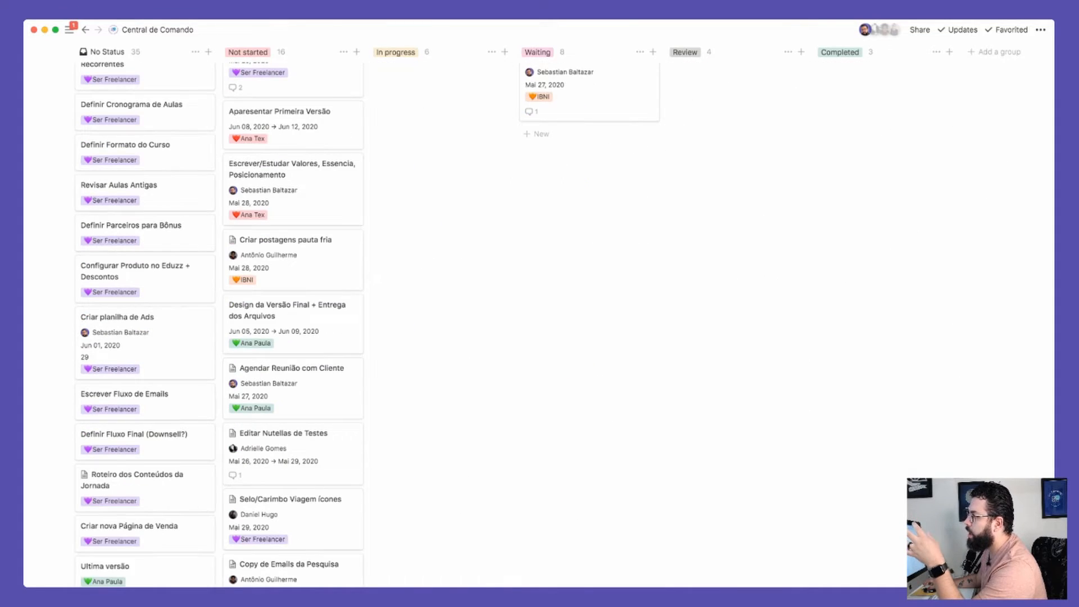
scroll(540, 315, up, 20)
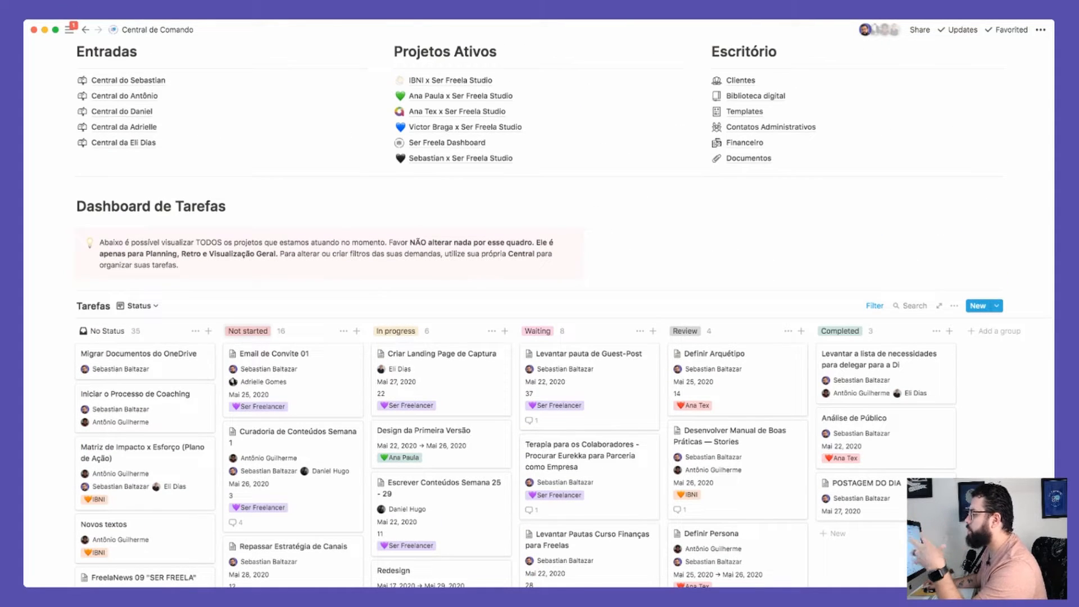
scroll(539, 315, down, 15)
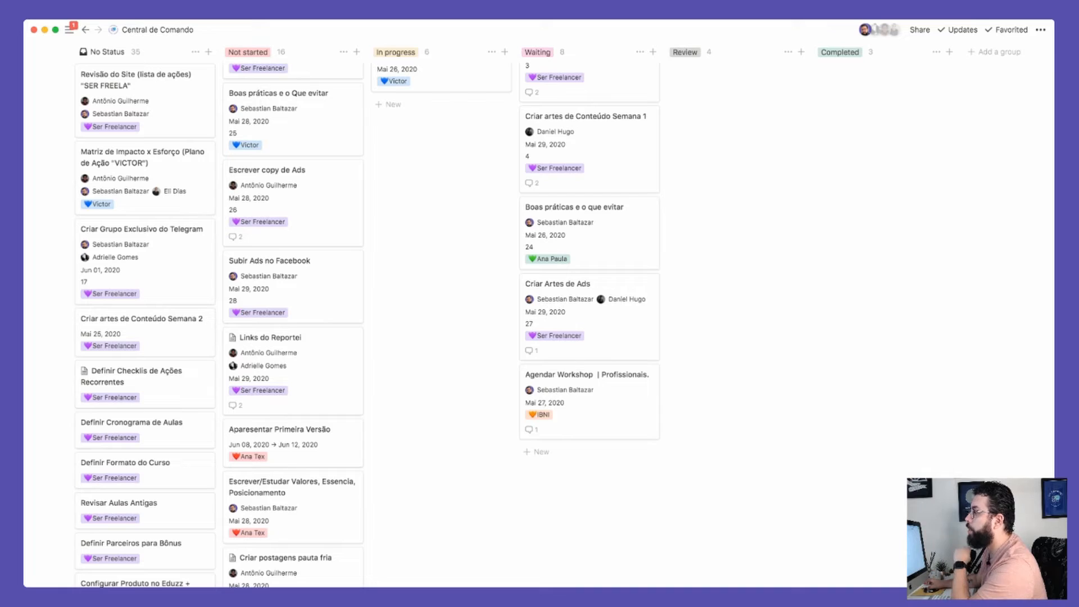
scroll(540, 314, up, 15)
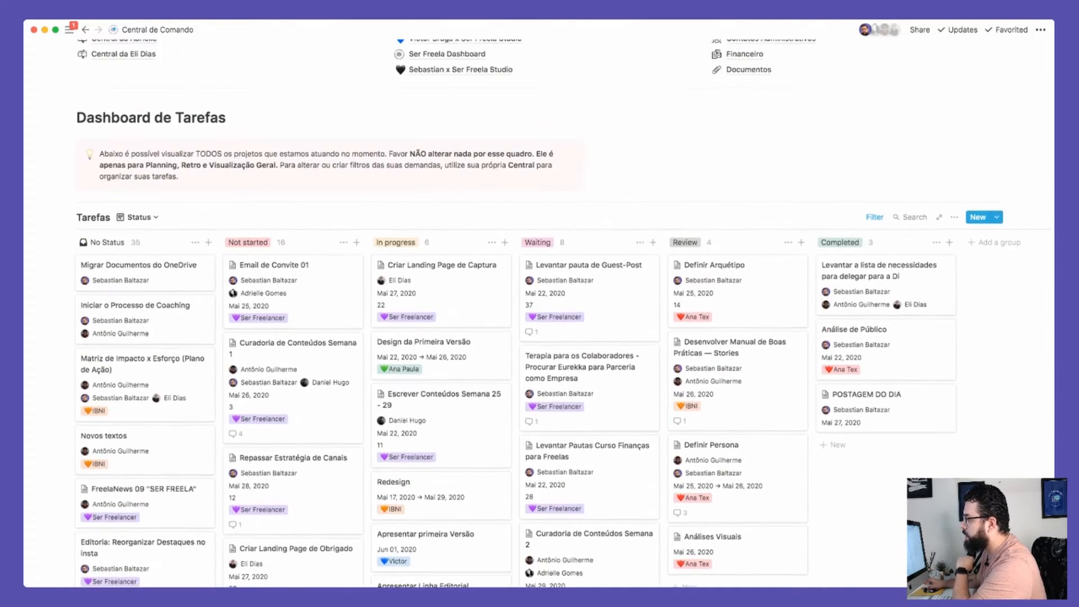
scroll(540, 315, down, 8)
scroll(540, 315, up, 6)
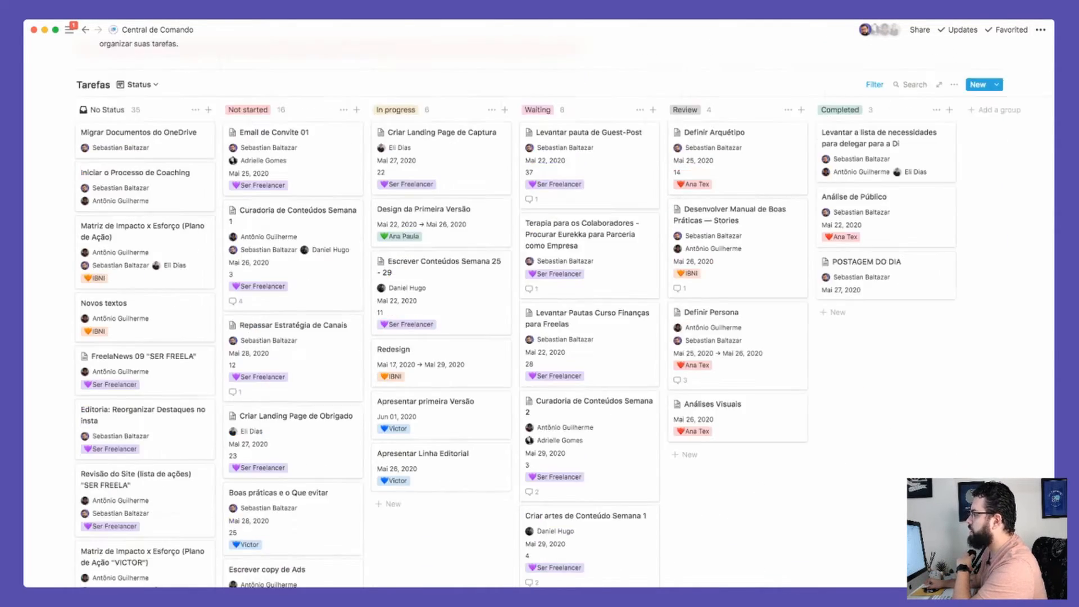
scroll(540, 382, right, 2)
scroll(539, 383, down, 5)
scroll(539, 382, up, 6)
scroll(641, 281, up, 1)
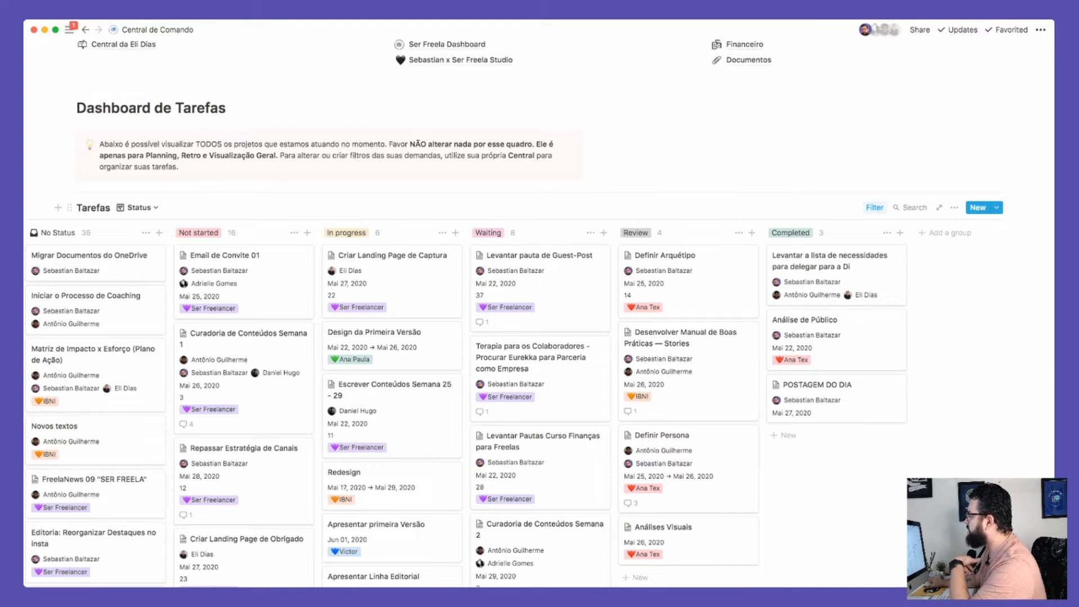
click(875, 208)
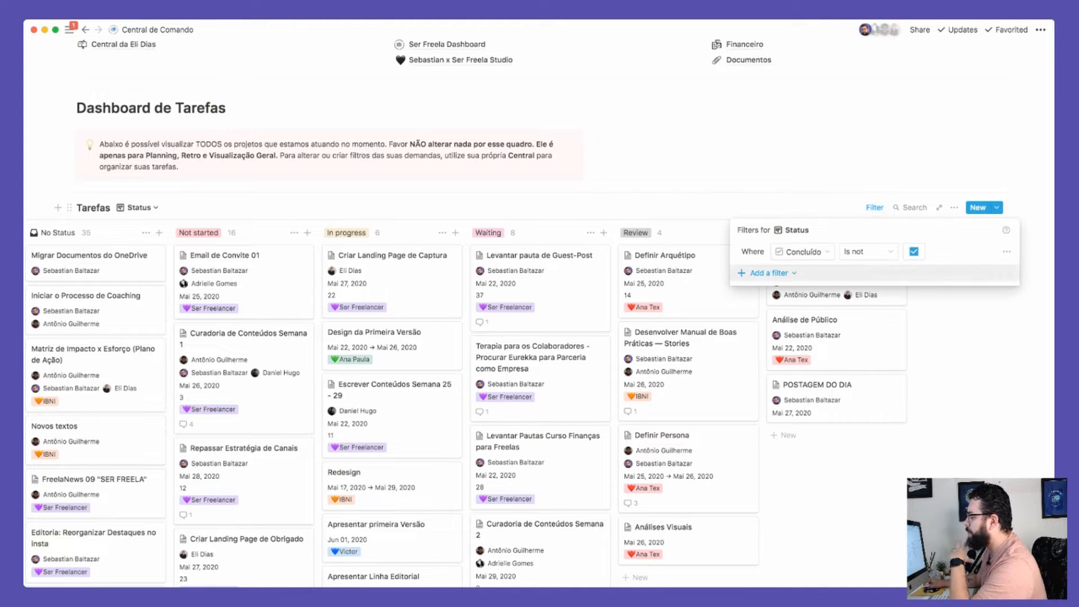
click(769, 273)
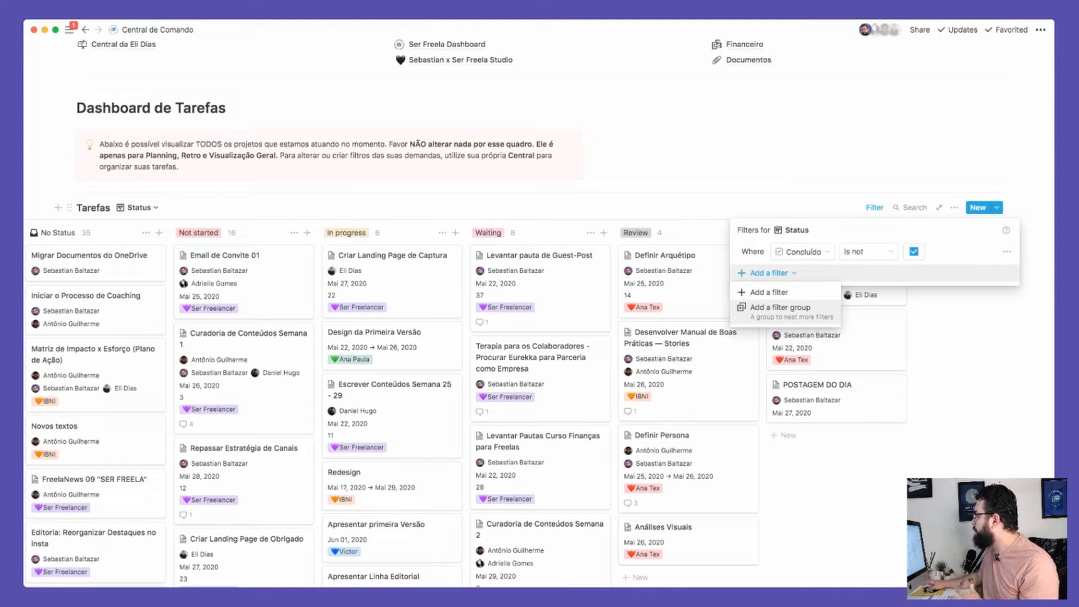
click(787, 273)
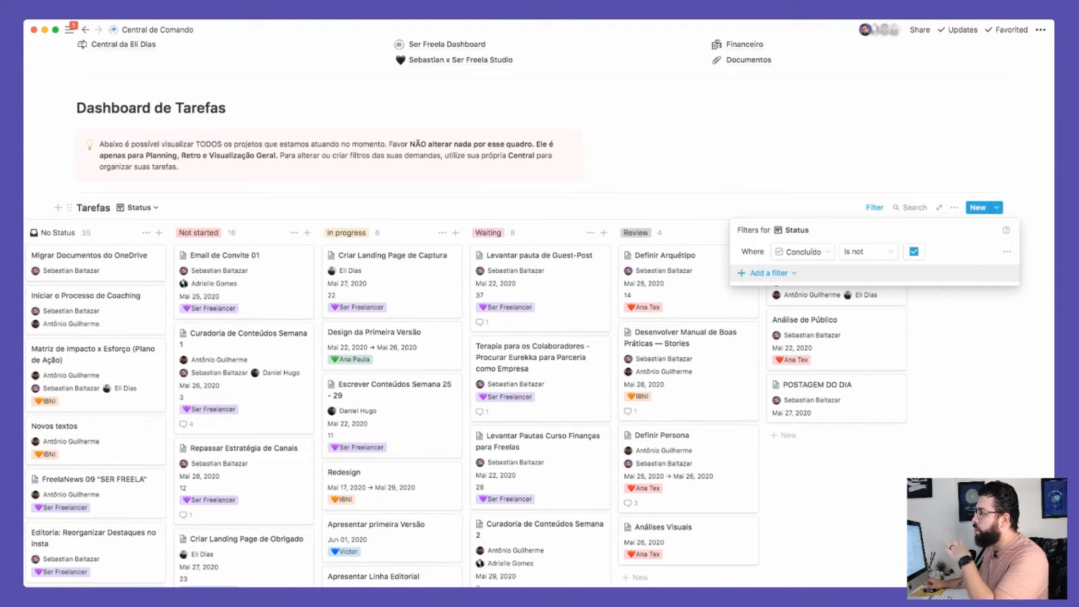
key(Escape)
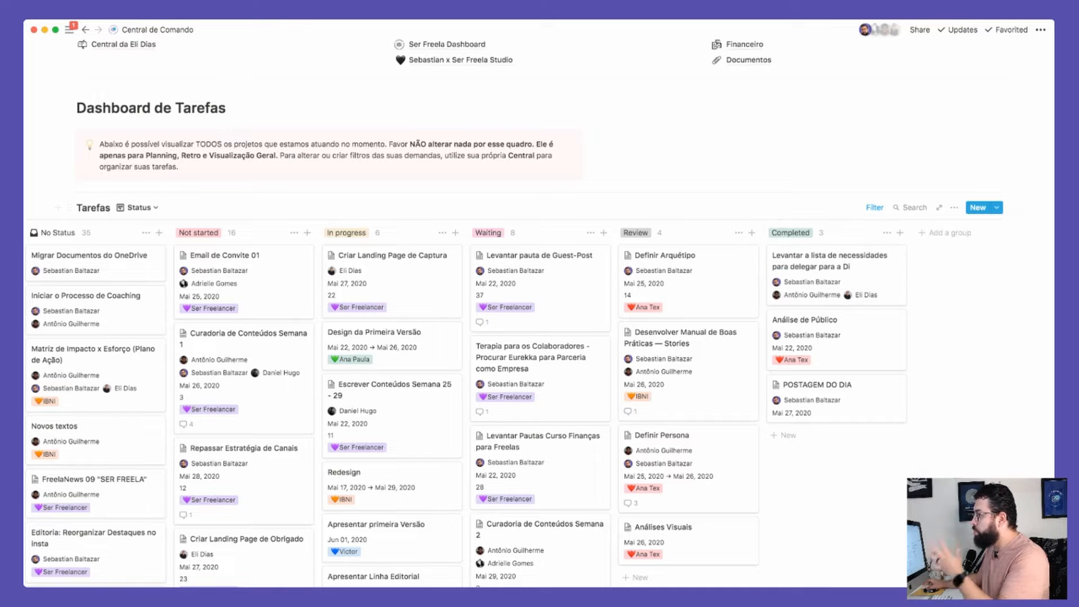
scroll(293, 248, down, 5)
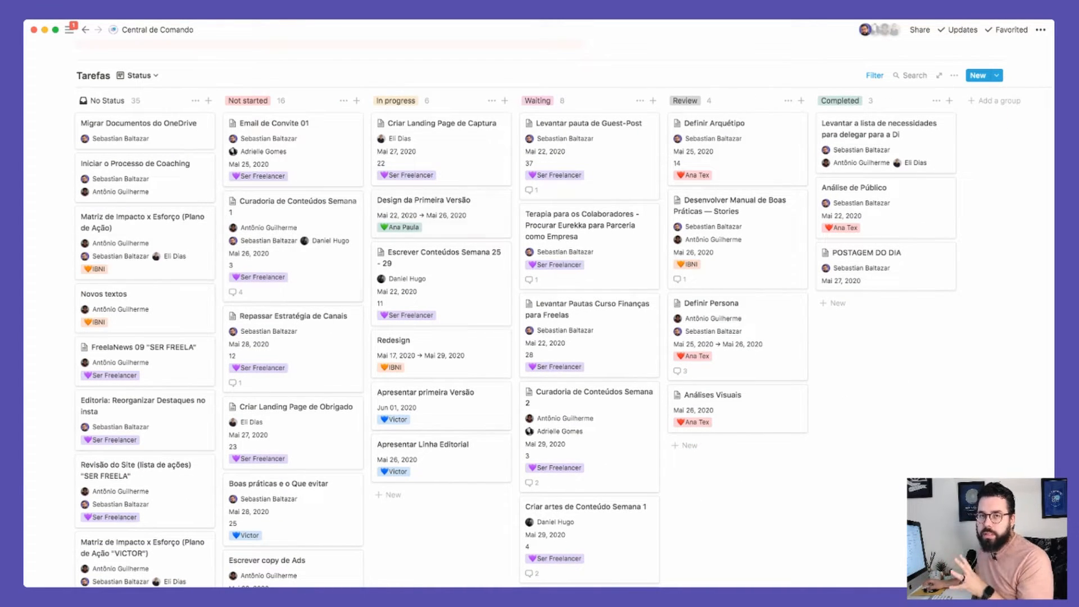
scroll(495, 168, up, 10)
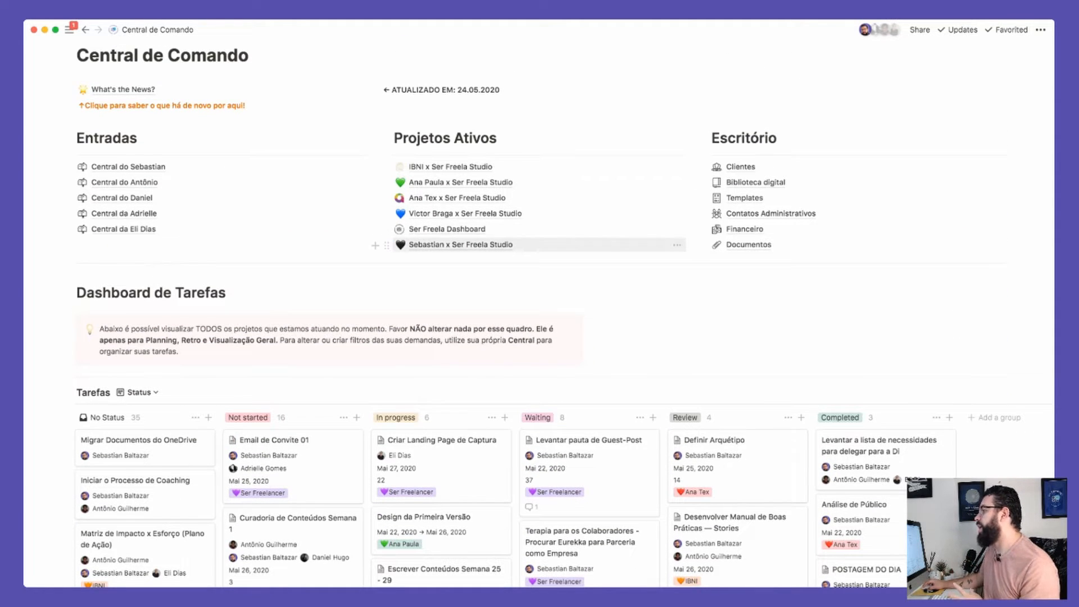
click(457, 198)
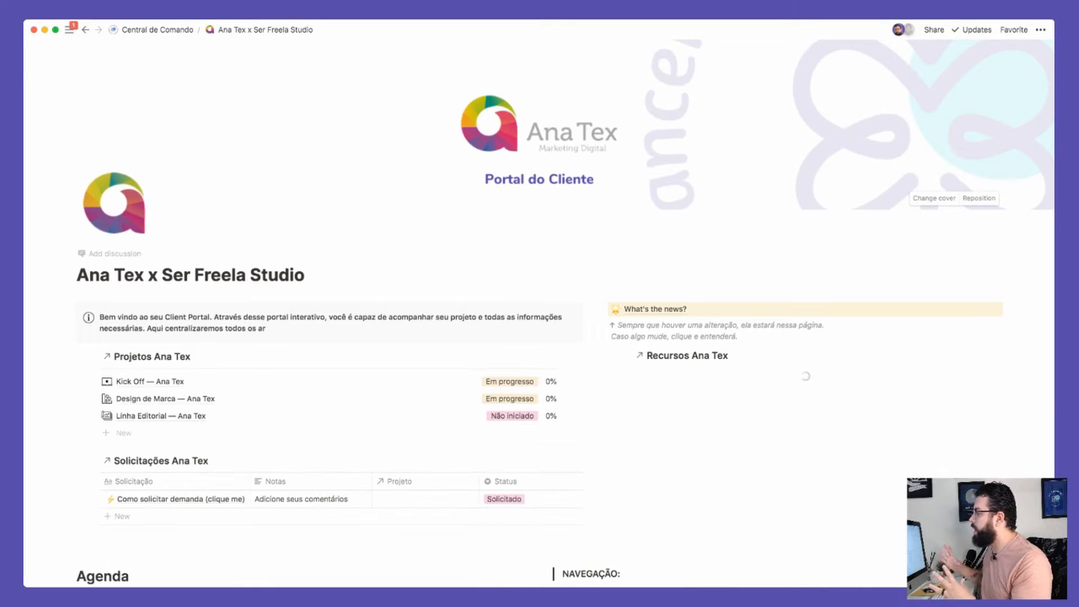
scroll(562, 309, down, 3)
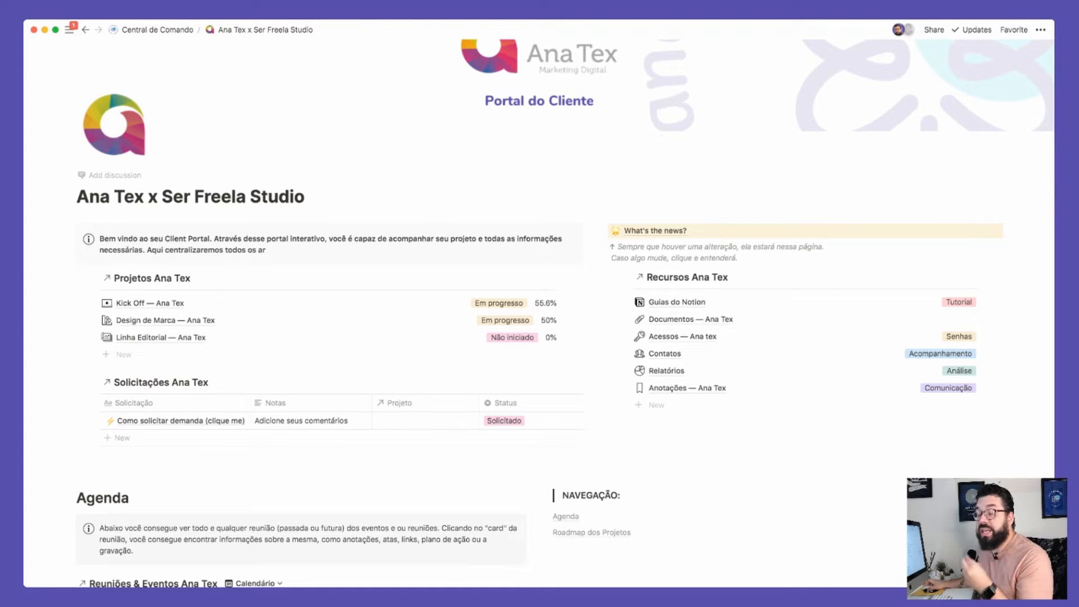
scroll(562, 310, down, 1)
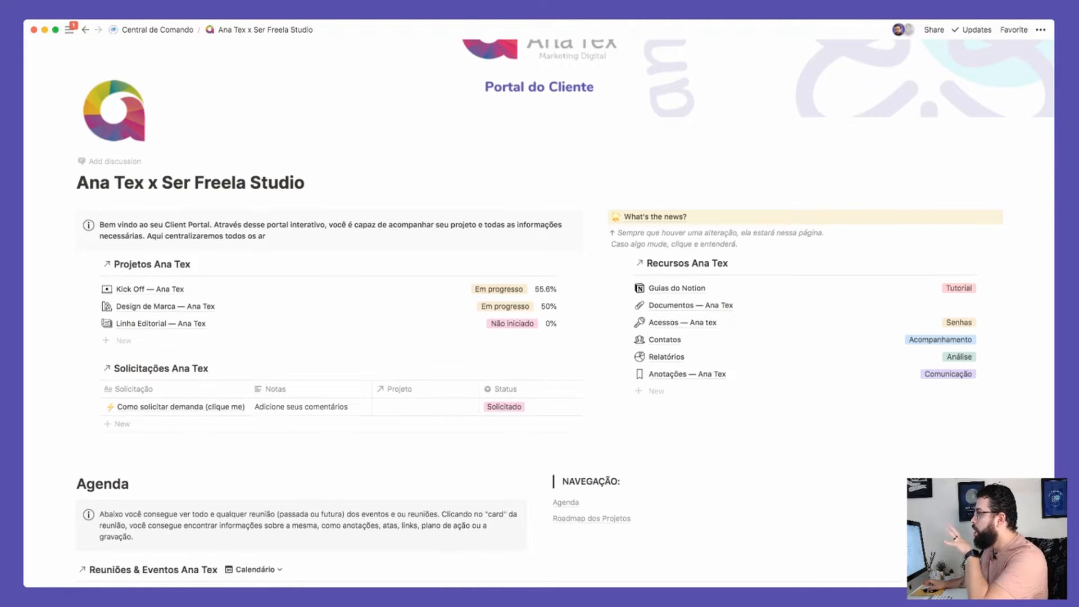
scroll(562, 309, down, 10)
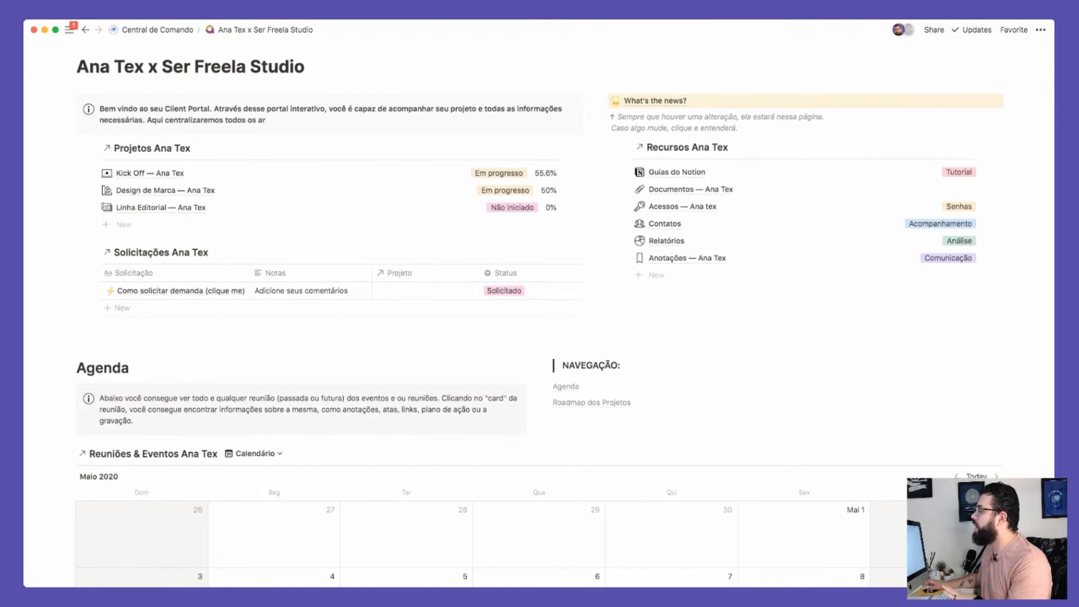
scroll(563, 310, down, 11)
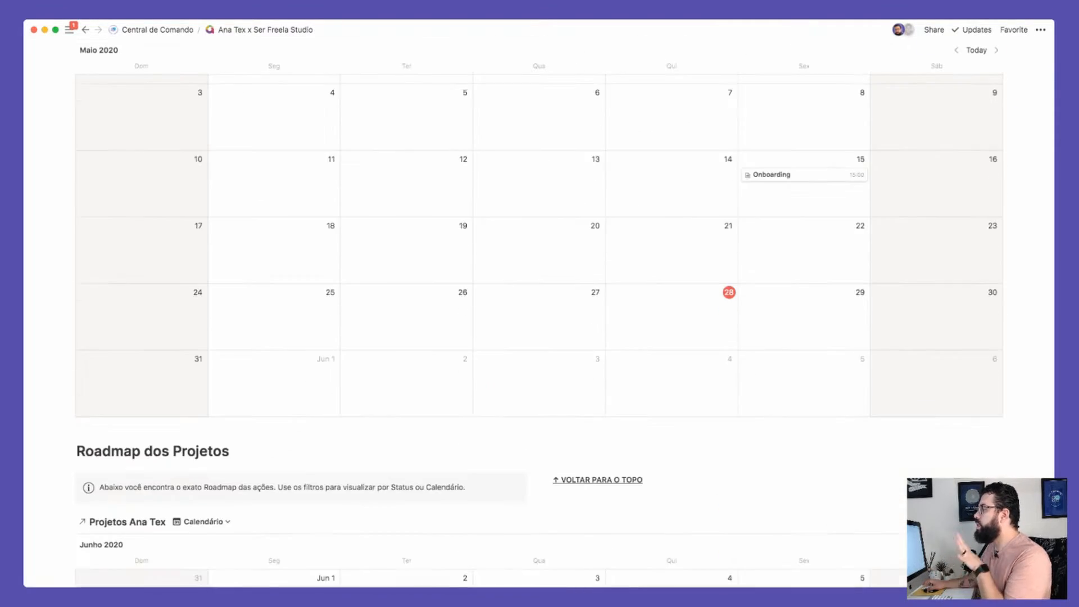
scroll(562, 309, down, 13)
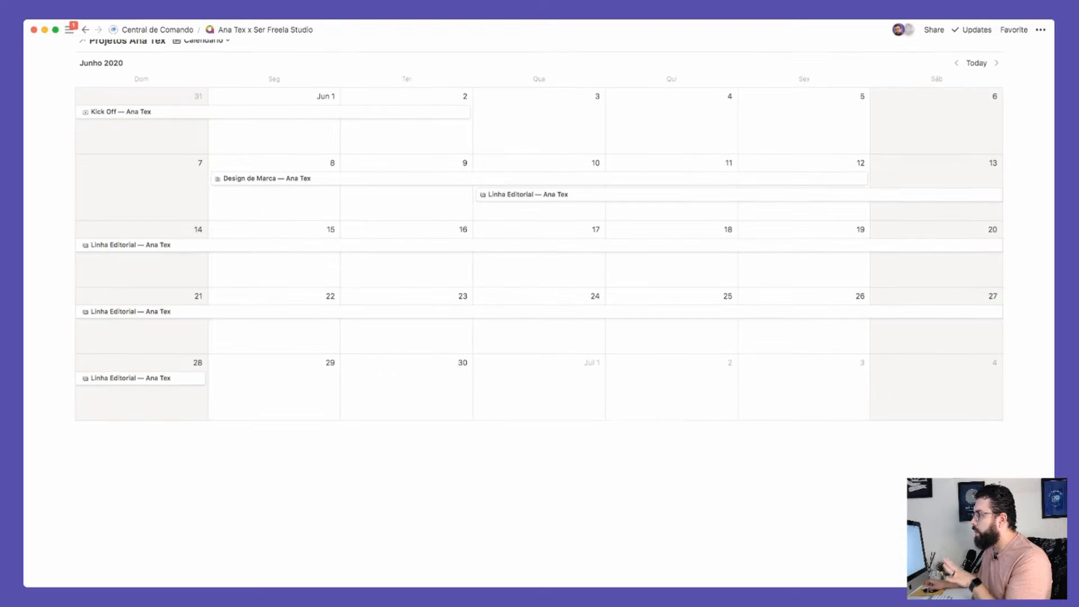
scroll(540, 315, up, 7)
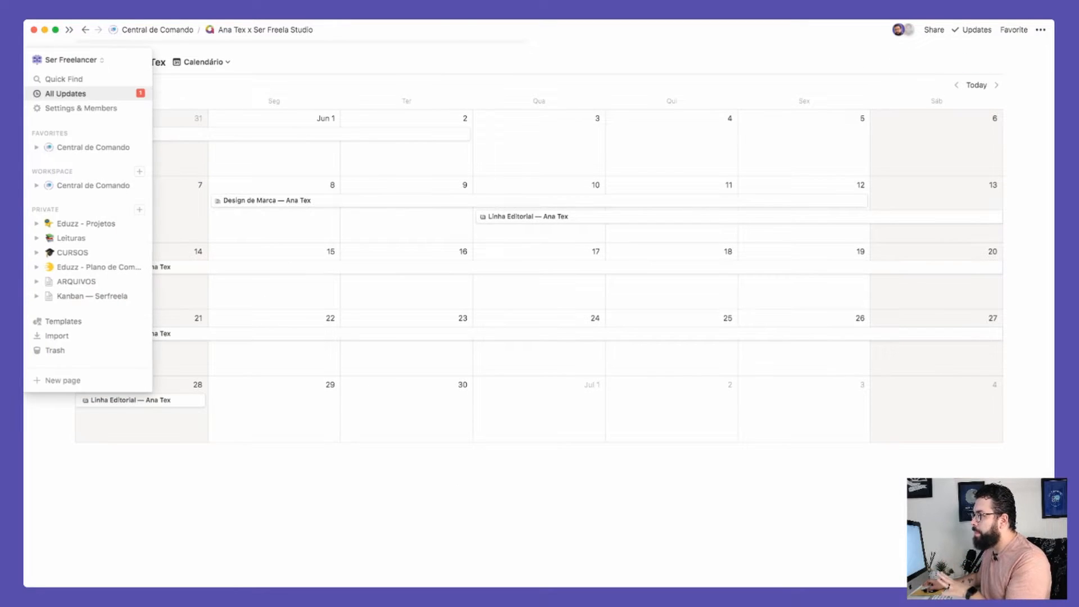
scroll(540, 315, up, 20)
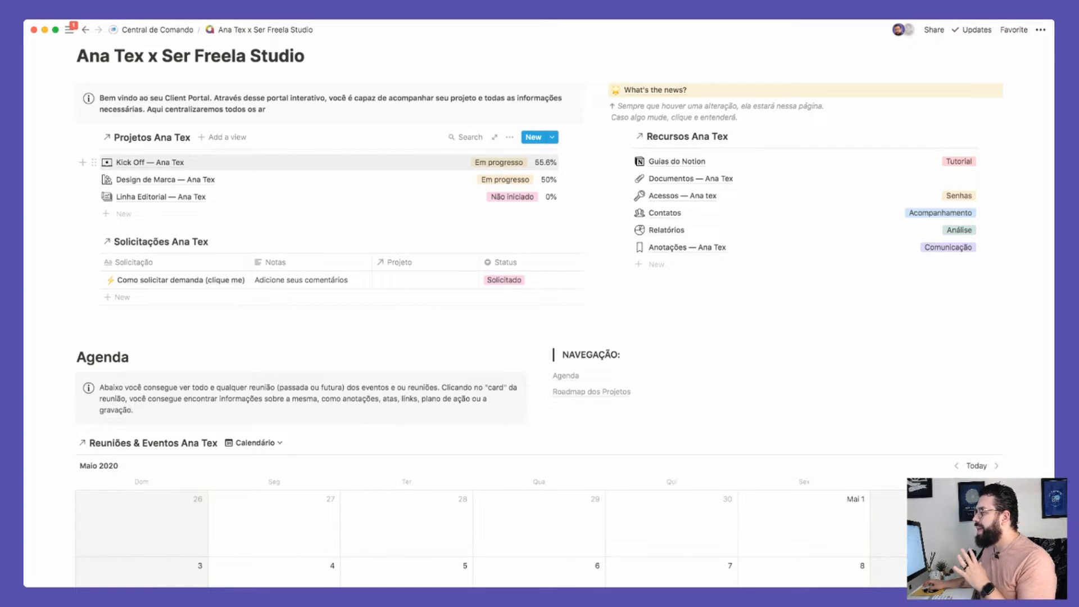
scroll(540, 313, up, 1)
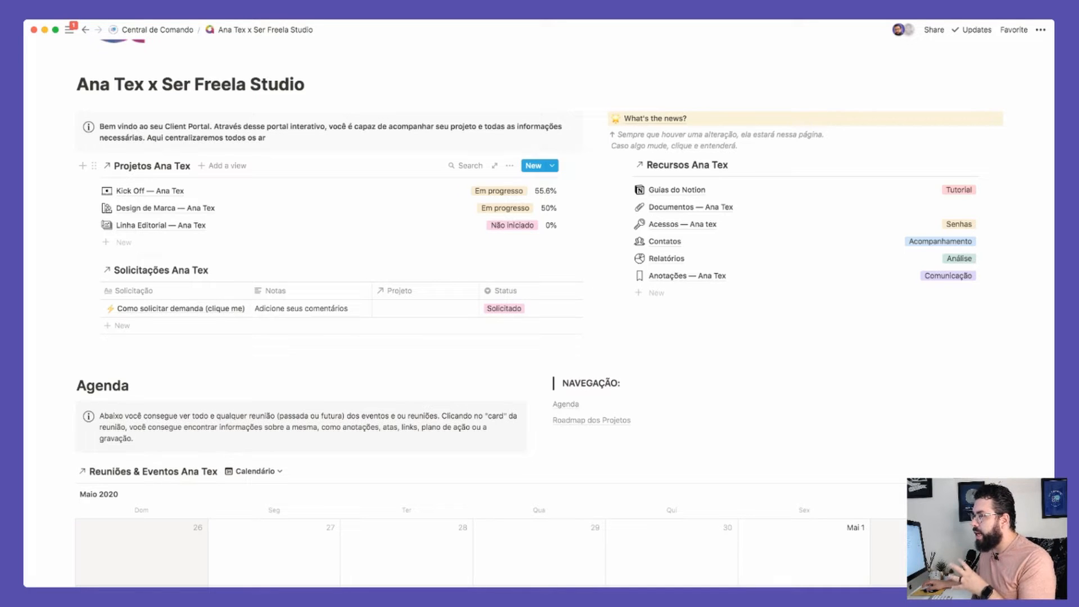
click(157, 30)
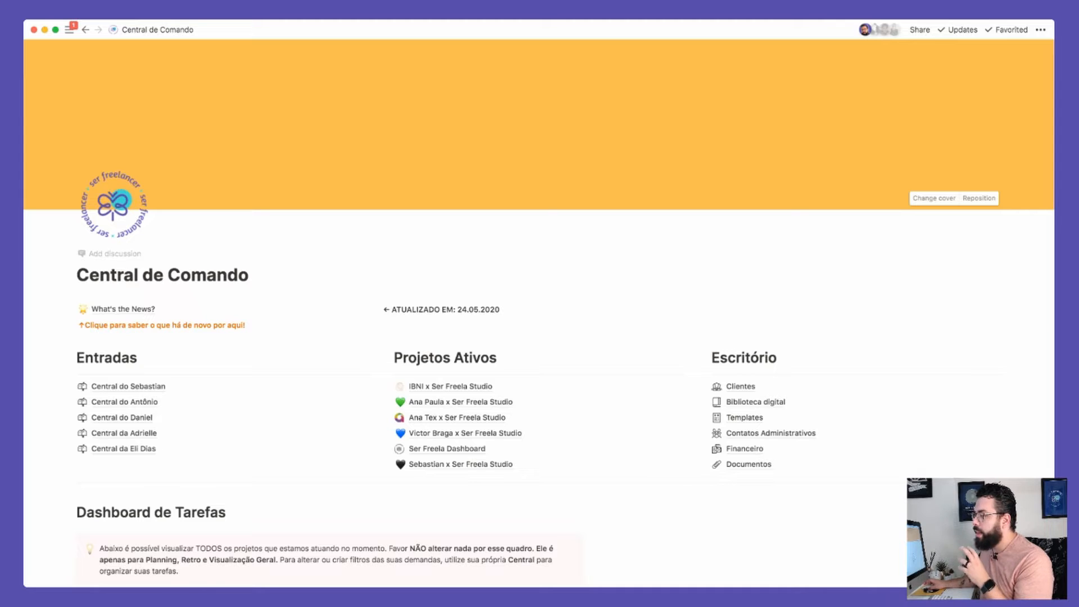
Step: Scroll to Projetos Ativos and open the Ana Paula x Ser Freela Studio client portal
scroll(540, 315, down, 4)
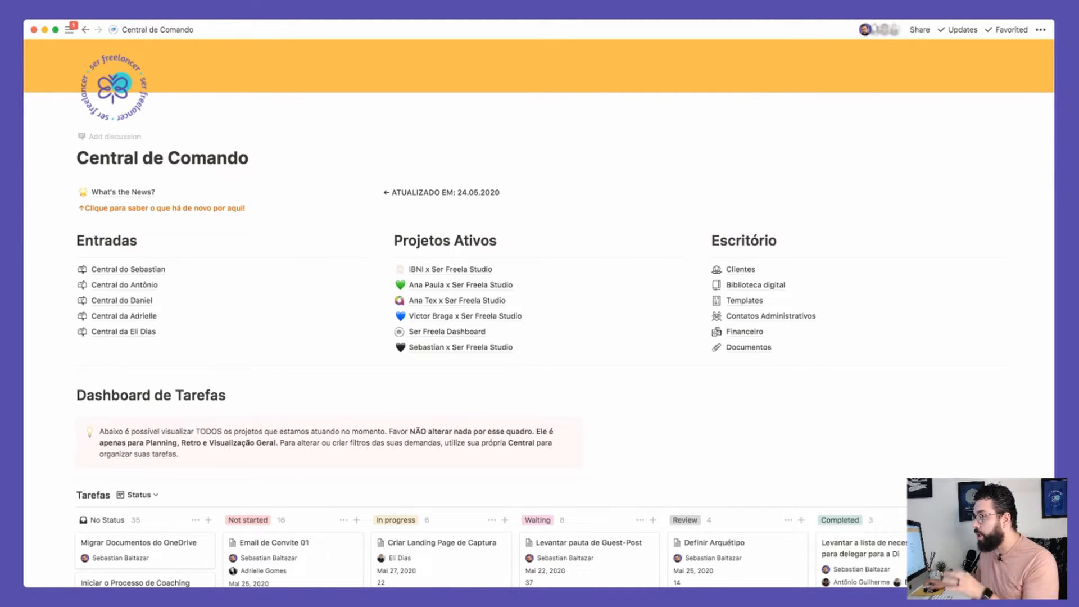
scroll(540, 315, down, 6)
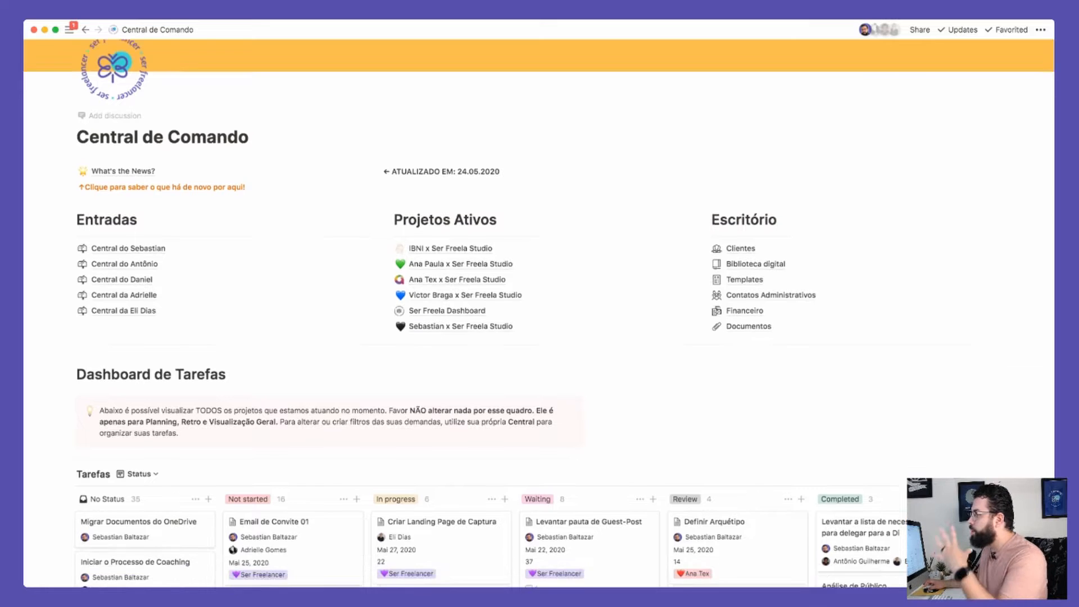
scroll(540, 315, up, 1)
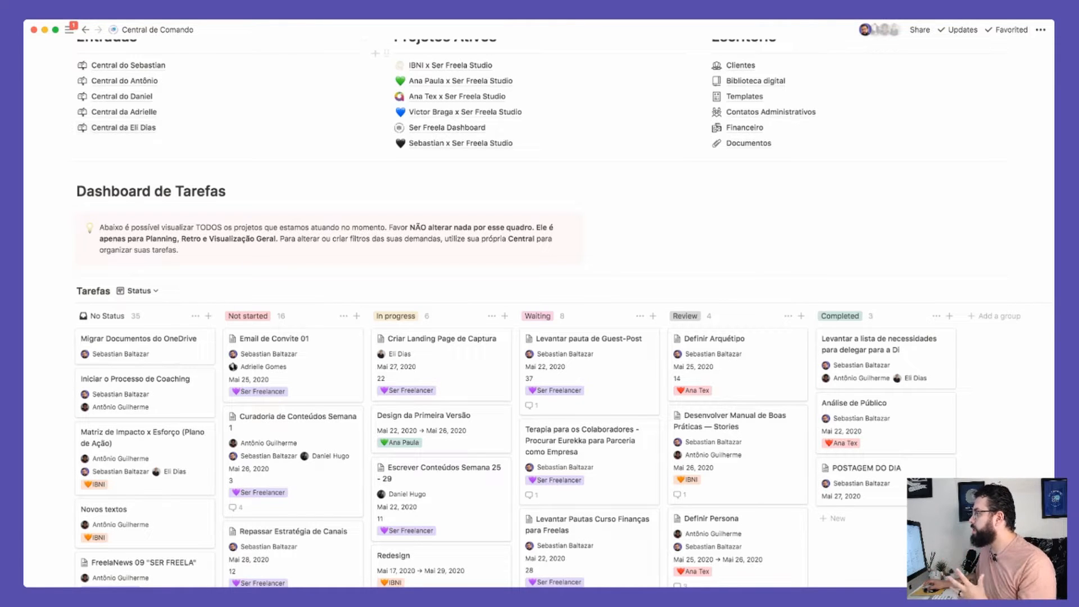
scroll(497, 321, down, 5)
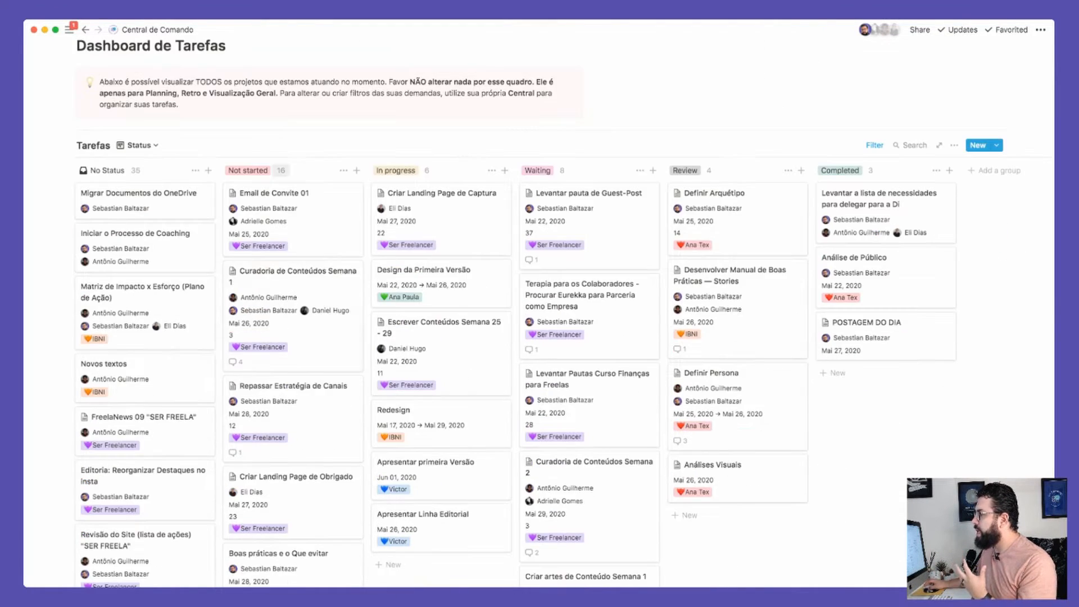
scroll(455, 192, up, 8)
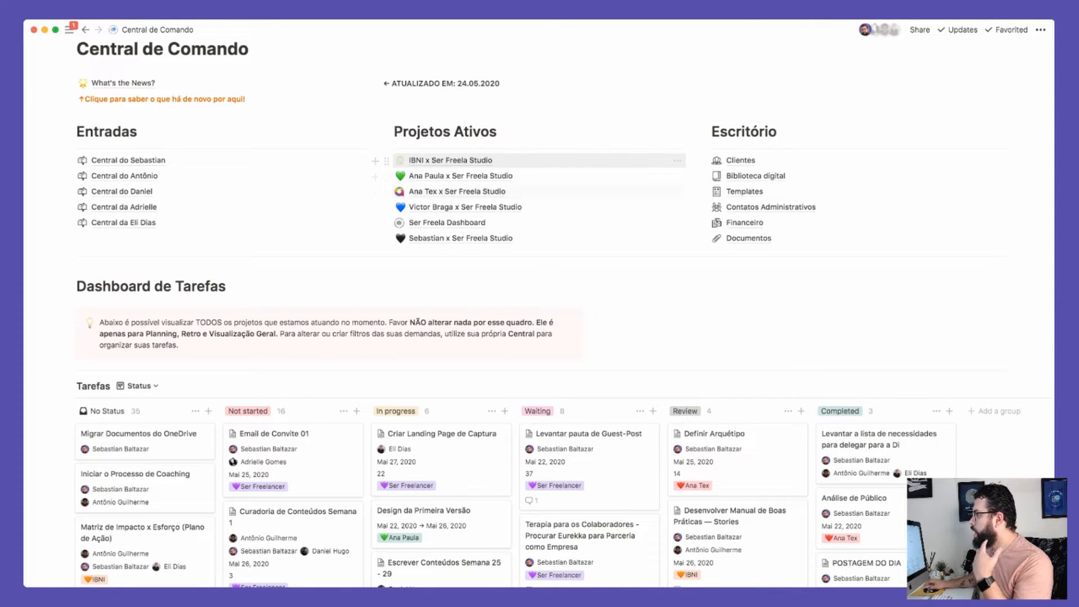
click(461, 175)
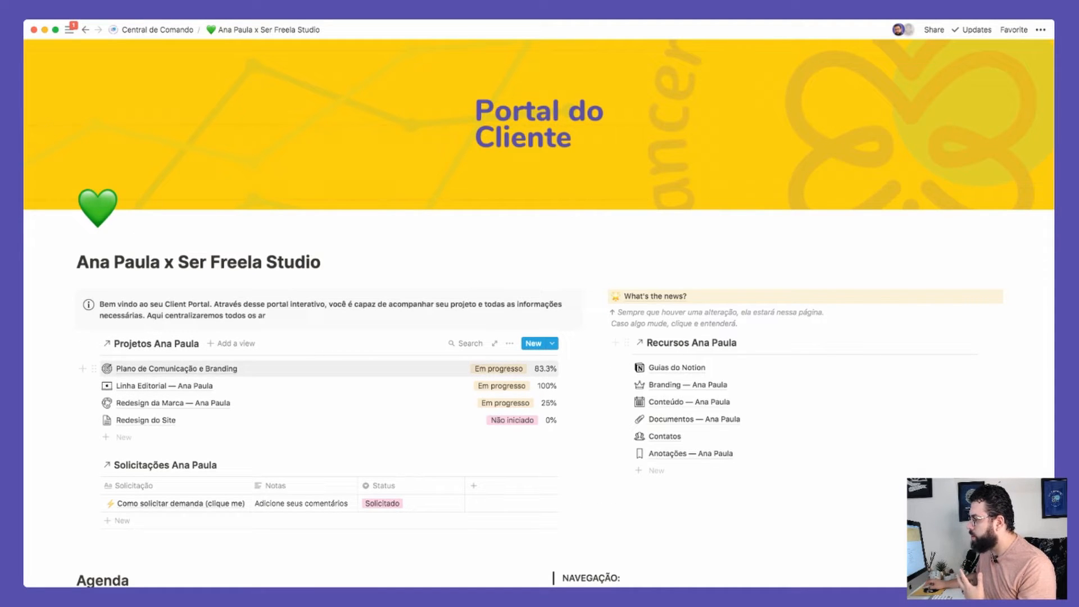
Step: Preview the Plano de Comunicação e Branding project's 83.3% progress and linked tasks
click(176, 369)
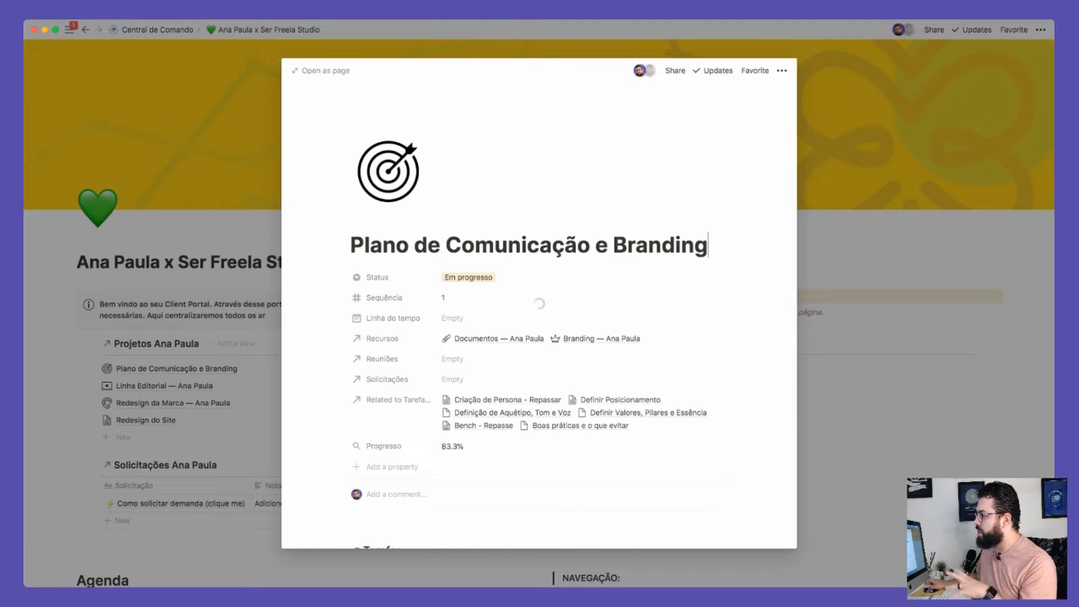
scroll(539, 303, down, 10)
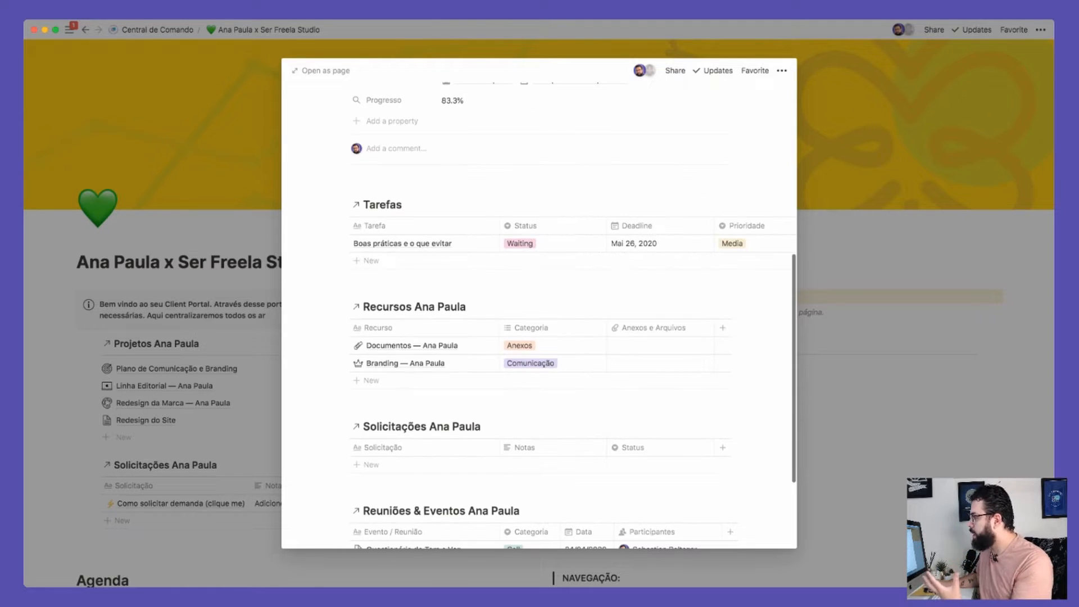
scroll(539, 304, up, 5)
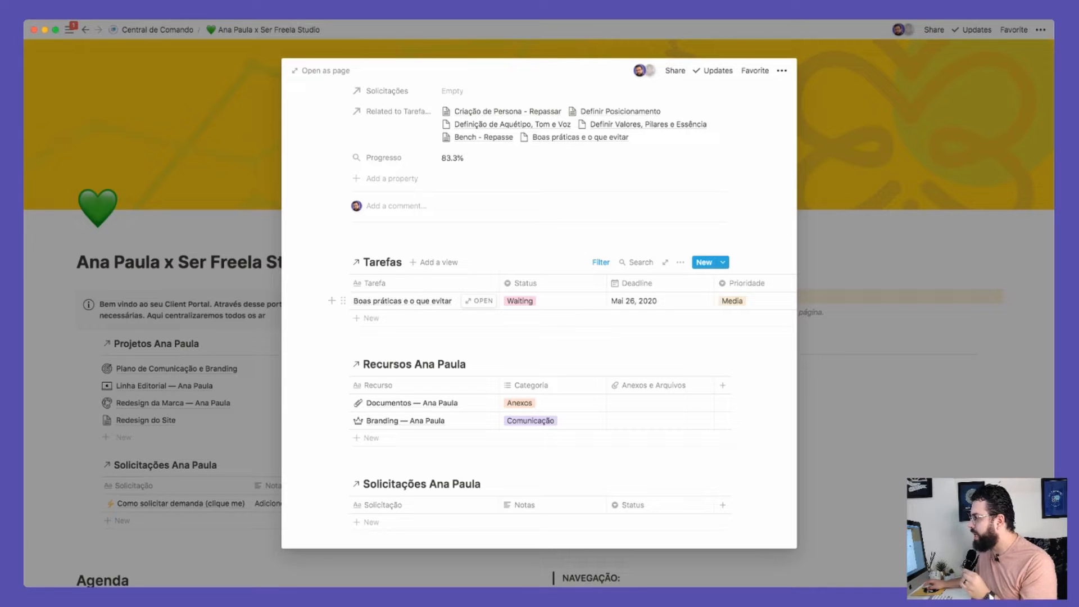
Step: Close the preview and return to the Central de Comando hub's Tarefas board
click(185, 141)
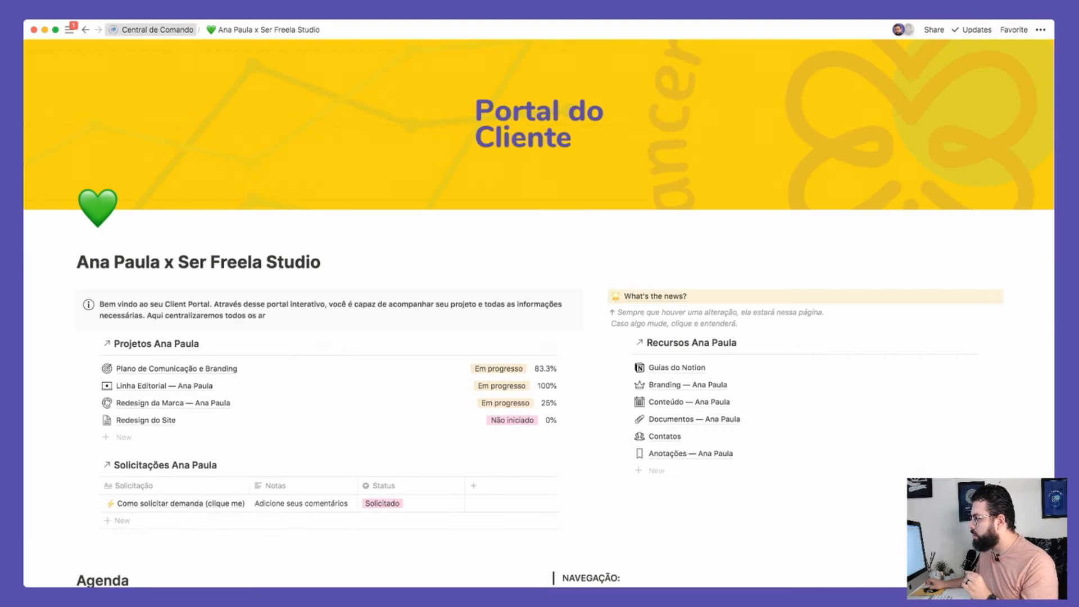
click(157, 30)
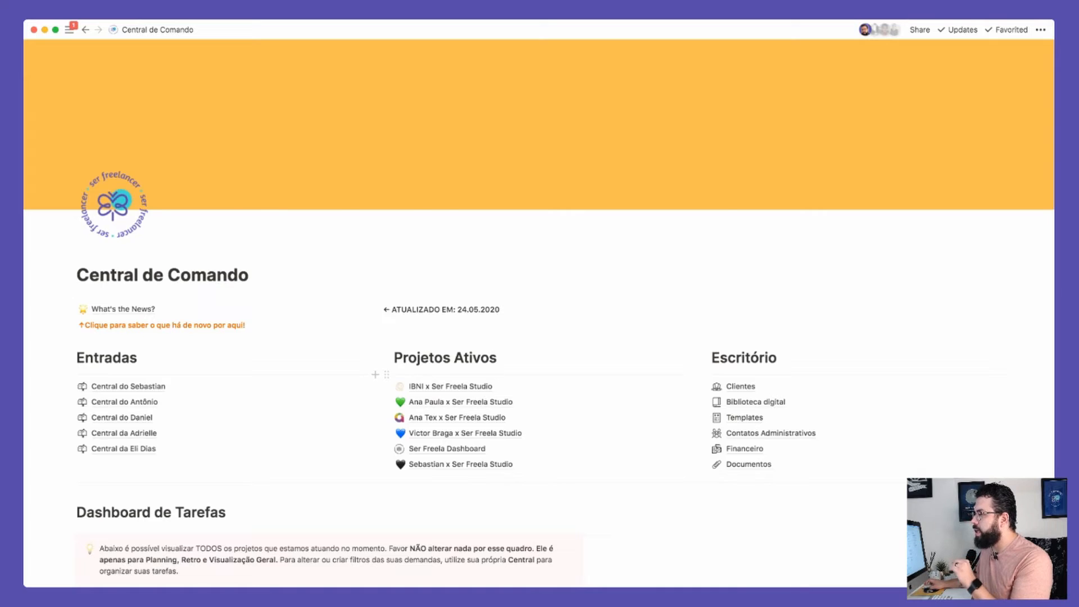
scroll(540, 315, down, 10)
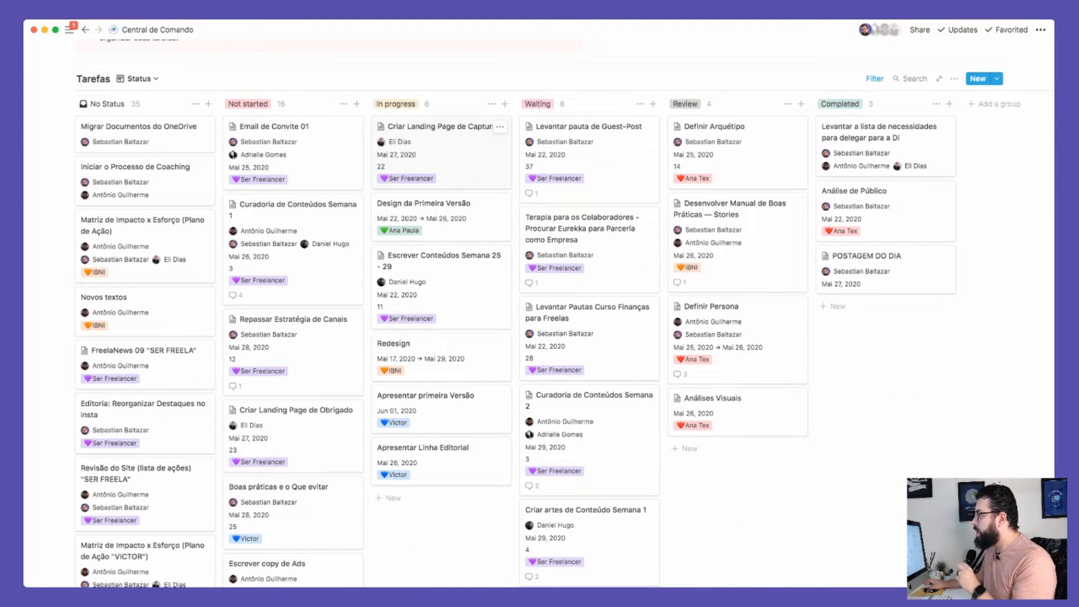
Step: Scroll through the hub's six active projects and float out the workspace sidebar
scroll(563, 313, down, 1)
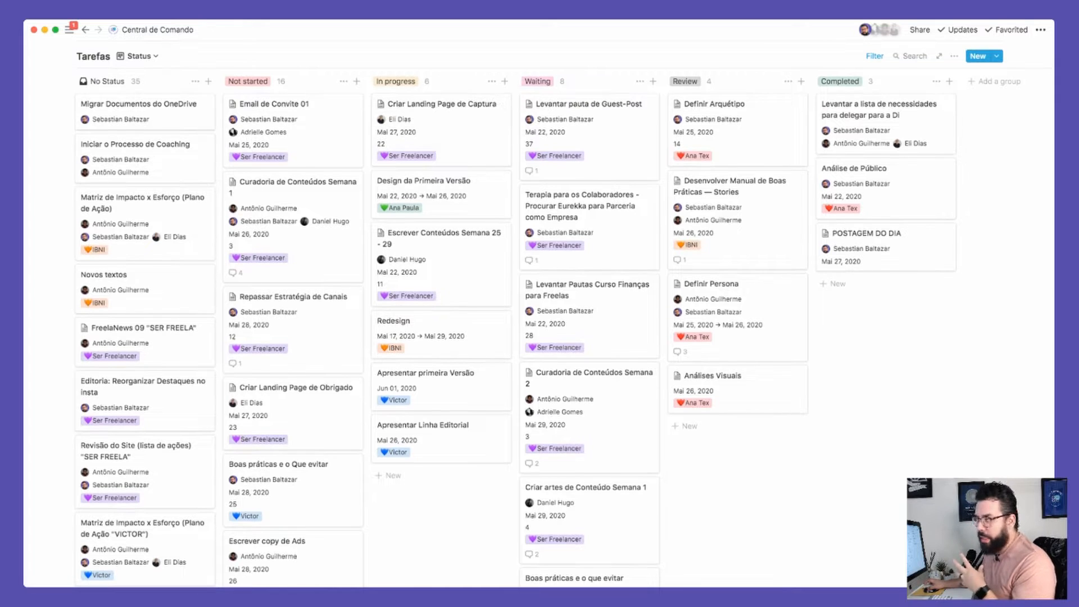
scroll(438, 151, up, 2)
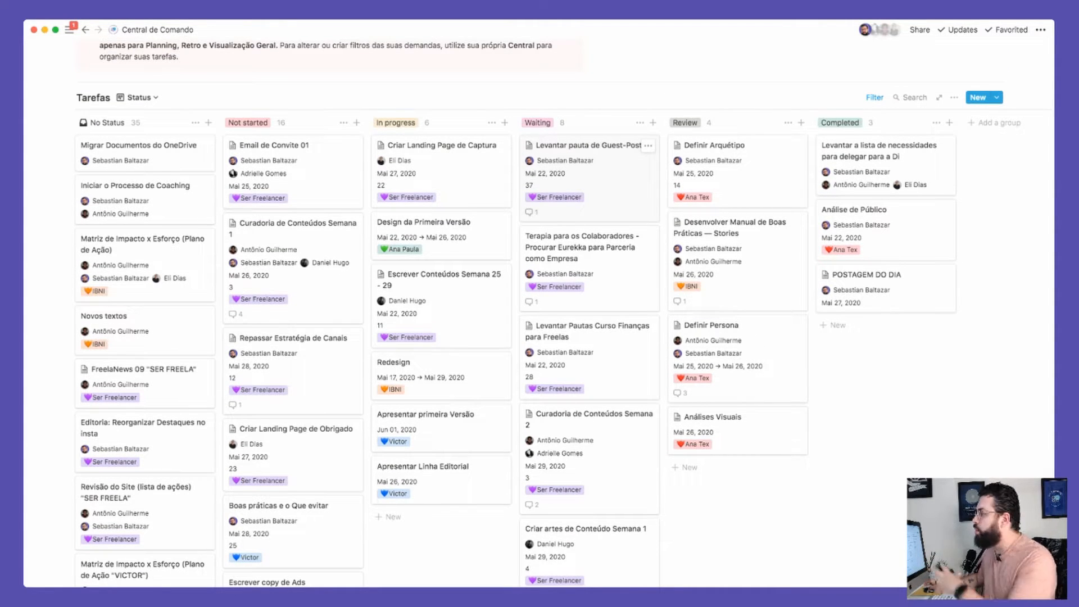
scroll(585, 169, up, 5)
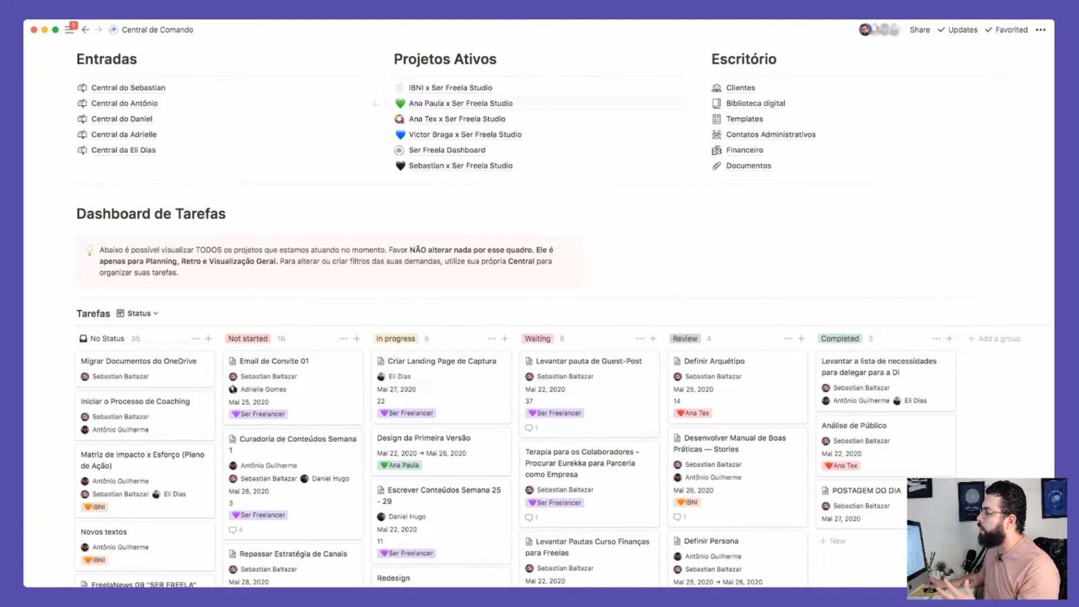
scroll(540, 281, down, 4)
scroll(539, 281, down, 5)
scroll(540, 281, up, 6)
scroll(540, 281, up, 10)
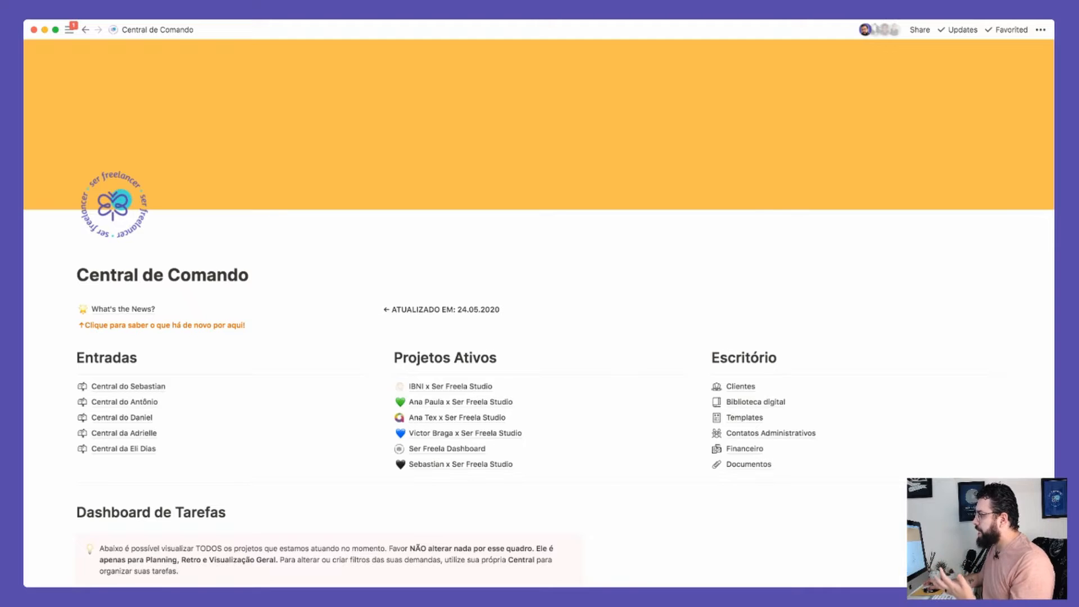
scroll(382, 309, down, 4)
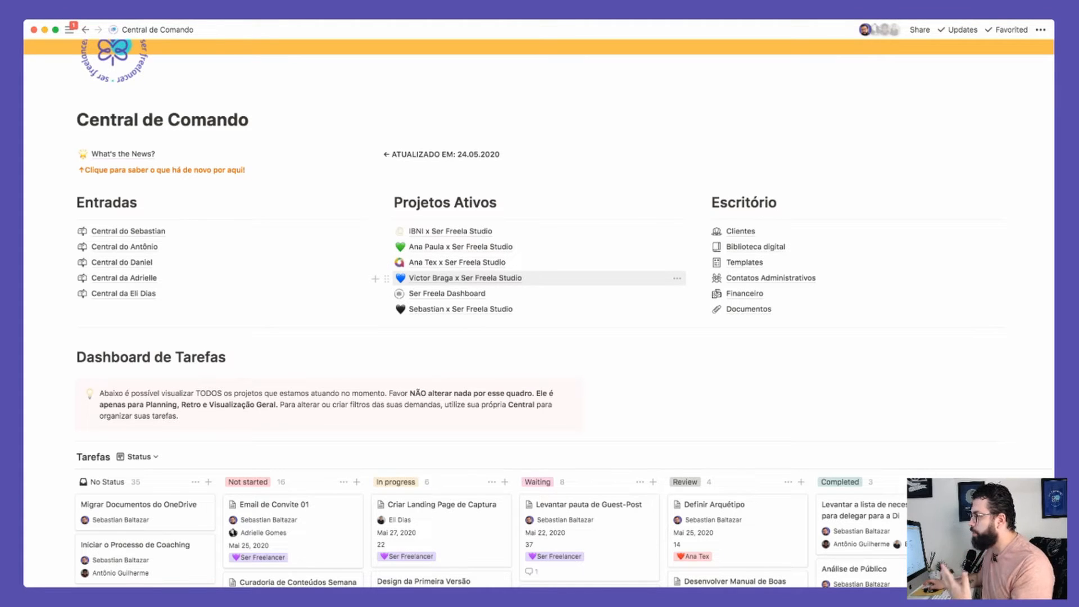
mouse_move(69, 30)
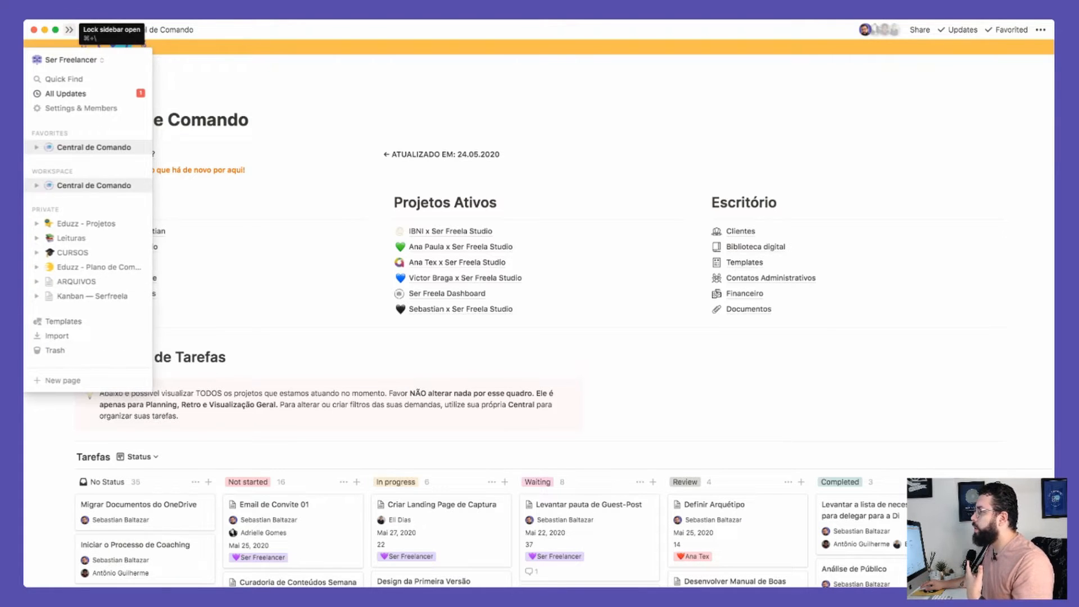
Step: Pin the sidebar, expand CURSOS, Eduzz - Projetos and Leituras, and open Leituras
click(69, 29)
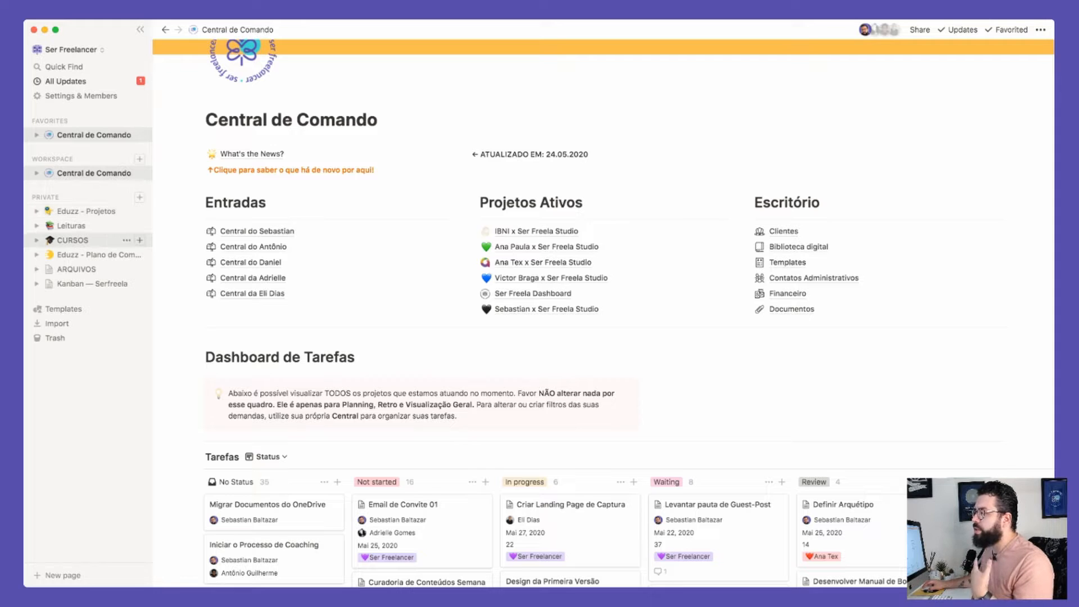
click(37, 240)
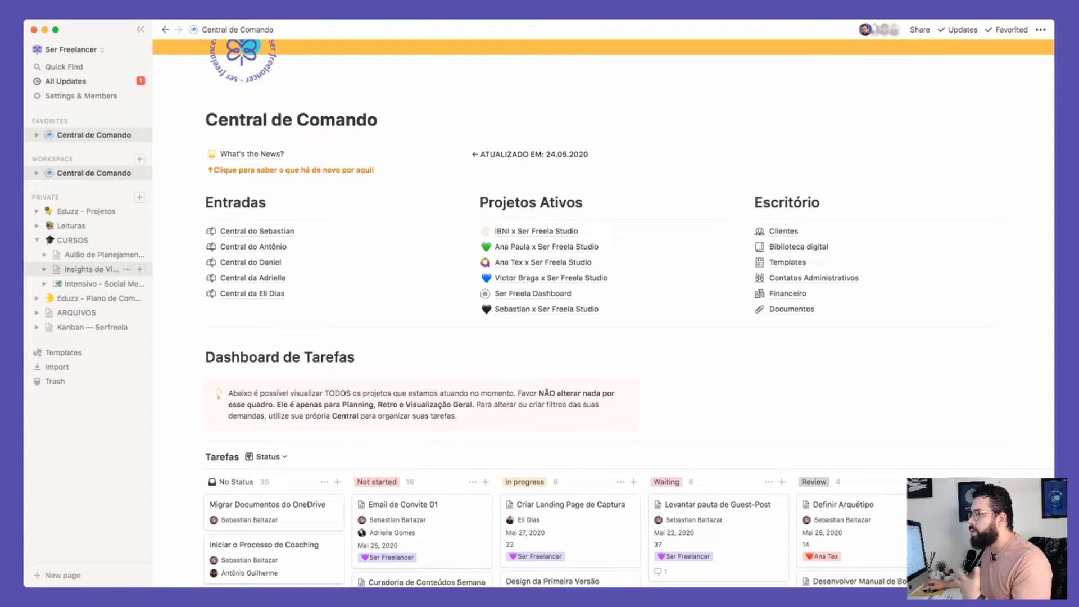
click(37, 211)
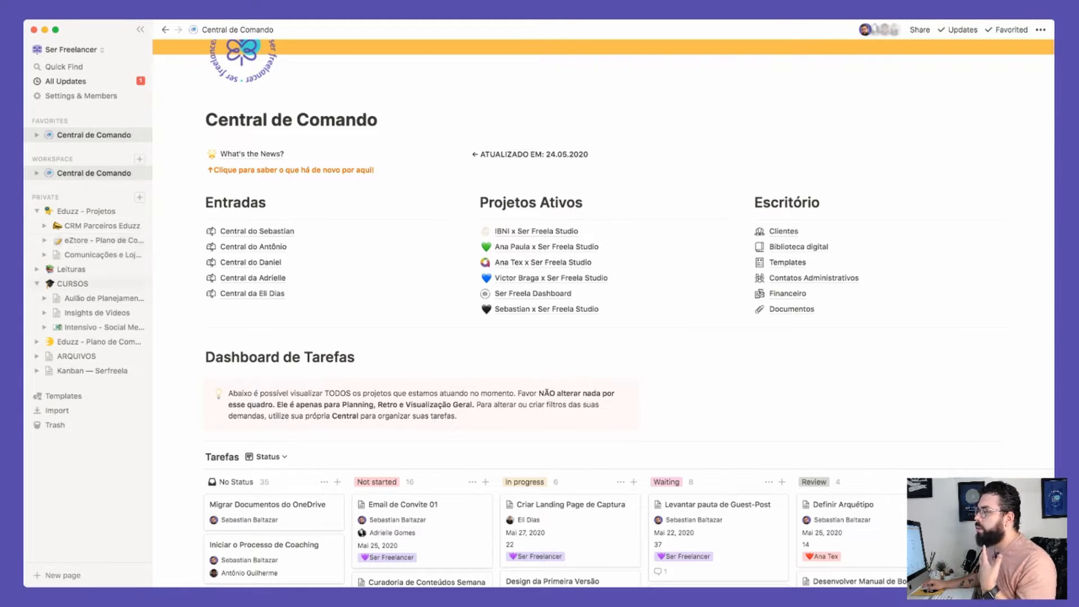
click(37, 269)
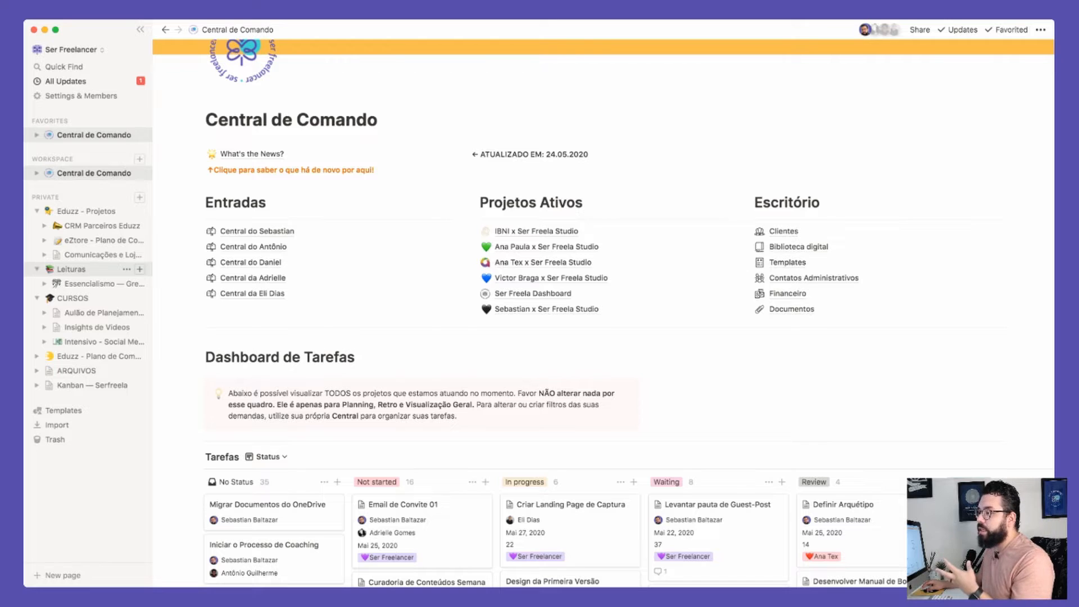
click(72, 270)
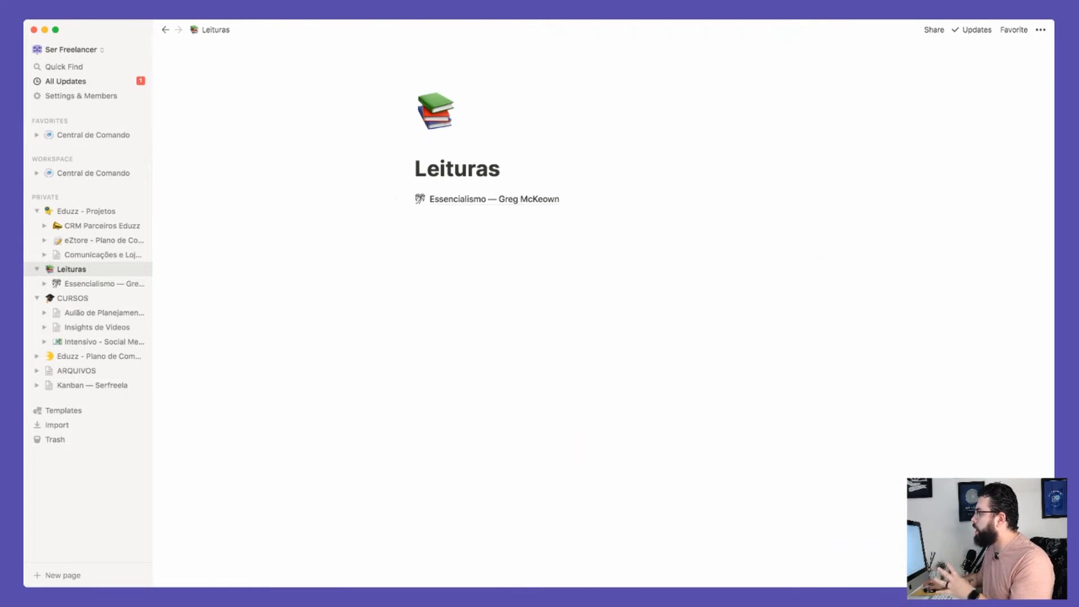
Step: Open the Essencialismo — Greg McKeown notes page with the sidebar hidden
click(494, 199)
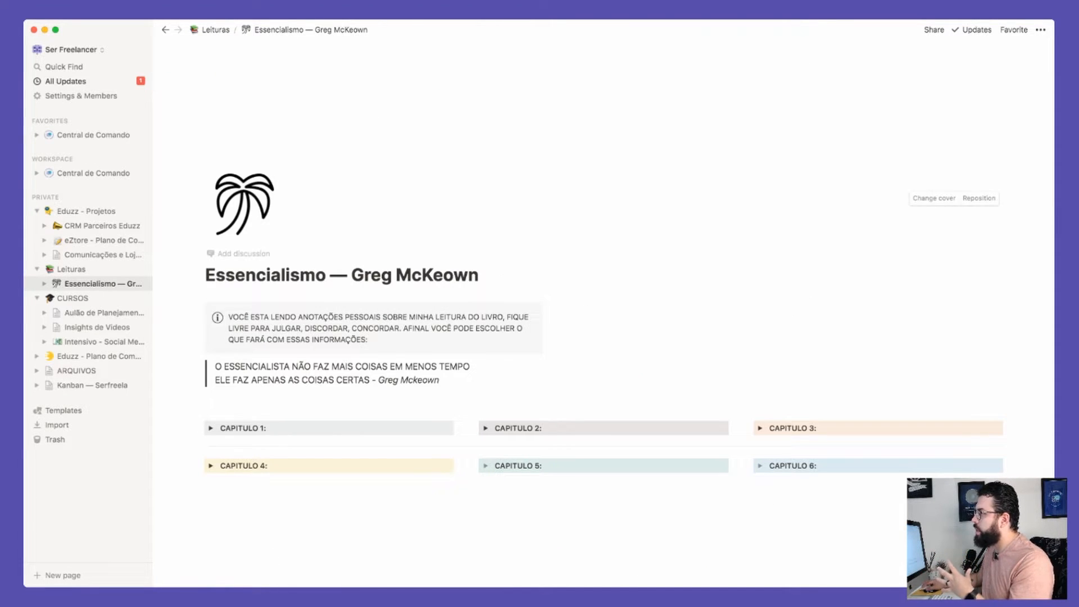
click(141, 30)
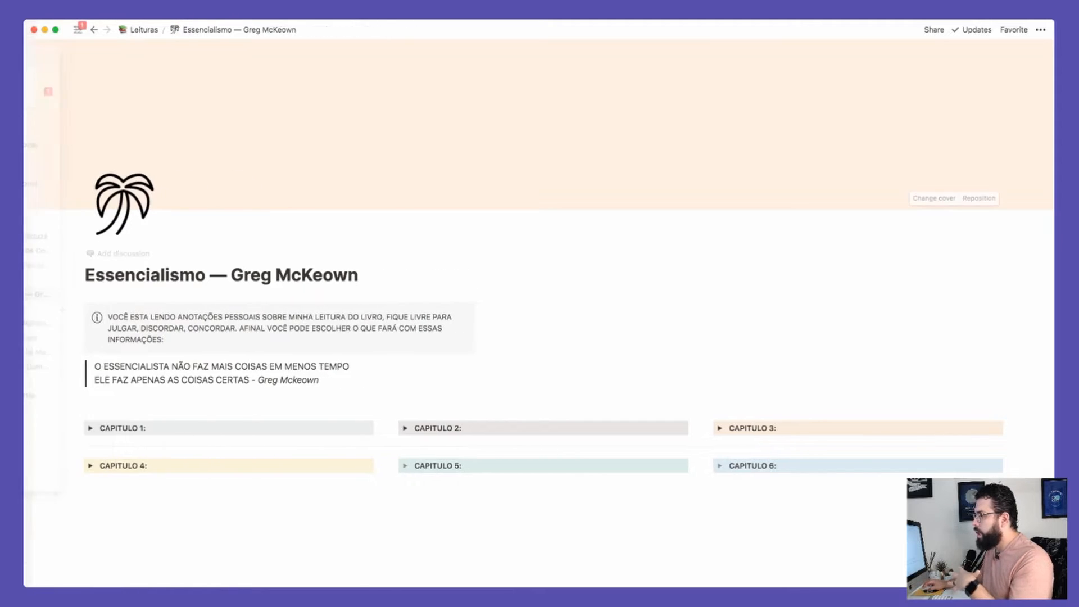
scroll(272, 248, down, 2)
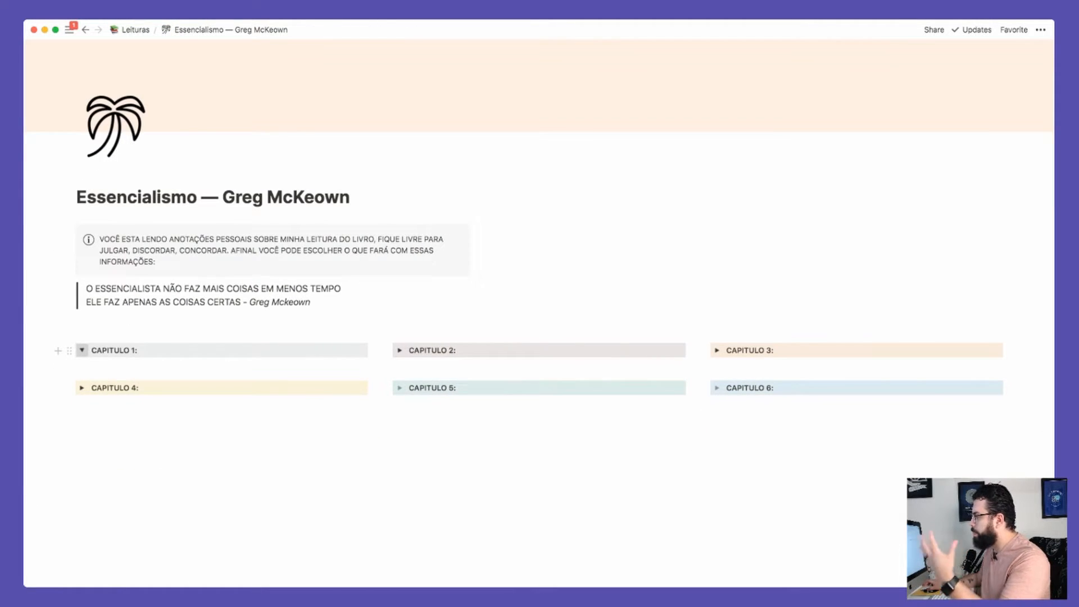
Step: Expand and collapse the CAPITULO 1 notes, then go to the favorited Central de Comando
click(82, 350)
scroll(82, 350, down, 4)
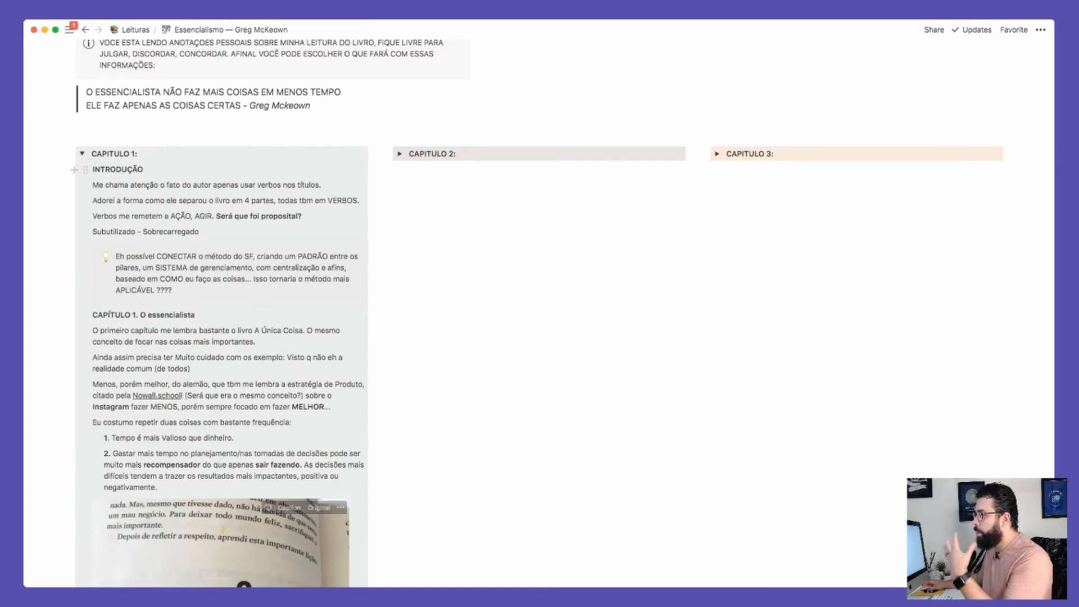
scroll(225, 349, down, 15)
scroll(225, 349, up, 12)
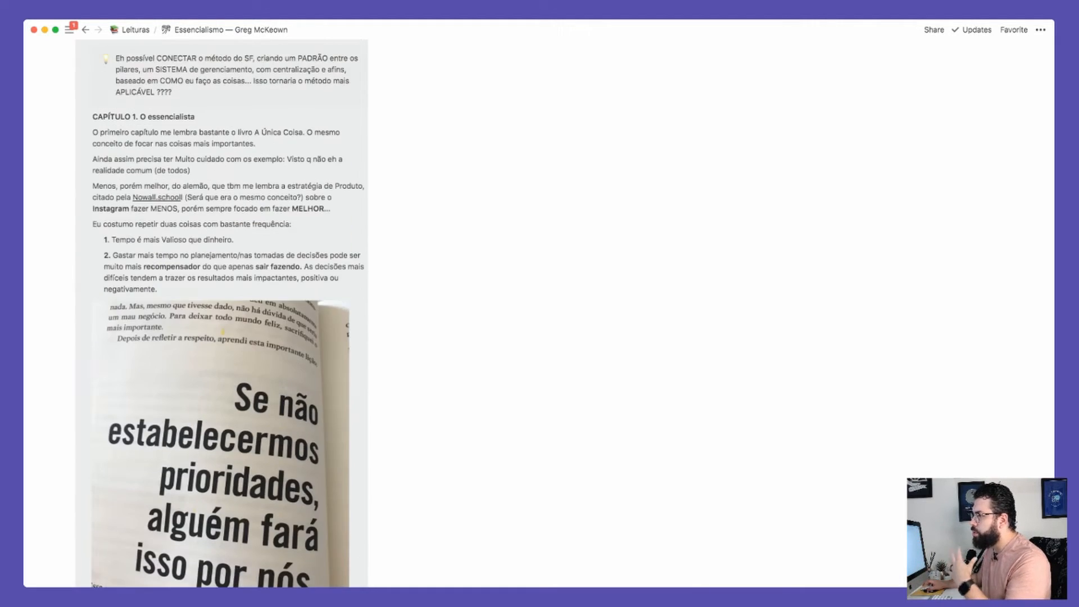
scroll(224, 349, up, 10)
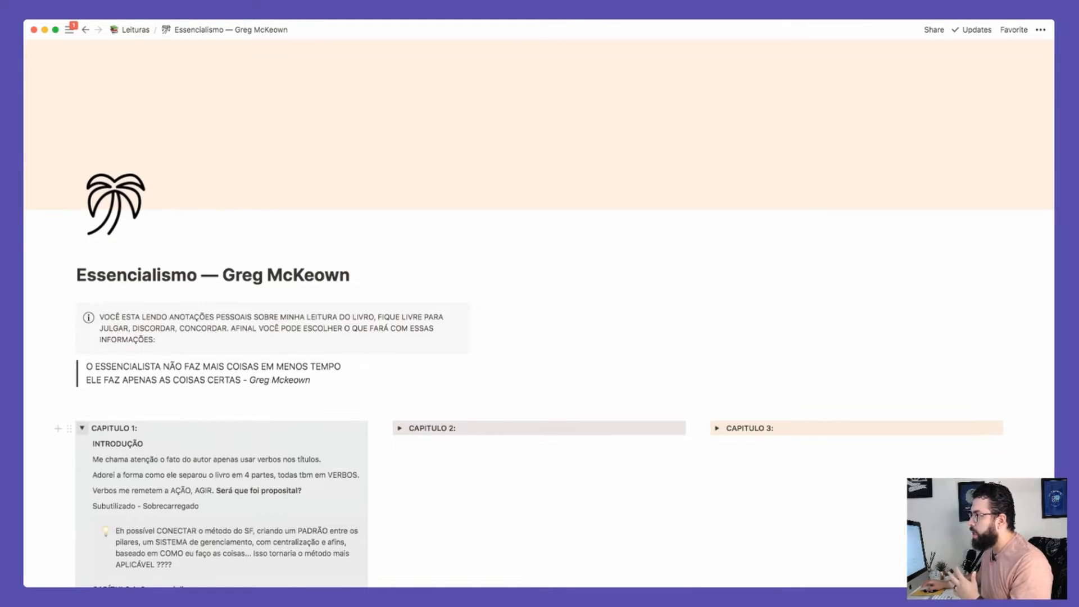
click(82, 428)
mouse_move(69, 29)
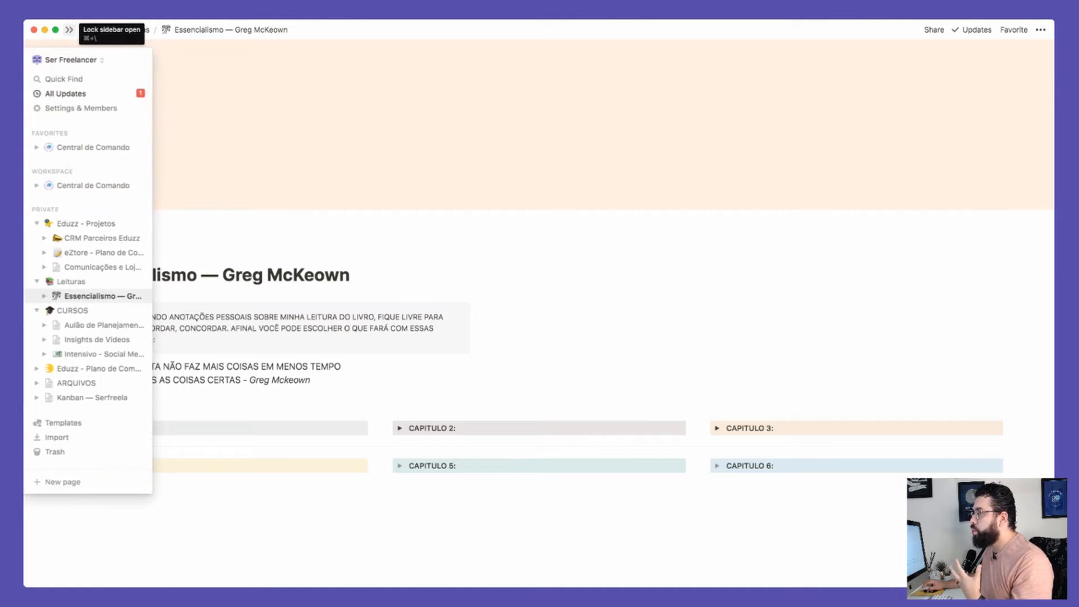
click(87, 148)
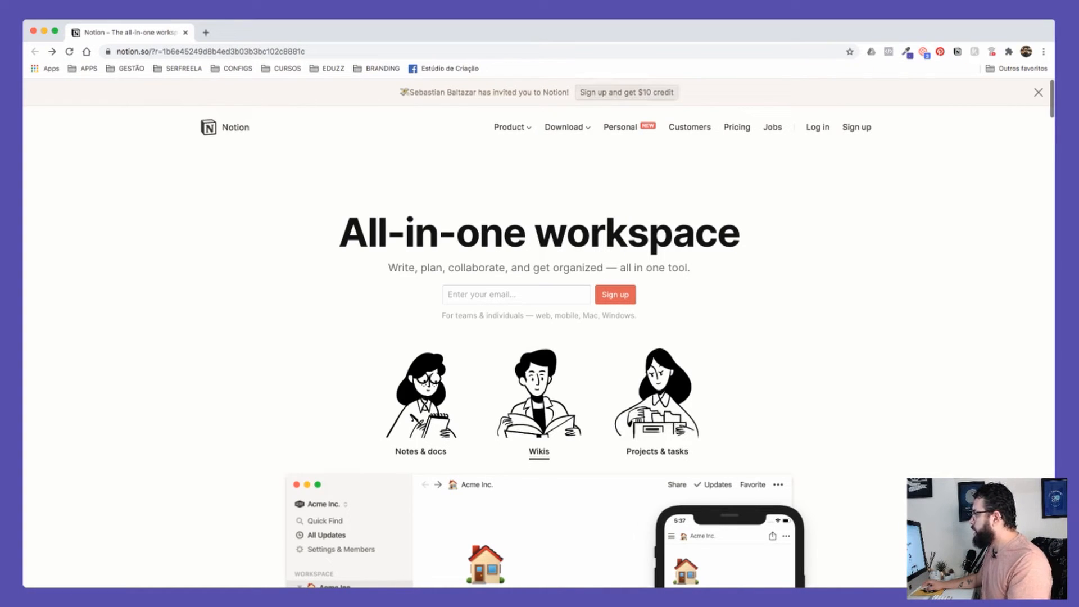
scroll(539, 333, up, 2)
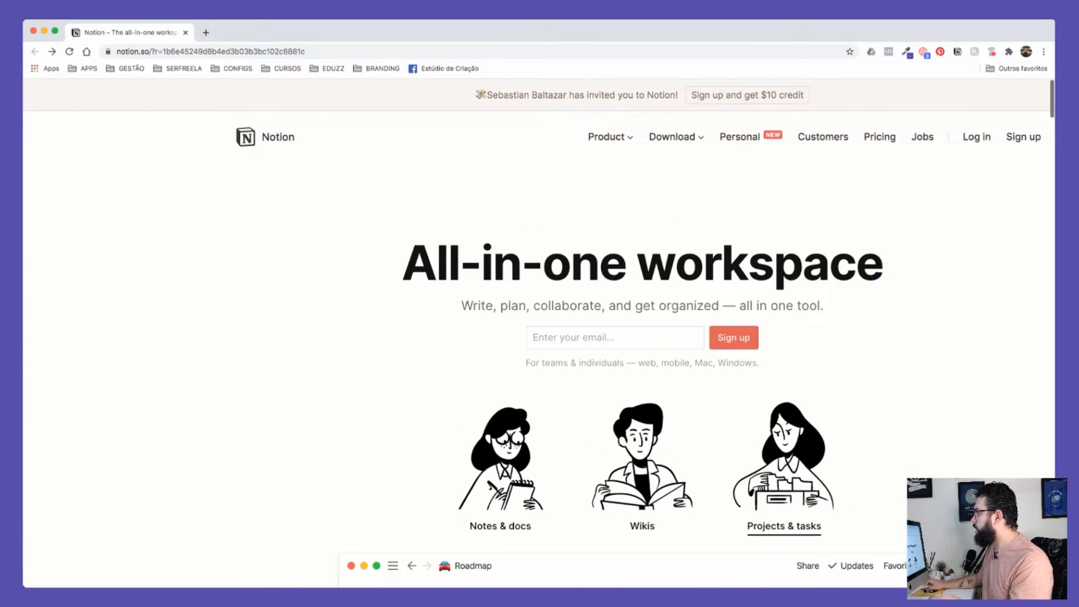
scroll(538, 333, down, 2)
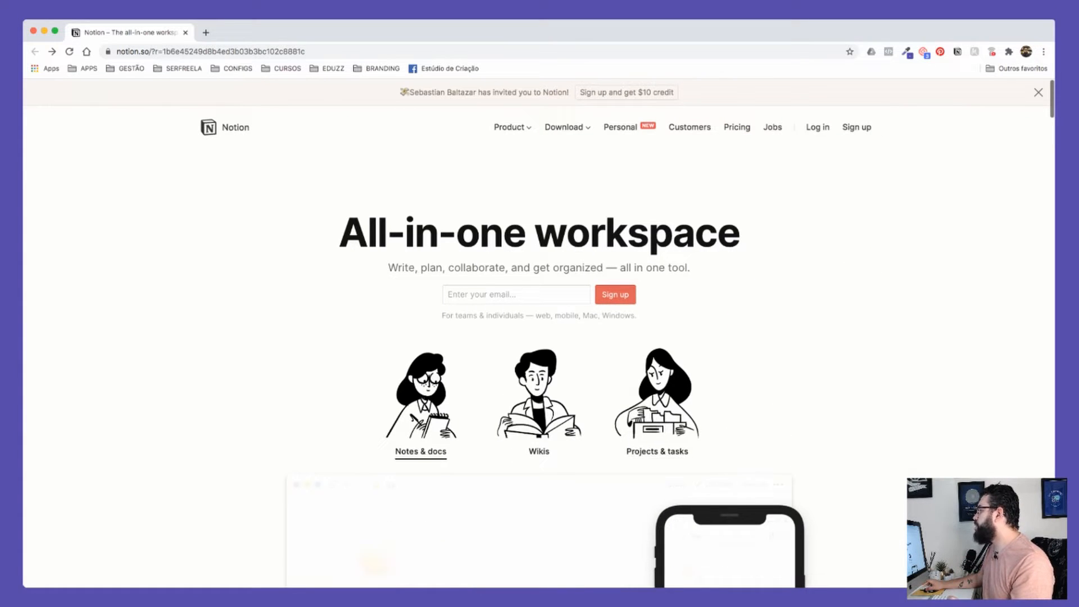
scroll(687, 78, up, 5)
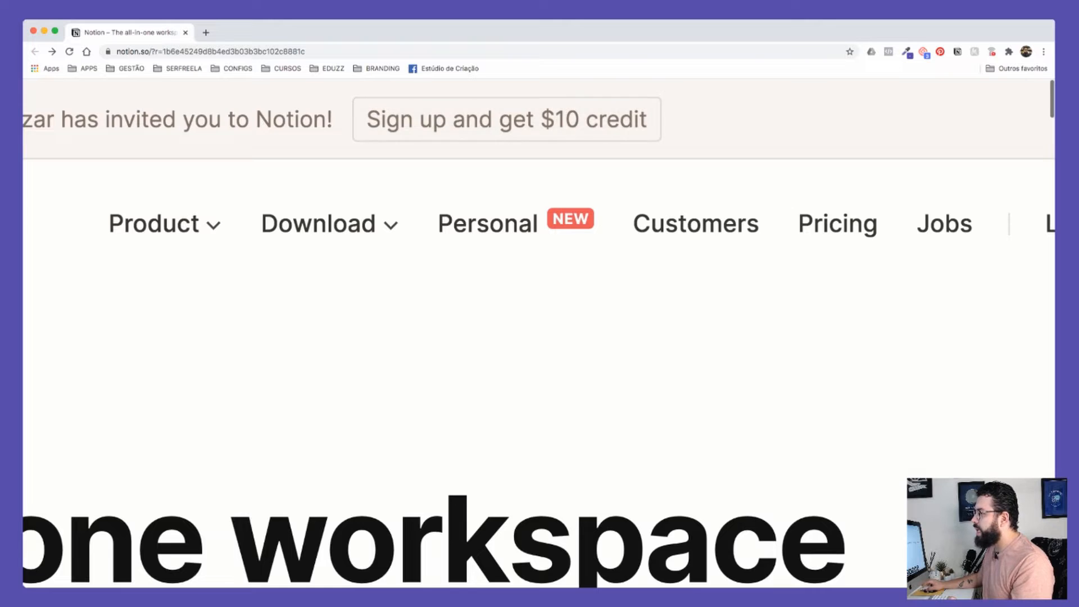
scroll(538, 343, left, 5)
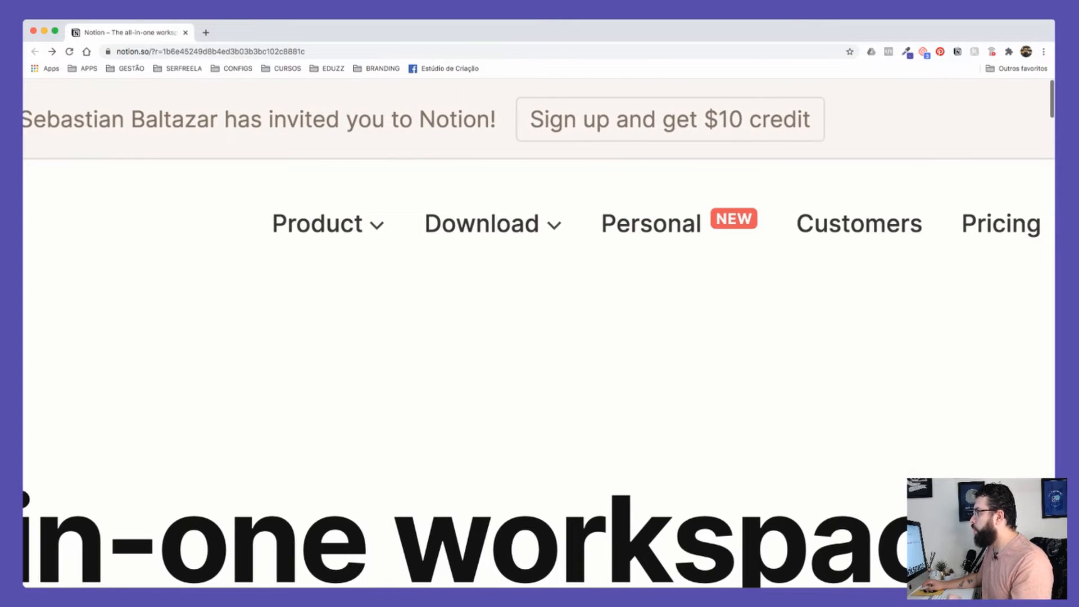
scroll(539, 337, down, 1)
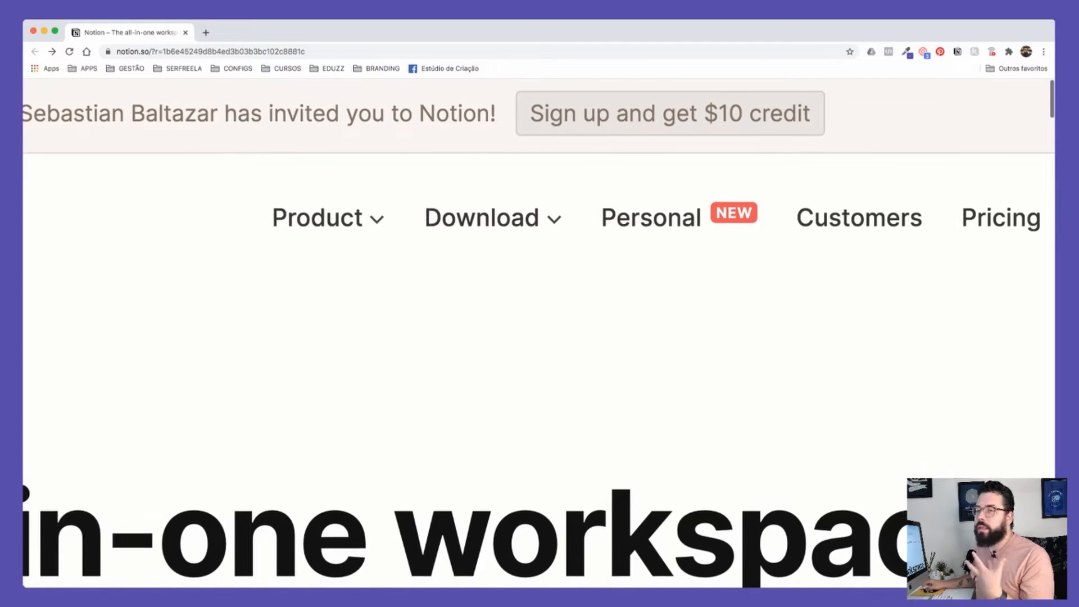
scroll(539, 331, down, 5)
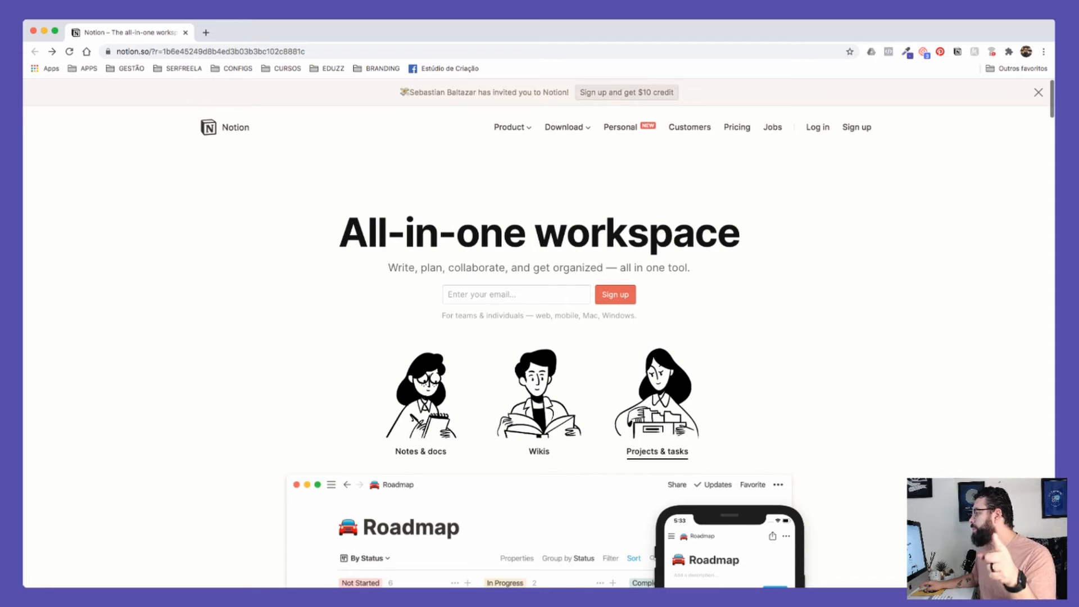
Step: Open 'Sign up and get $10 credit' and enter the email address, correcting its domain
click(627, 92)
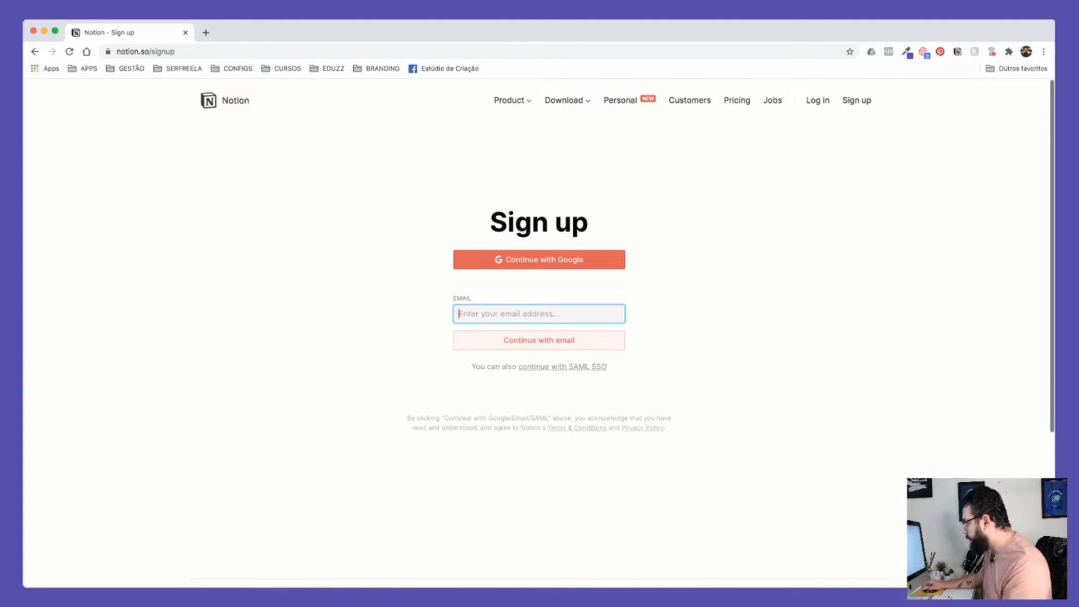
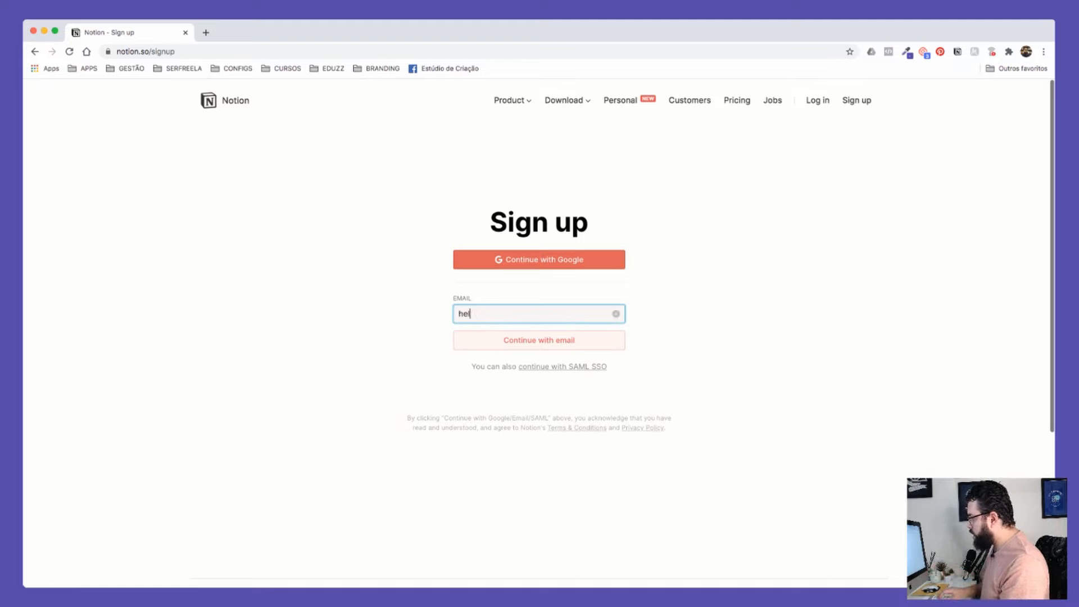
key(shift+Left)
key(shift+Left)
key(shift+Left)
key(shift+Left)
key(shift+Left)
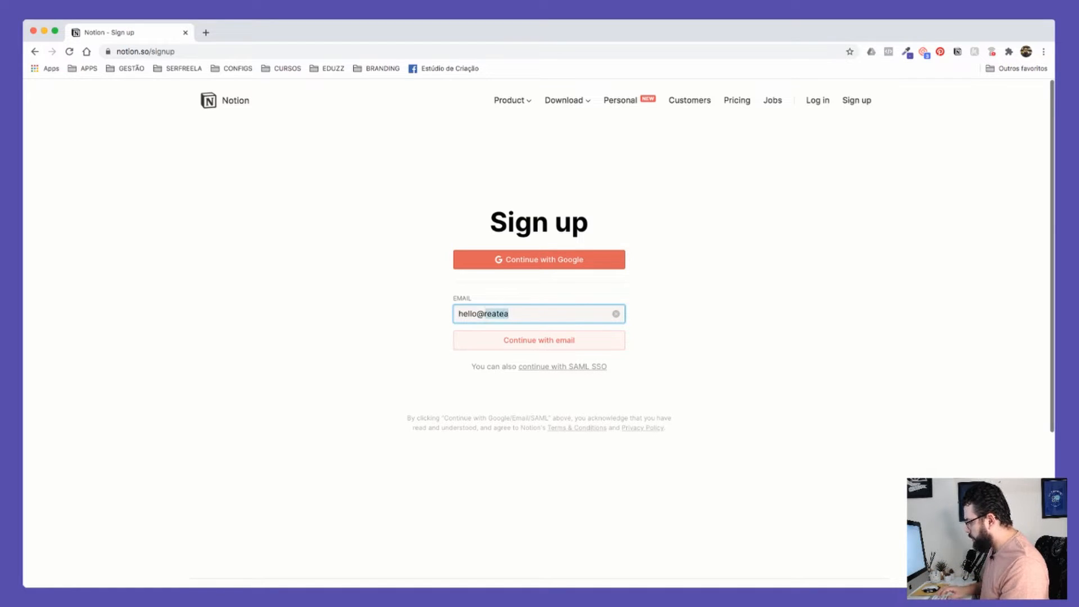
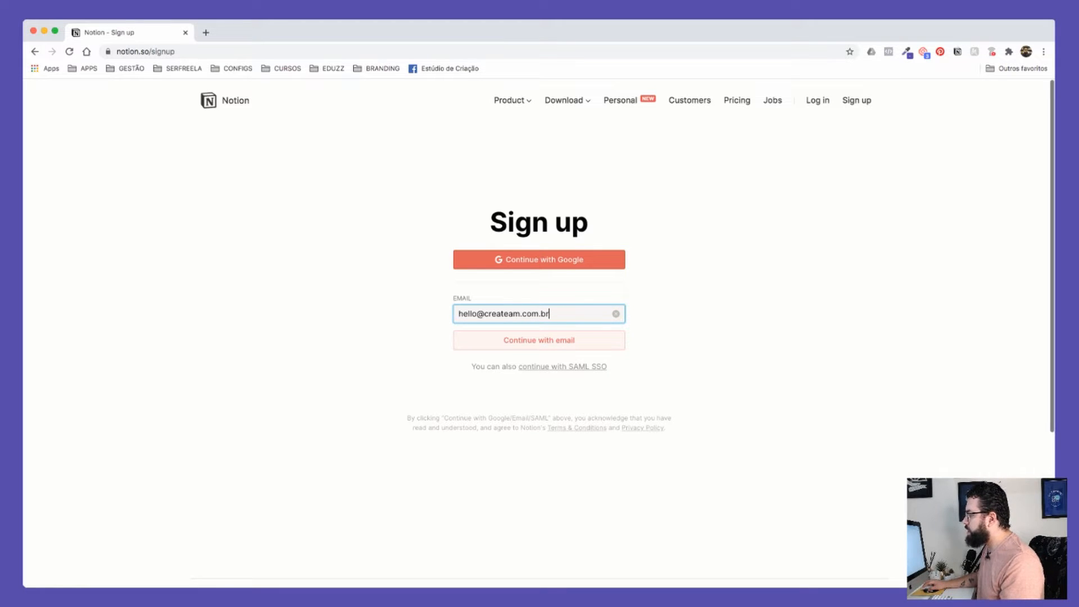
click(539, 341)
Step: Have Notion email a temporary login code, then open a new browser tab
scroll(539, 259, up, 5)
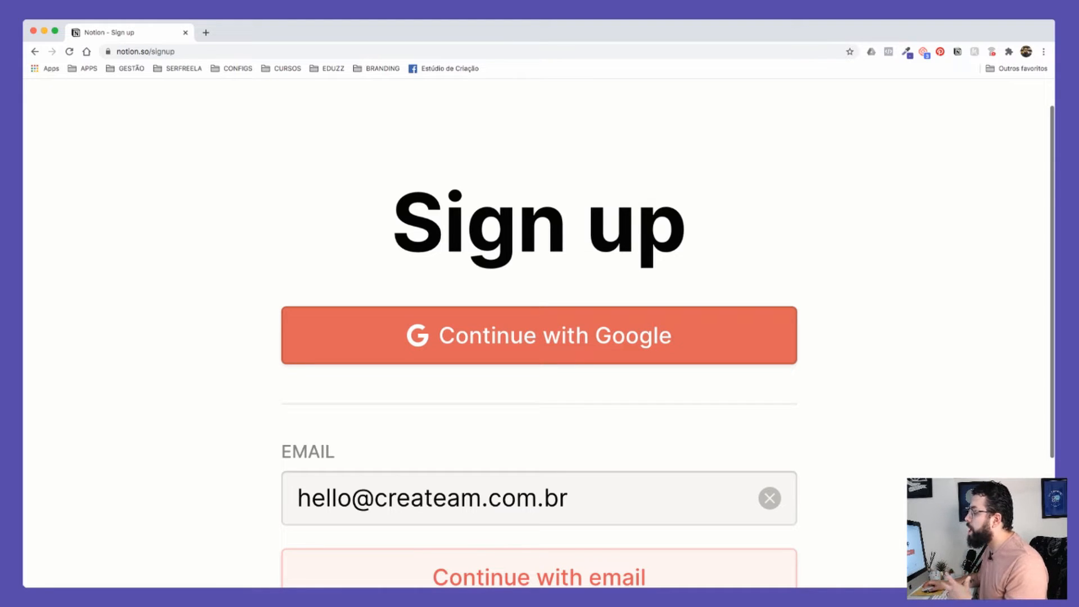
scroll(540, 258, down, 3)
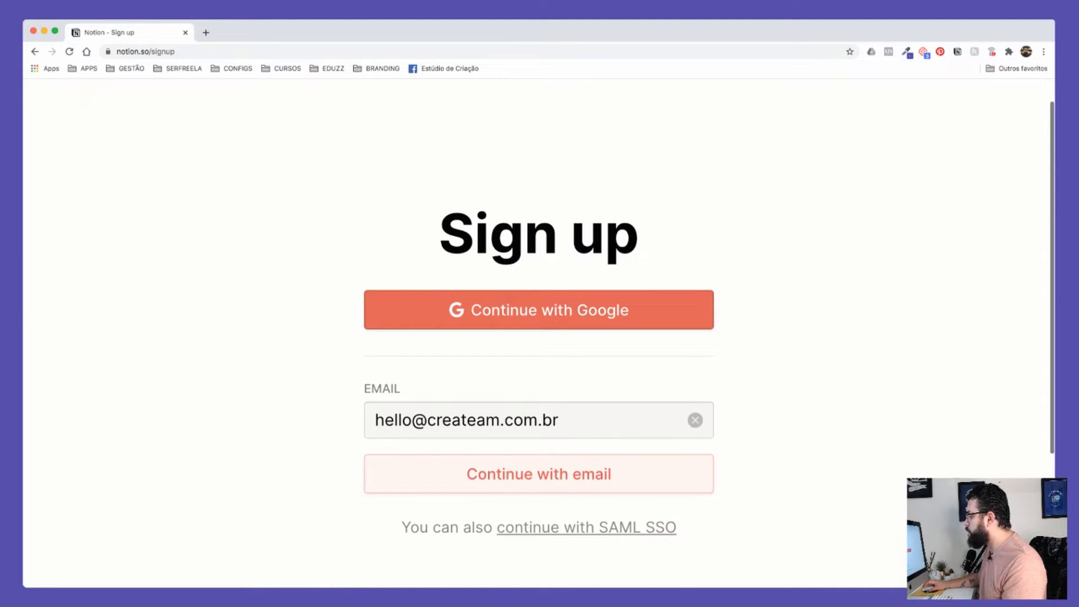
scroll(539, 310, down, 5)
drag(459, 313, 551, 314)
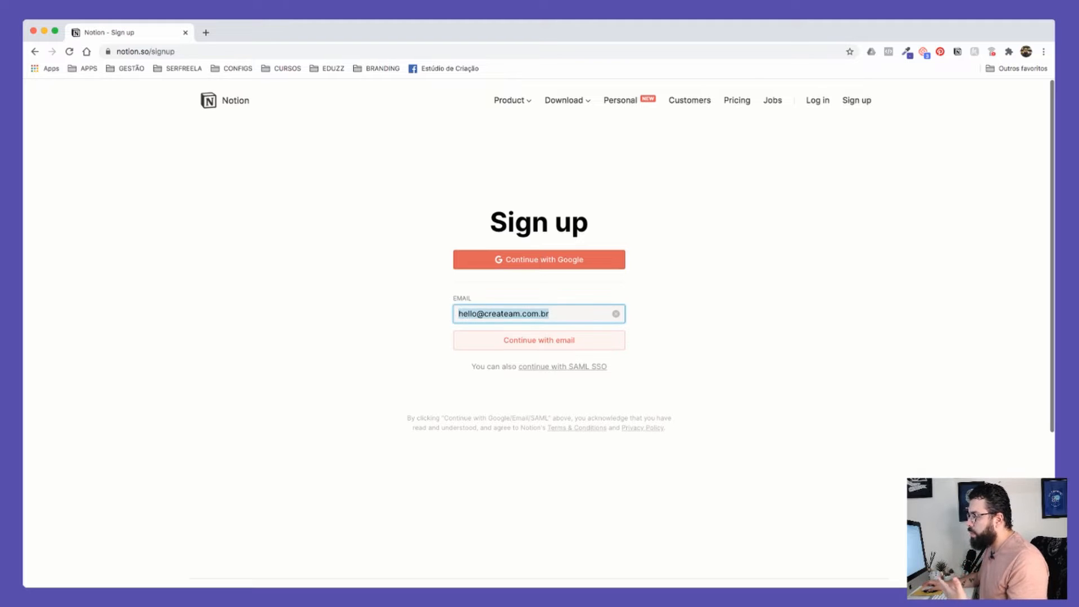
click(720, 315)
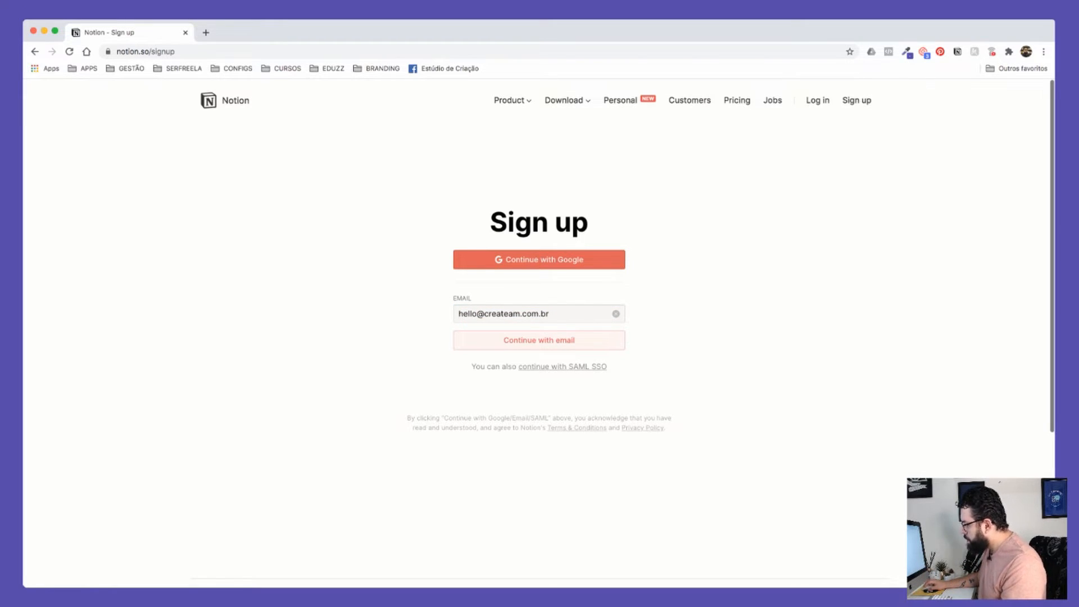
drag(465, 333, 586, 345)
click(675, 344)
key(super+t)
Step: Load gmail.com, open Notion's signup email under Updates, and select the temporary code
text(gmail.com)
key(Return)
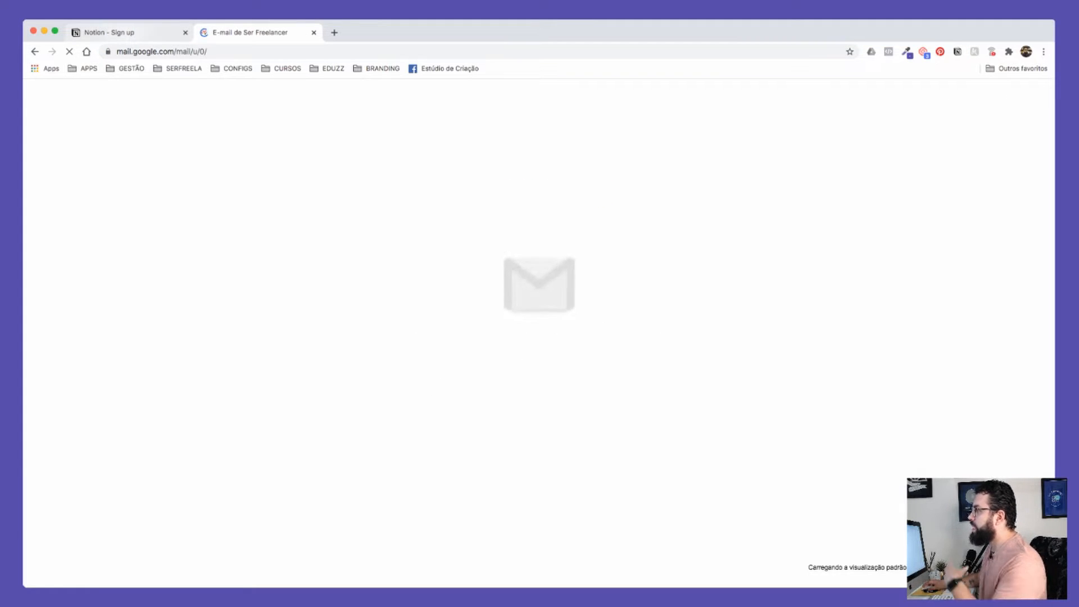
drag(129, 33, 258, 33)
click(130, 33)
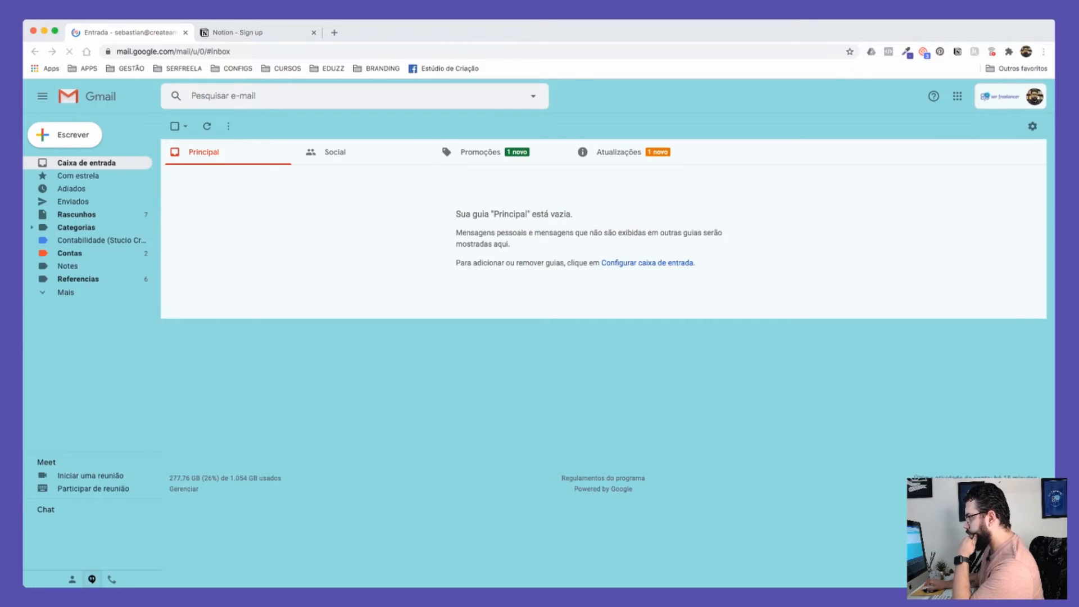
click(619, 152)
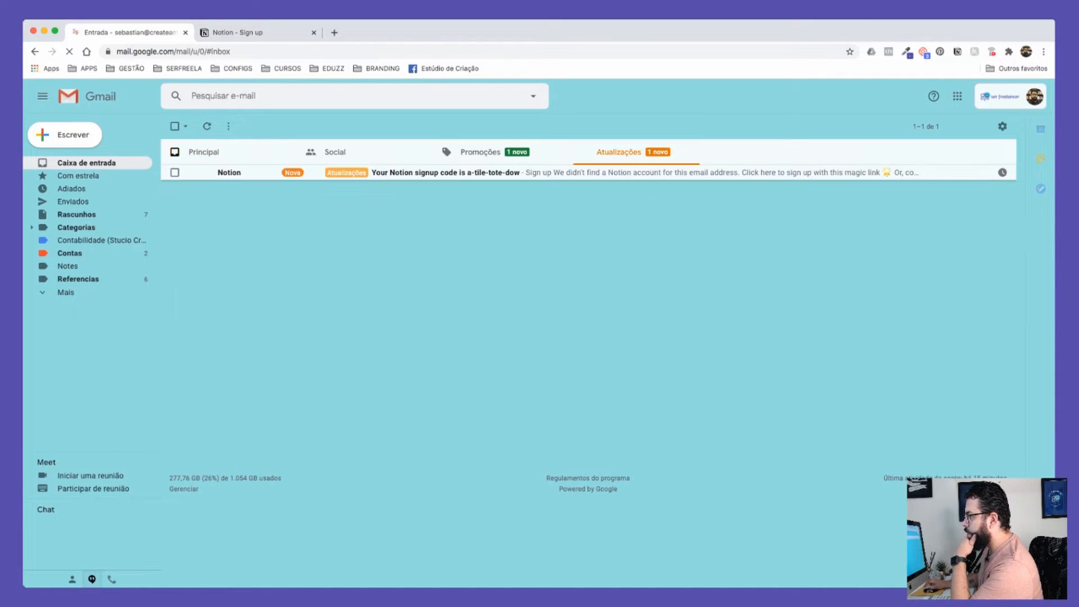
click(618, 173)
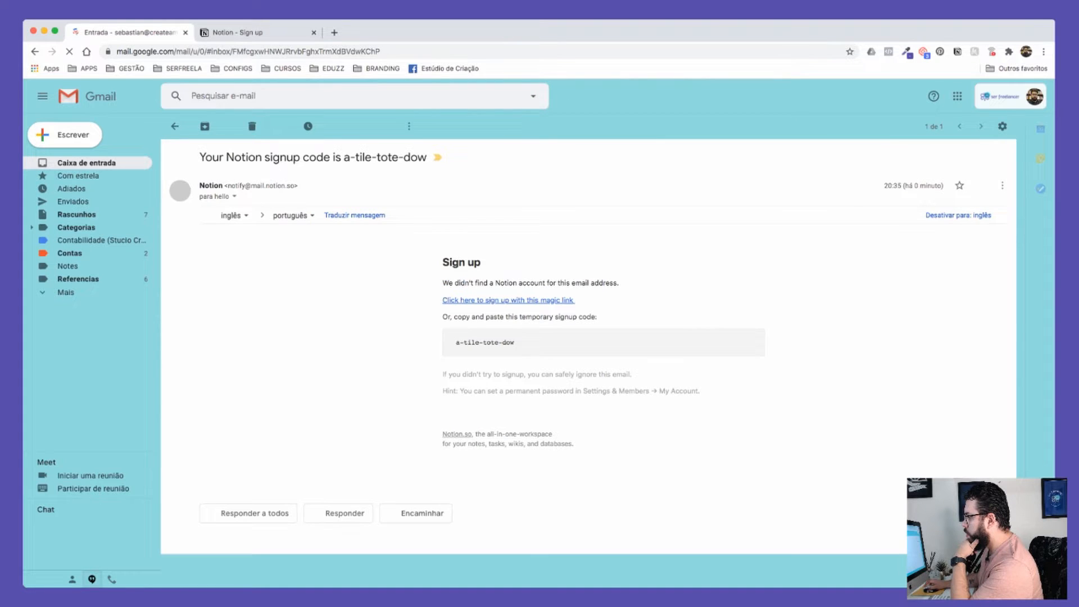
triple_click(485, 342)
key(super+c)
Step: Paste the copied signup code into Notion's login code field and submit it
click(236, 32)
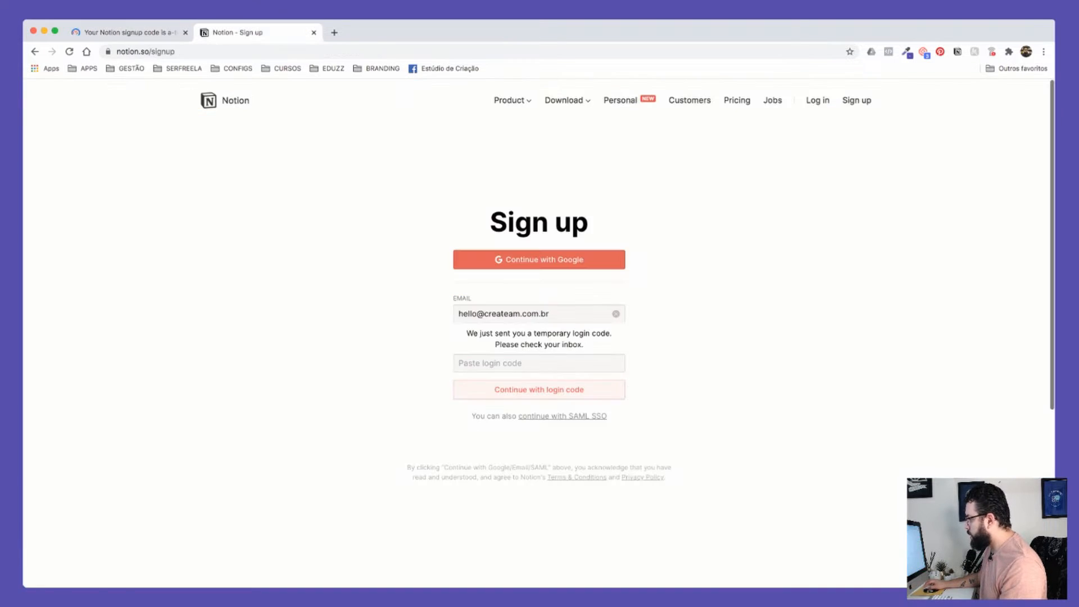
click(538, 364)
key(super+v)
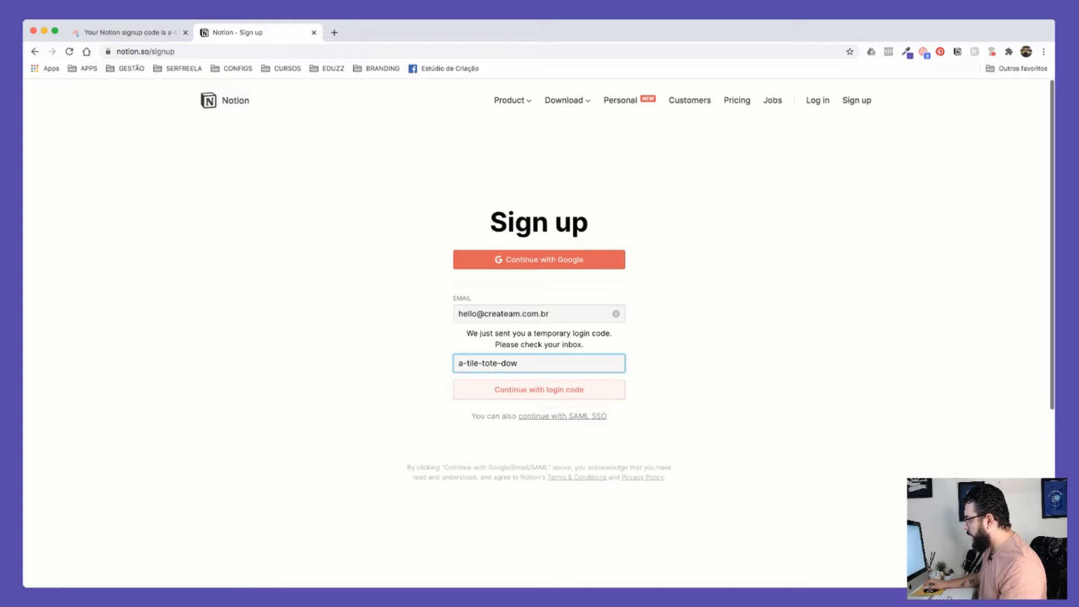
key(Return)
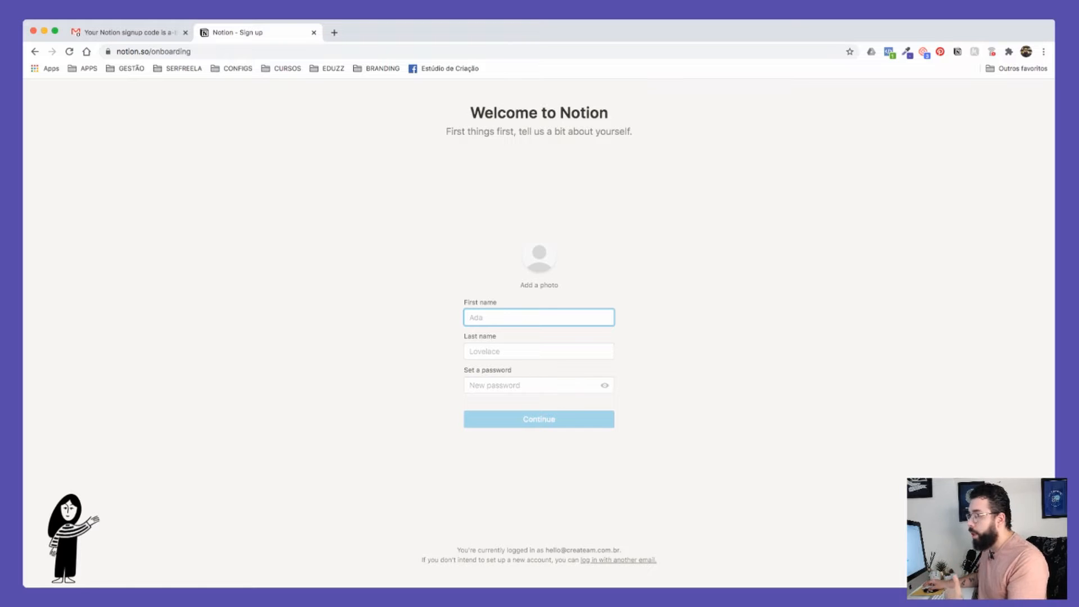
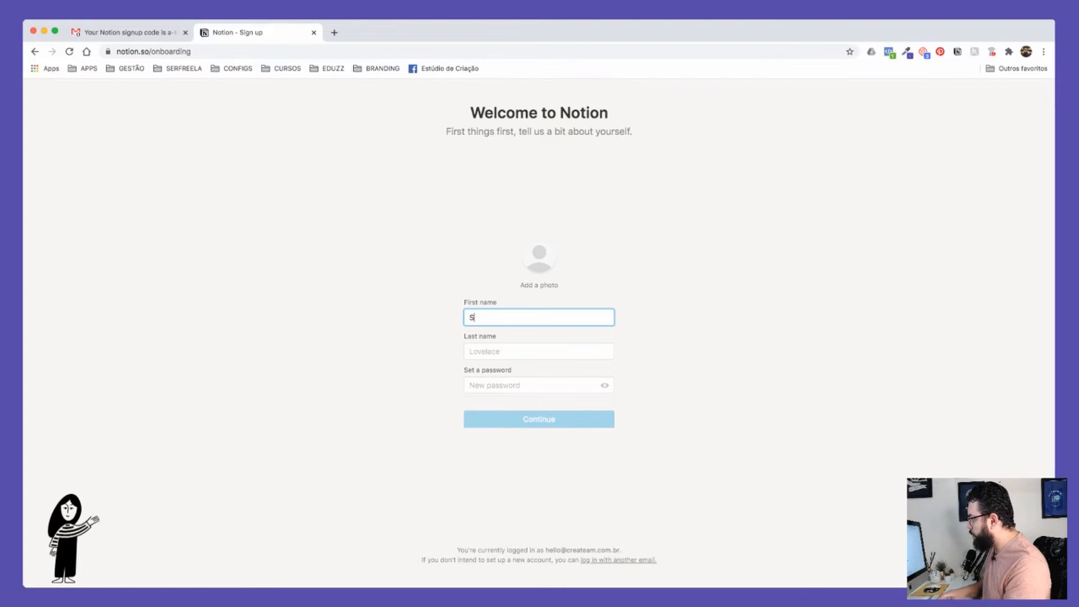
Step: Fill in the first name, last name and account password, fixing a first-name typo, and submit
key(Tab)
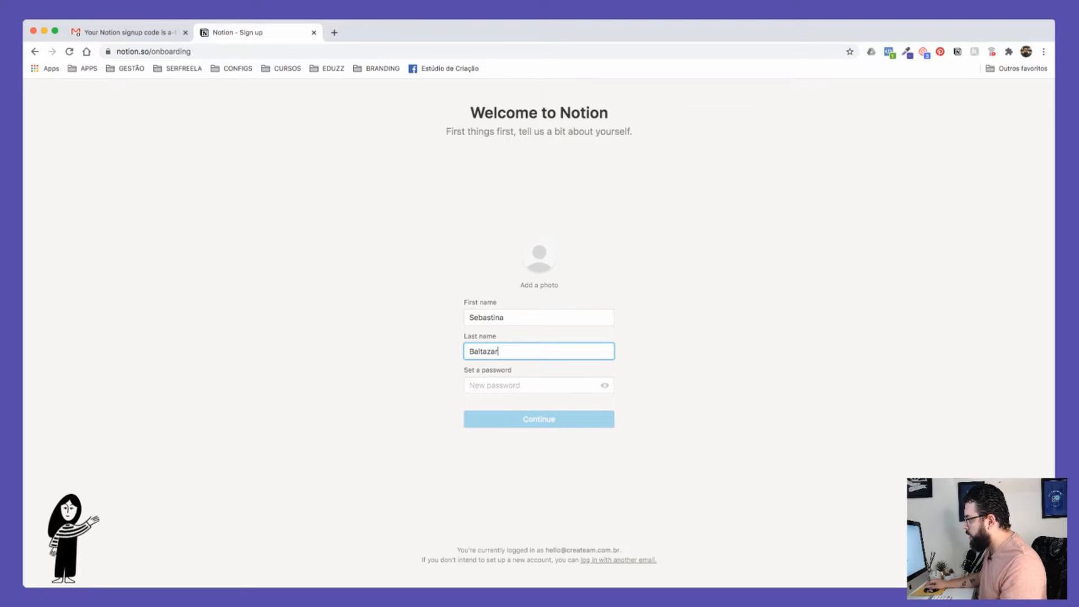
key(Tab)
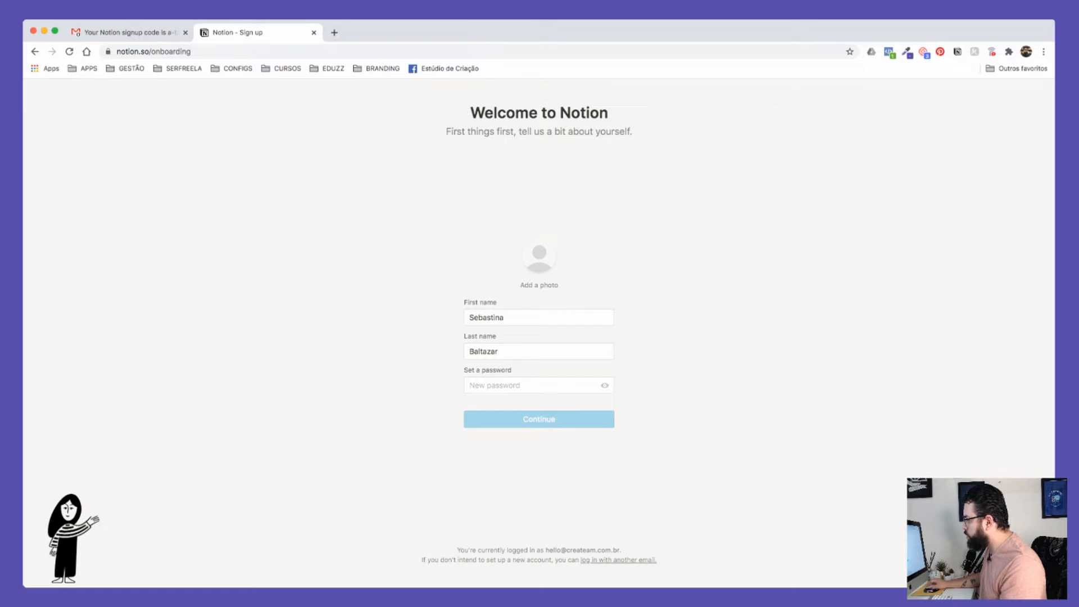
click(505, 317)
key(BackSpace)
key(BackSpace)
text(an)
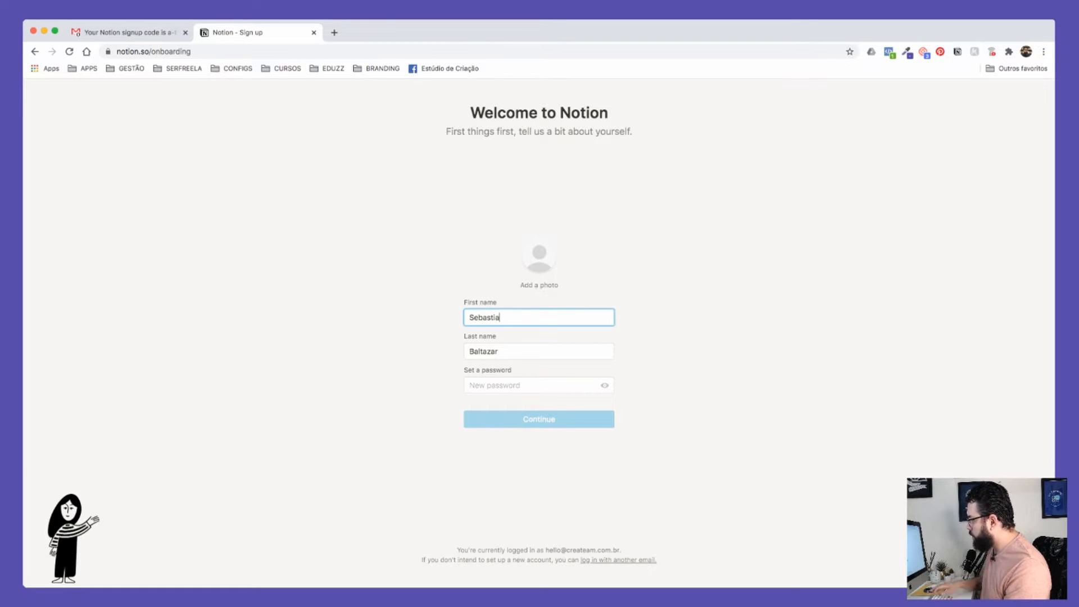
click(539, 385)
text(••••••••••)
key(Return)
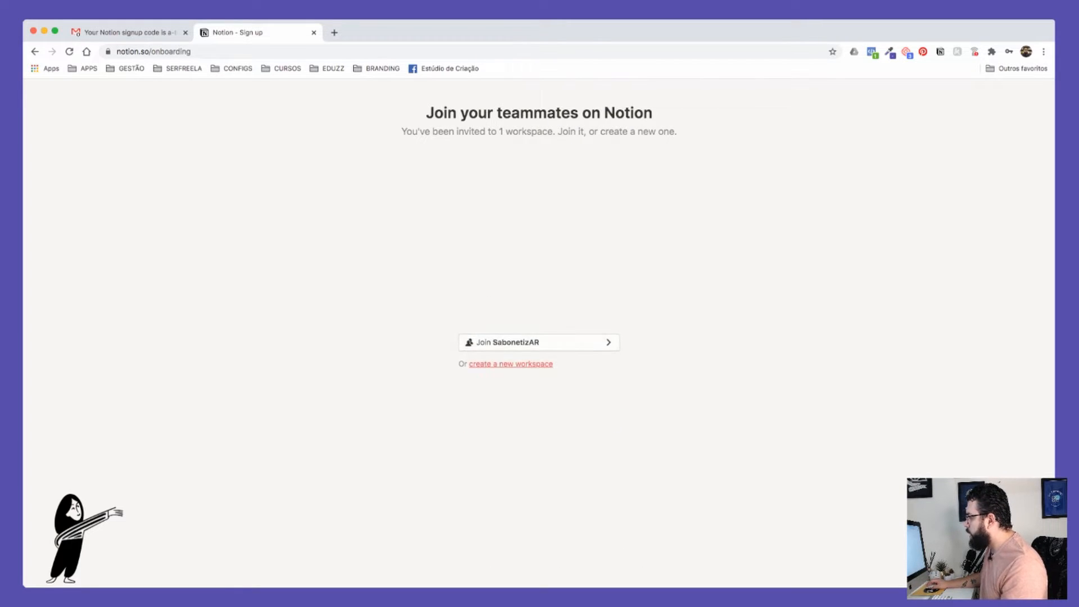
Step: Create a new 'For myself' workspace instead of joining SabonetizAR and enter it
click(511, 364)
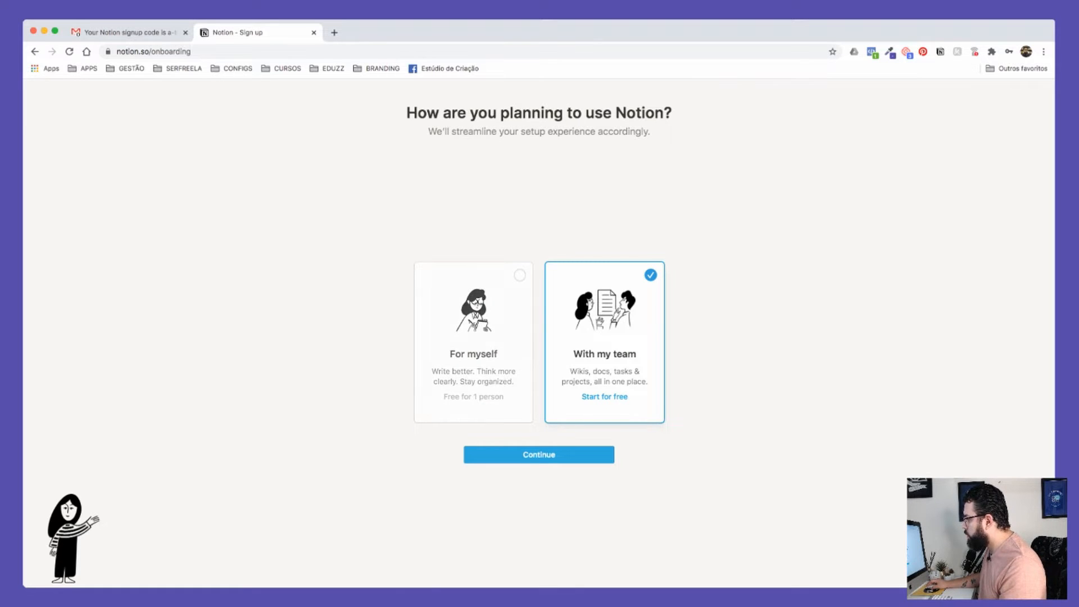
click(474, 337)
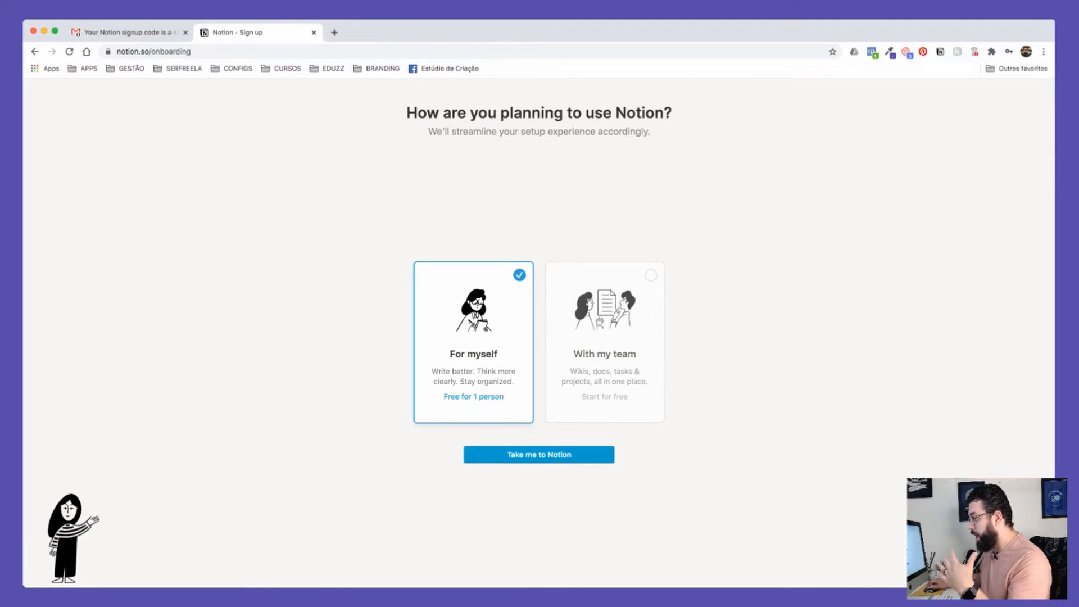
click(539, 455)
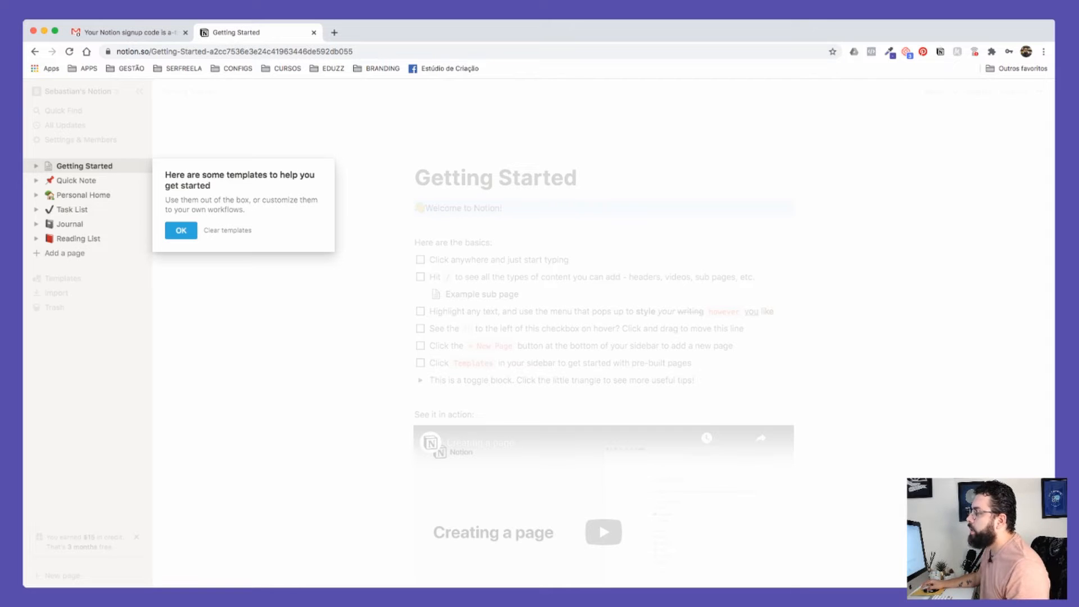
click(181, 230)
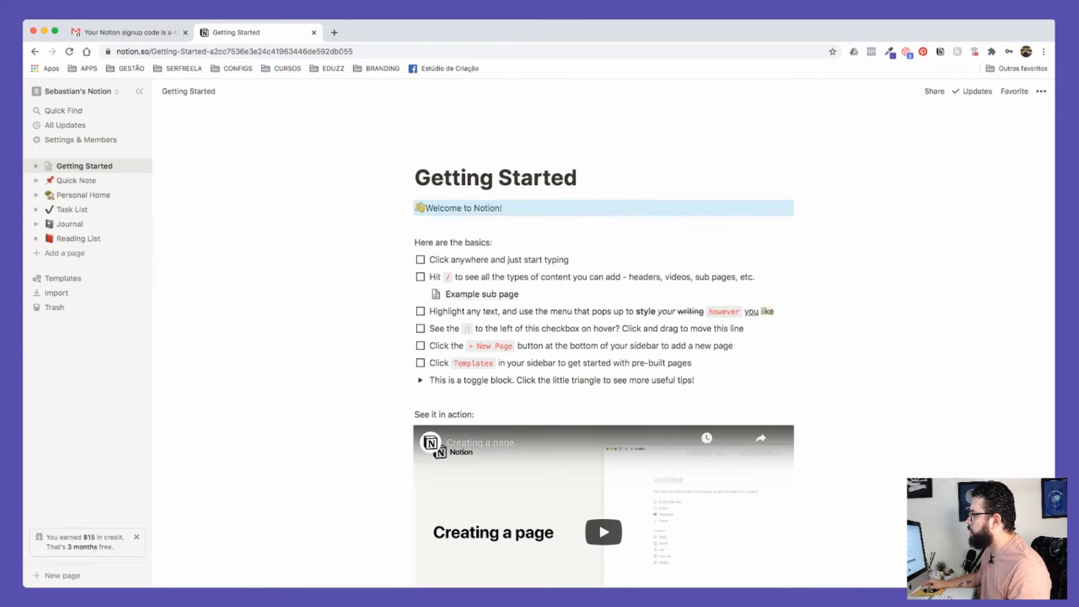
scroll(604, 337, down, 4)
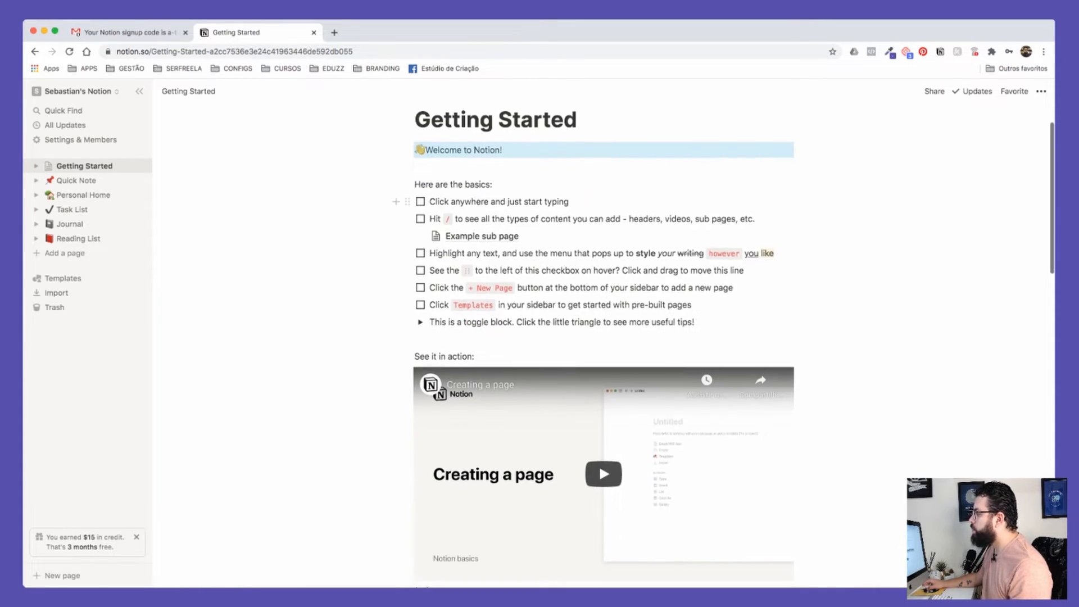
scroll(603, 337, down, 2)
scroll(603, 337, down, 1)
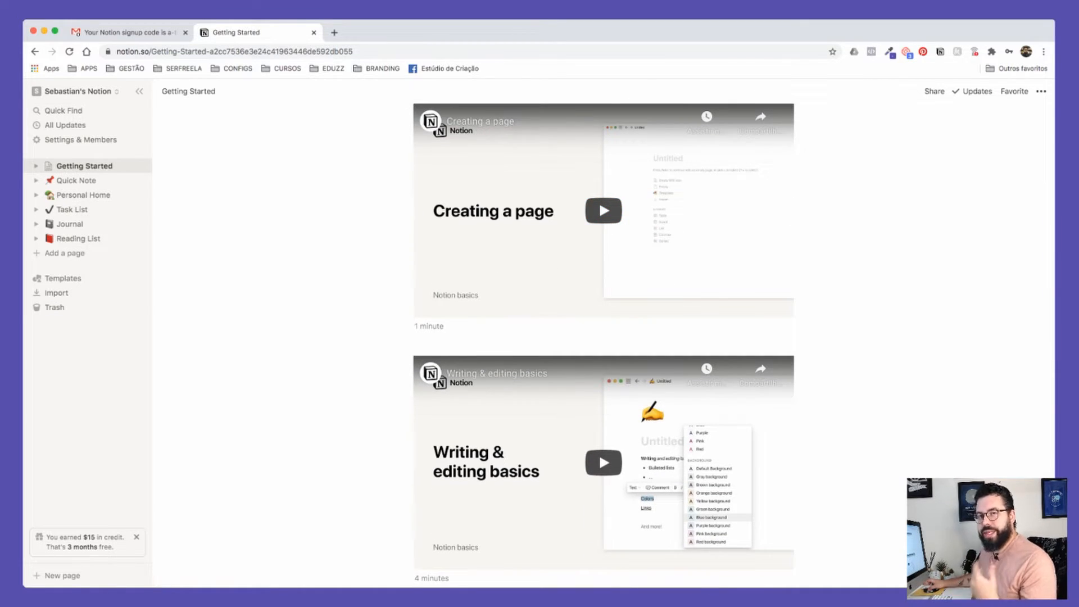
scroll(604, 225, down, 1)
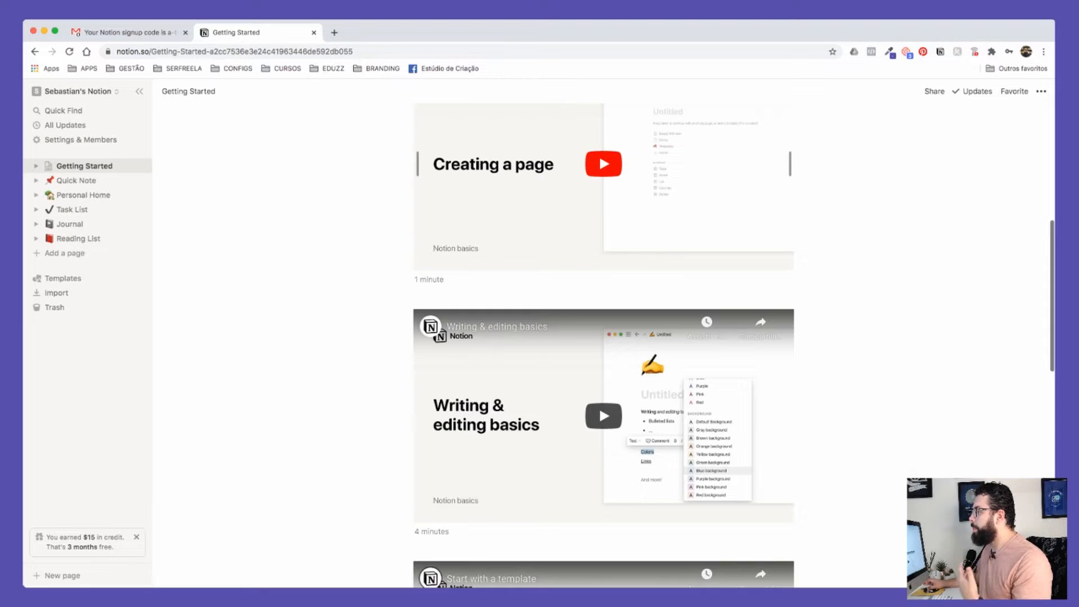
scroll(604, 225, up, 1)
scroll(604, 337, down, 5)
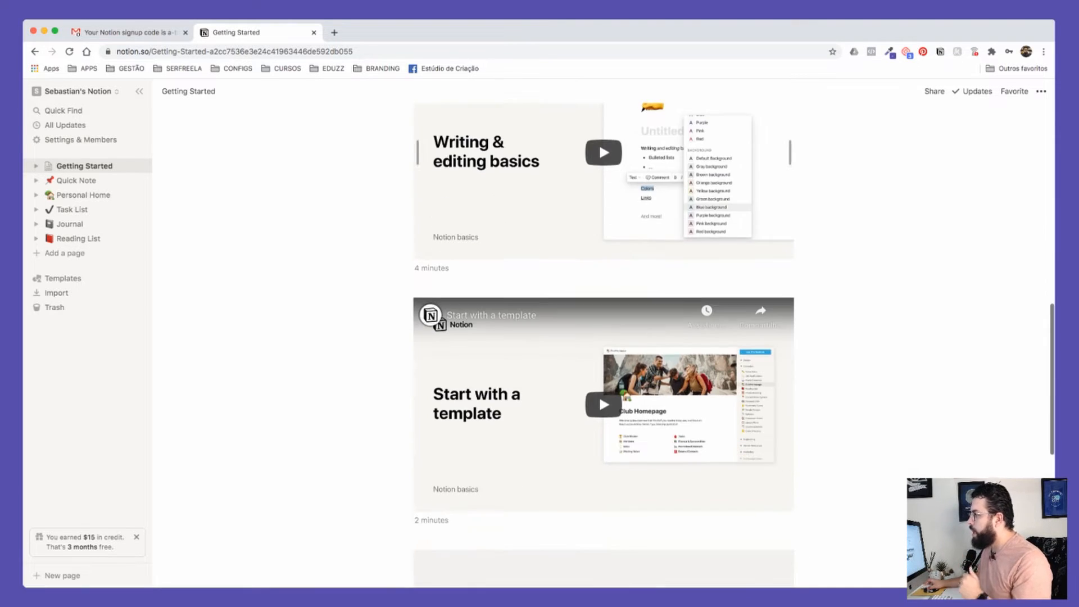
scroll(604, 337, down, 4)
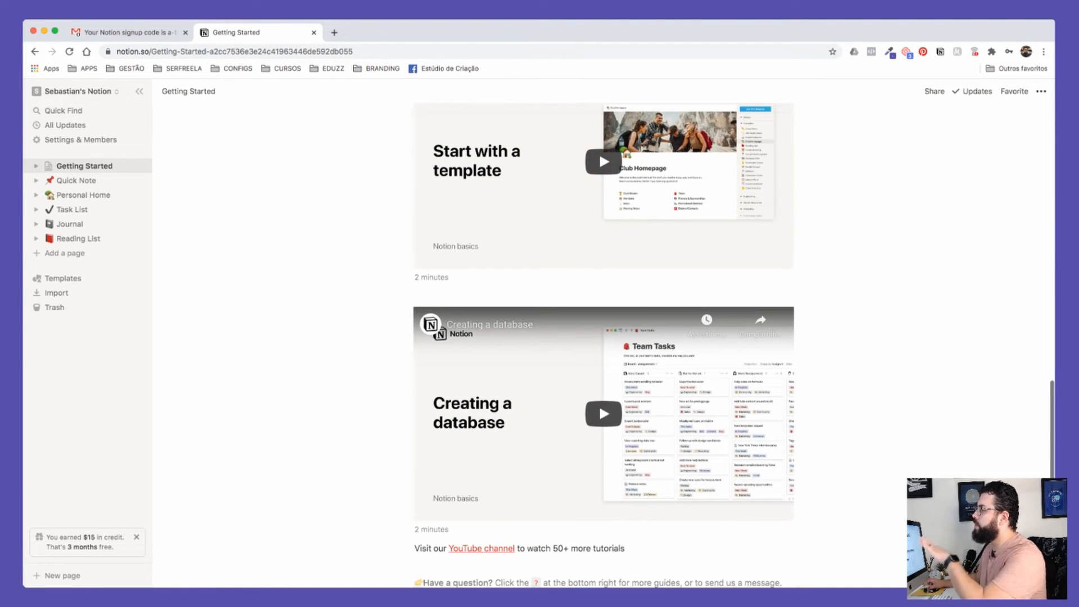
scroll(603, 337, down, 2)
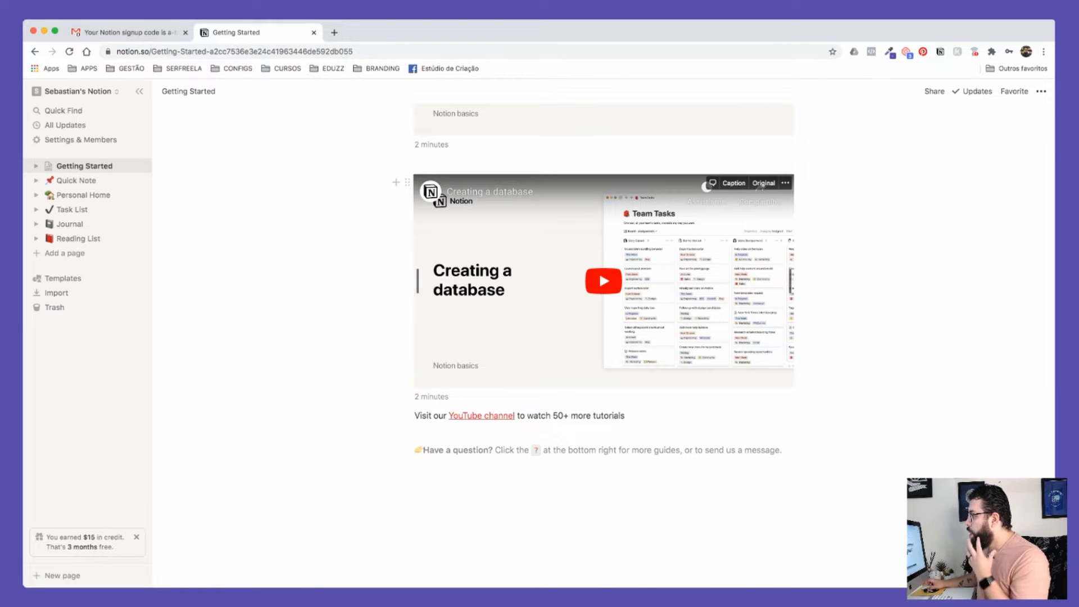
scroll(604, 281, up, 15)
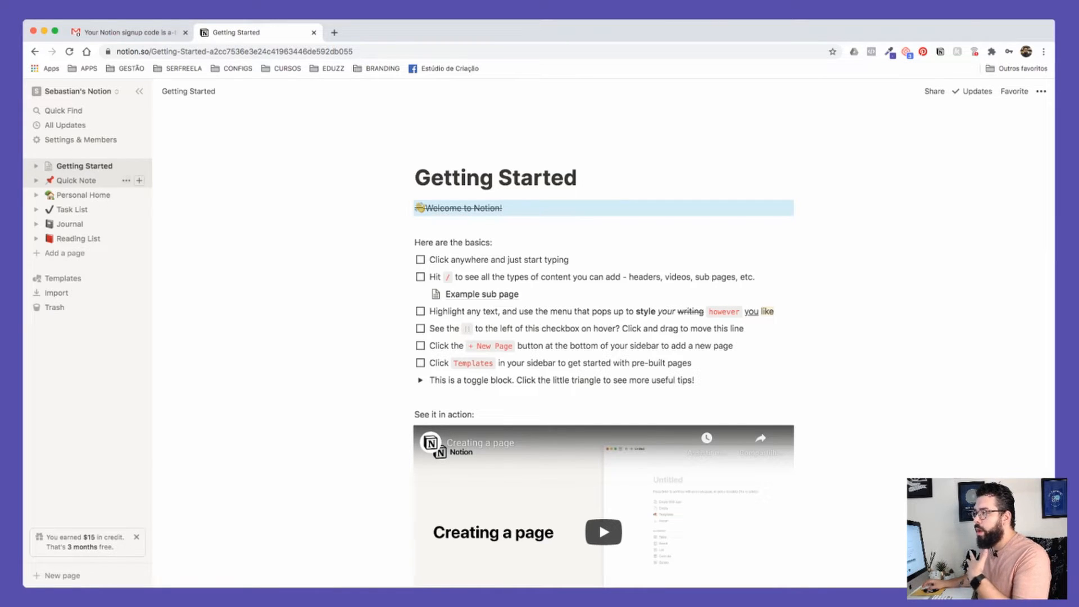
Step: Open Personal Home and retitle it 'Home'
click(83, 194)
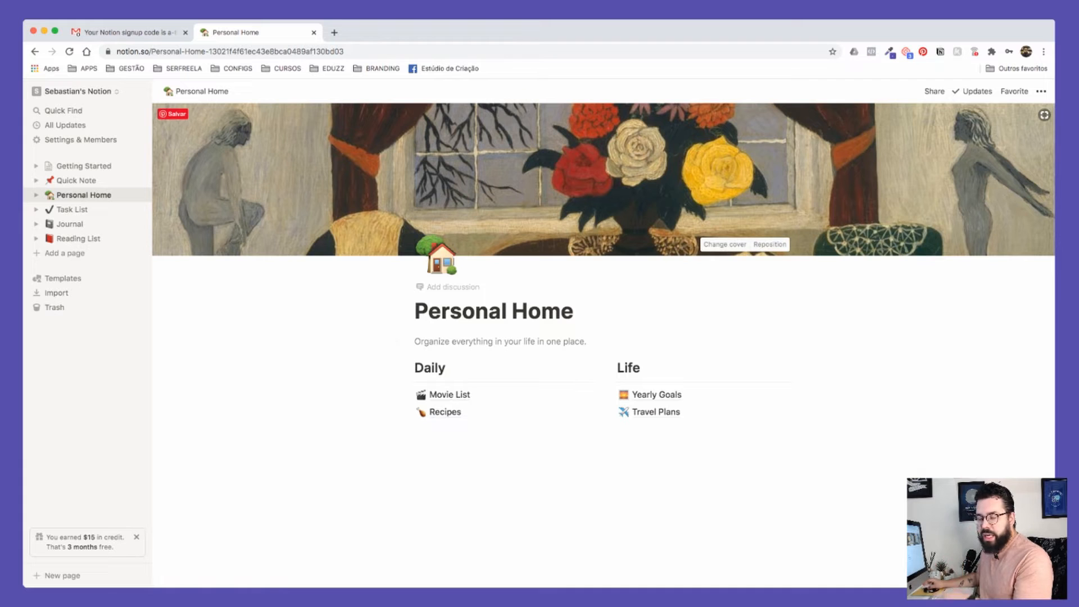
drag(415, 311, 573, 311)
text(Centr)
text(al )
text(Prinei)
text(Home)
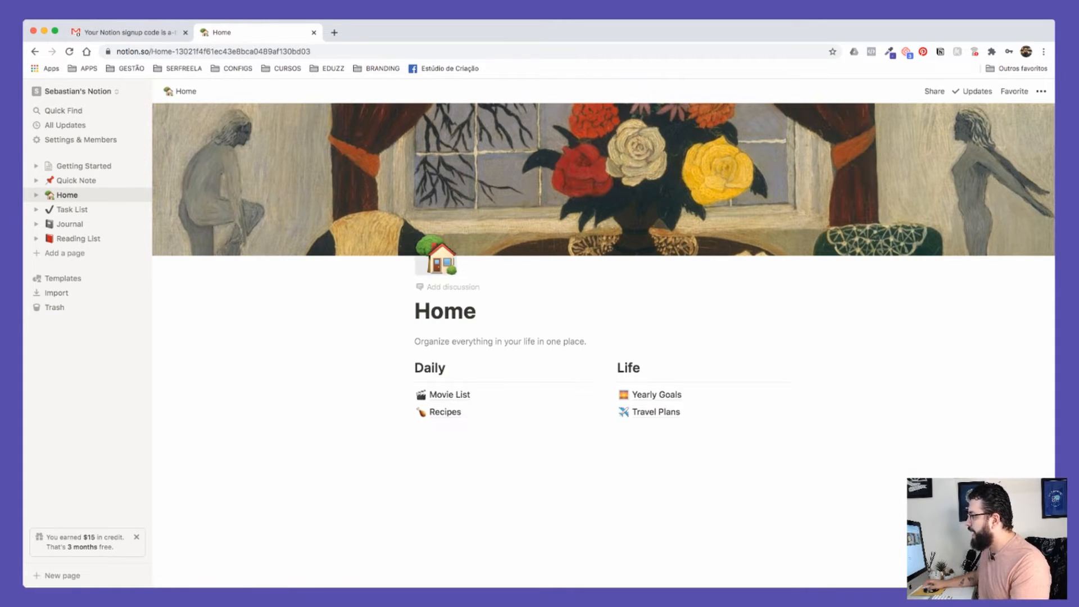
Step: Browse the page icon's Upload and Link options, then dismiss without changing the icon
click(436, 259)
scroll(373, 393, down, 1)
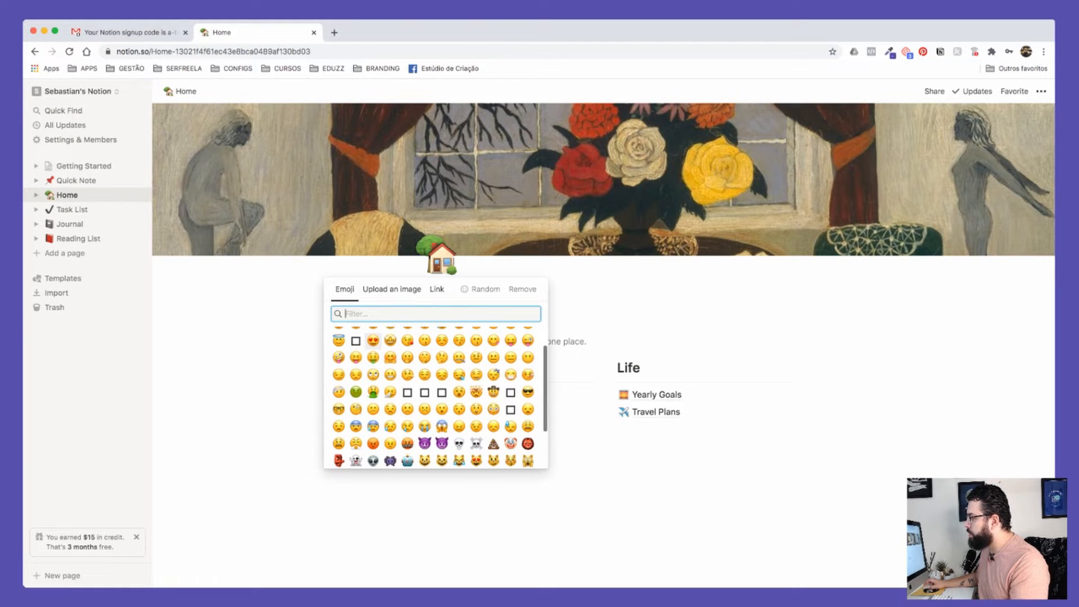
scroll(373, 342, up, 1)
click(392, 290)
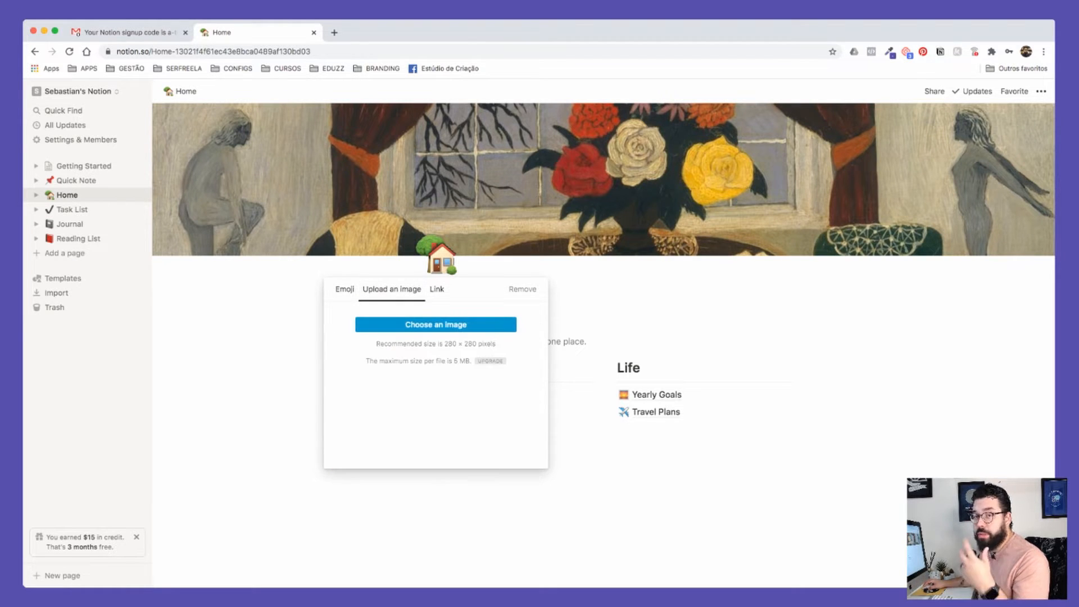
click(437, 289)
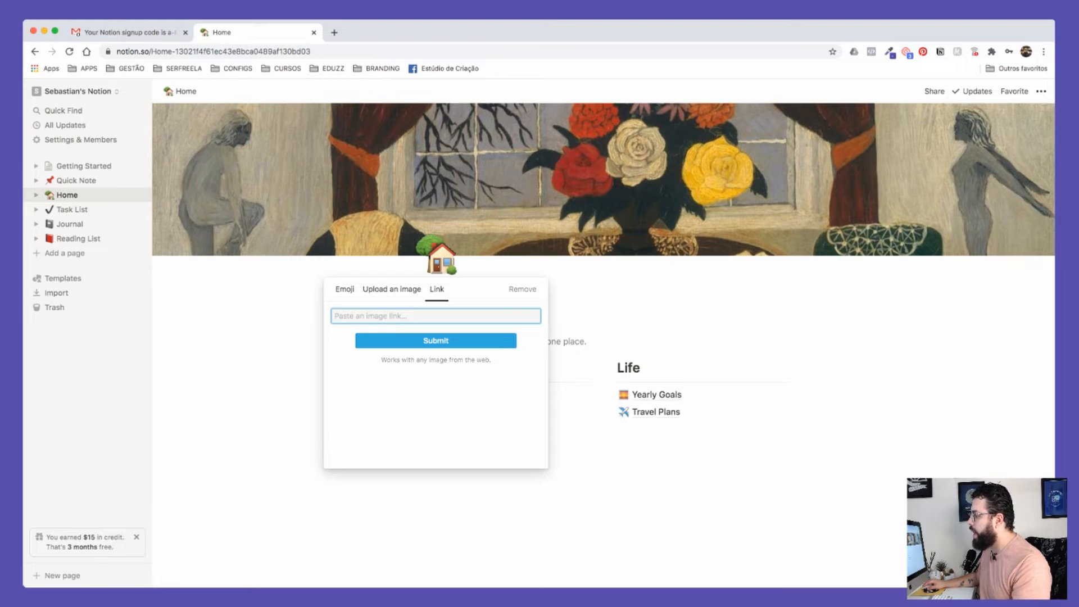
click(344, 289)
scroll(438, 393, down, 3)
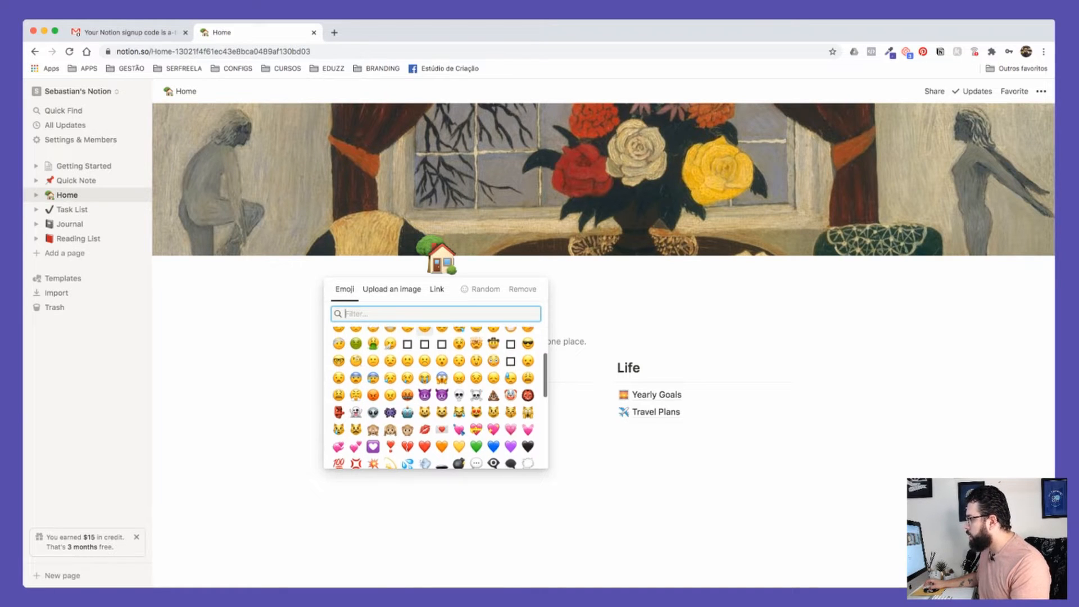
scroll(438, 394, up, 3)
key(Escape)
Step: Replace the page subtitle with 'Descrição'
click(482, 341)
triple_click(482, 341)
text(De)
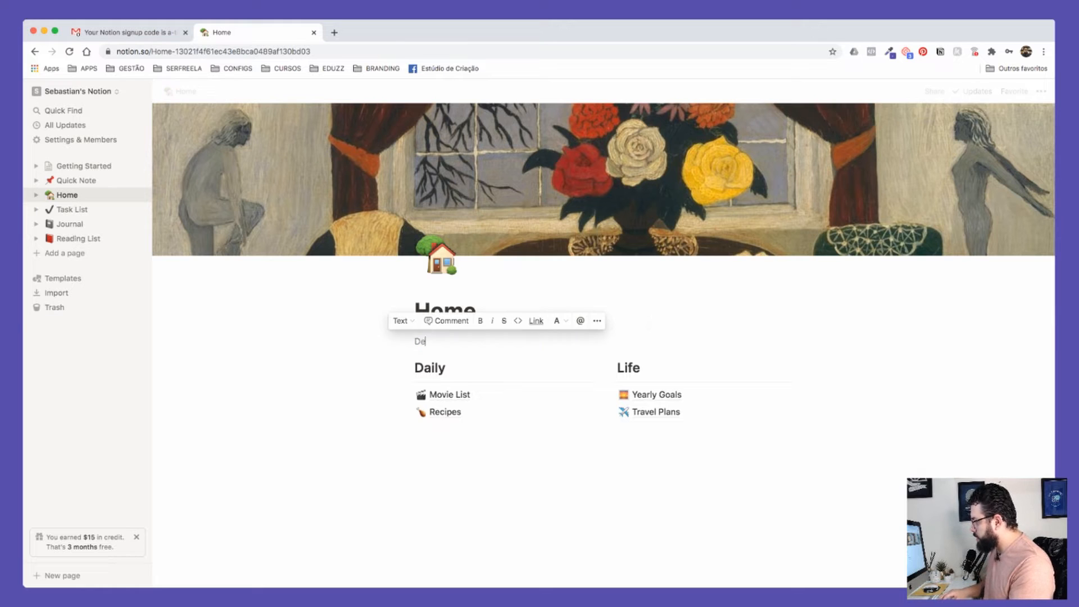
text(scrição)
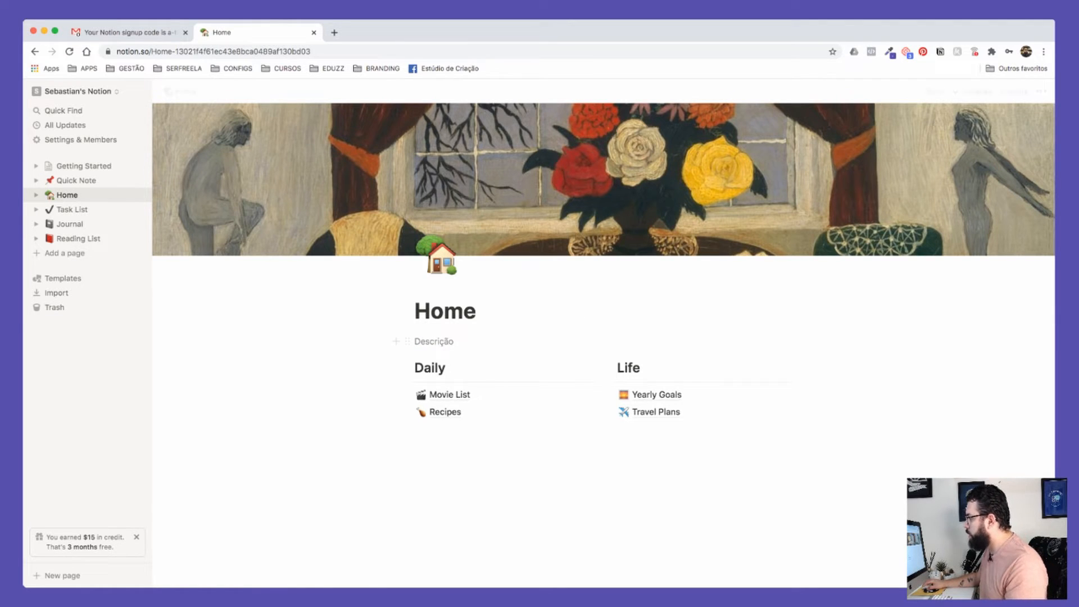
click(436, 369)
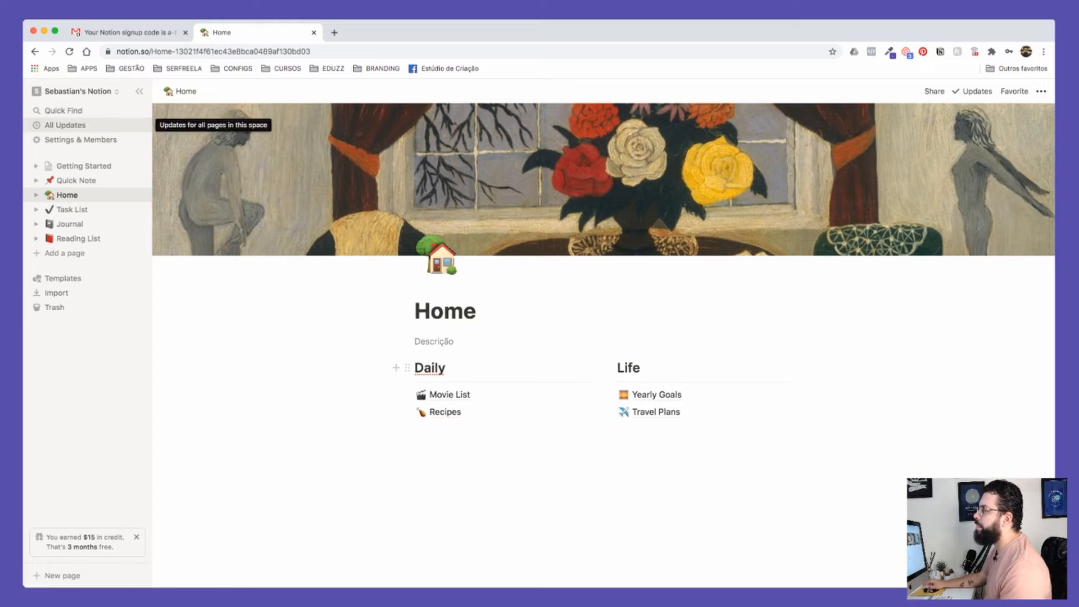
Step: Create a new page, typing 'Central' as its title and then clearing it so it stays Untitled
click(65, 253)
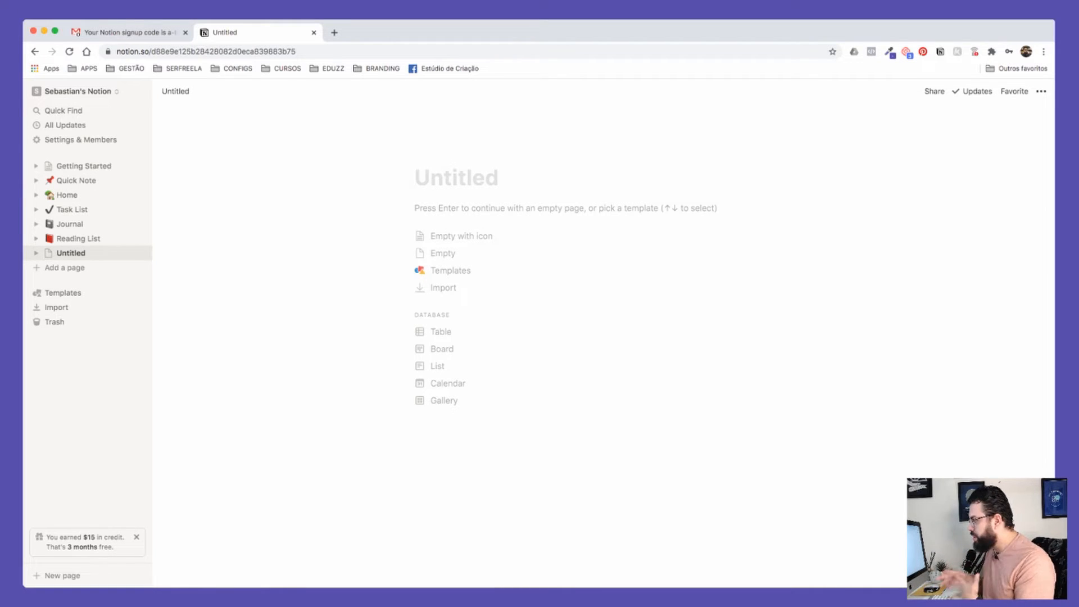
text(Central)
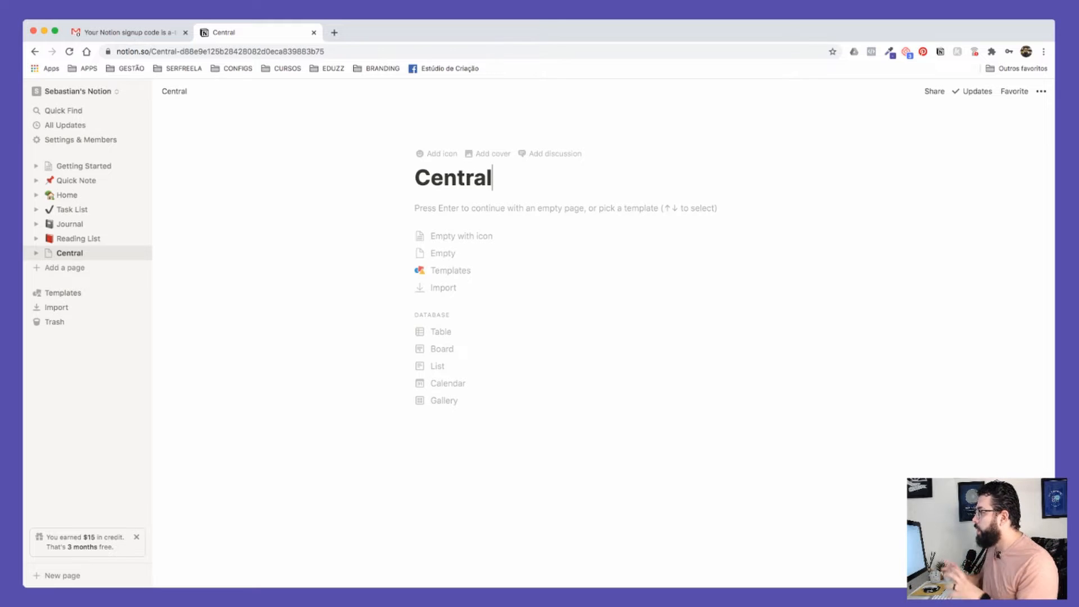
key(super+a)
key(BackSpace)
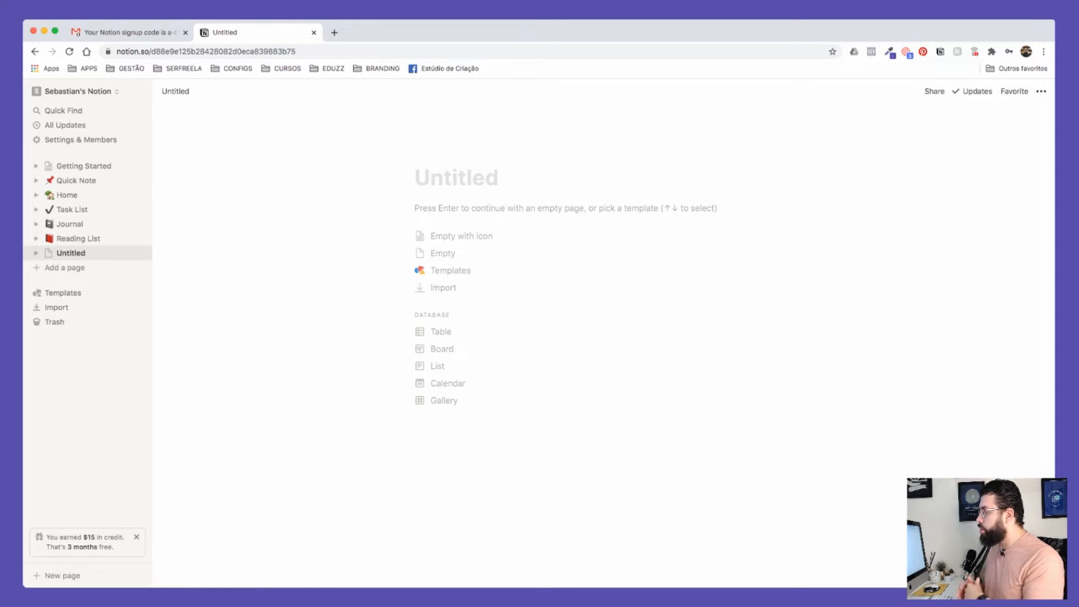
Step: Title the page 'Central' and set a house-with-garden emoji icon found by searching 'home'
text(Central)
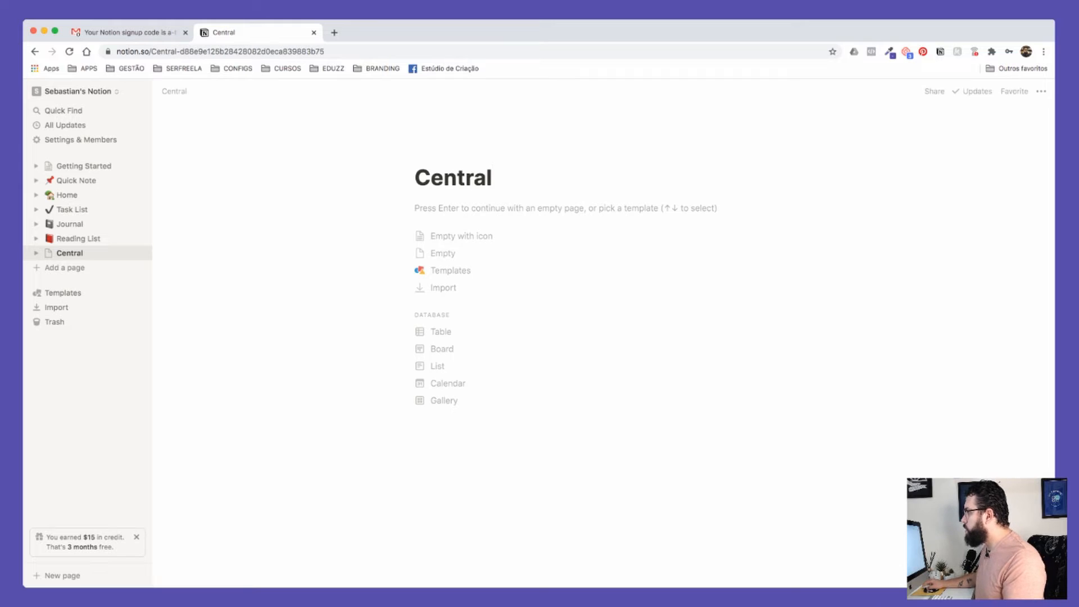
click(442, 153)
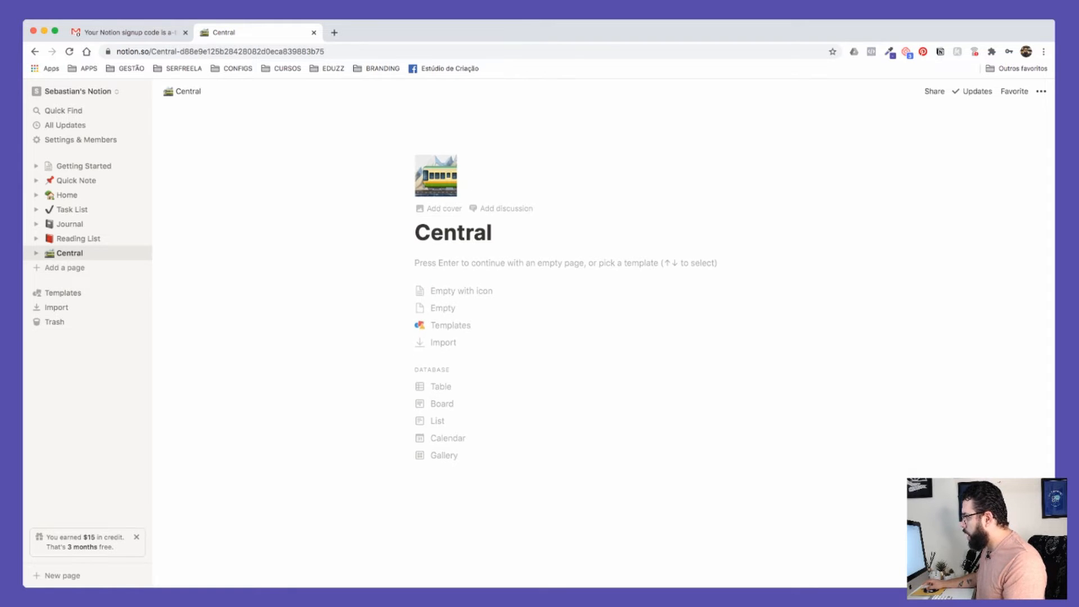
click(436, 176)
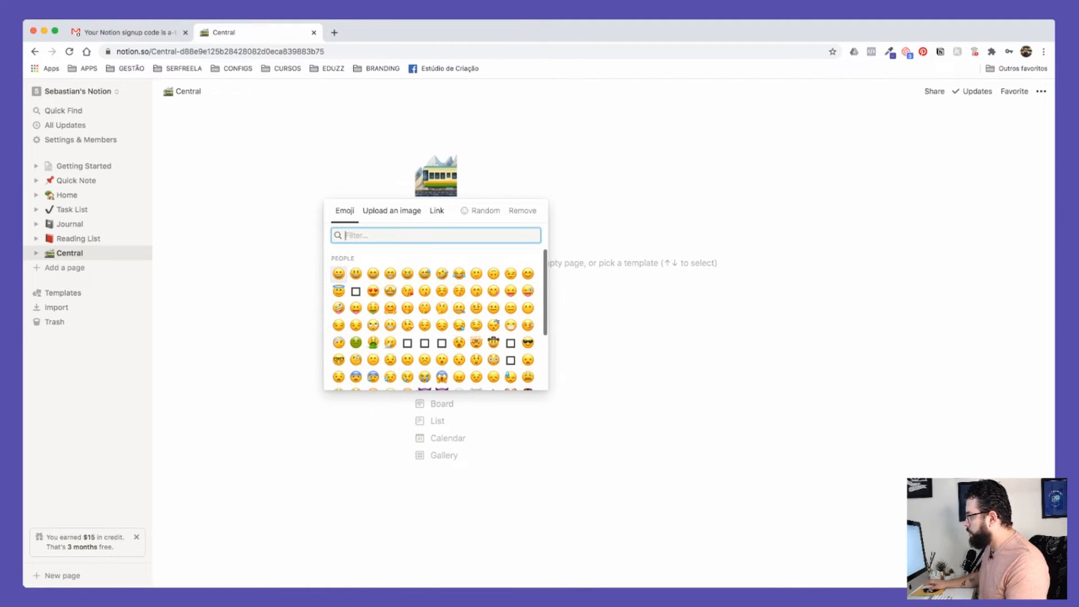
text(home)
click(339, 259)
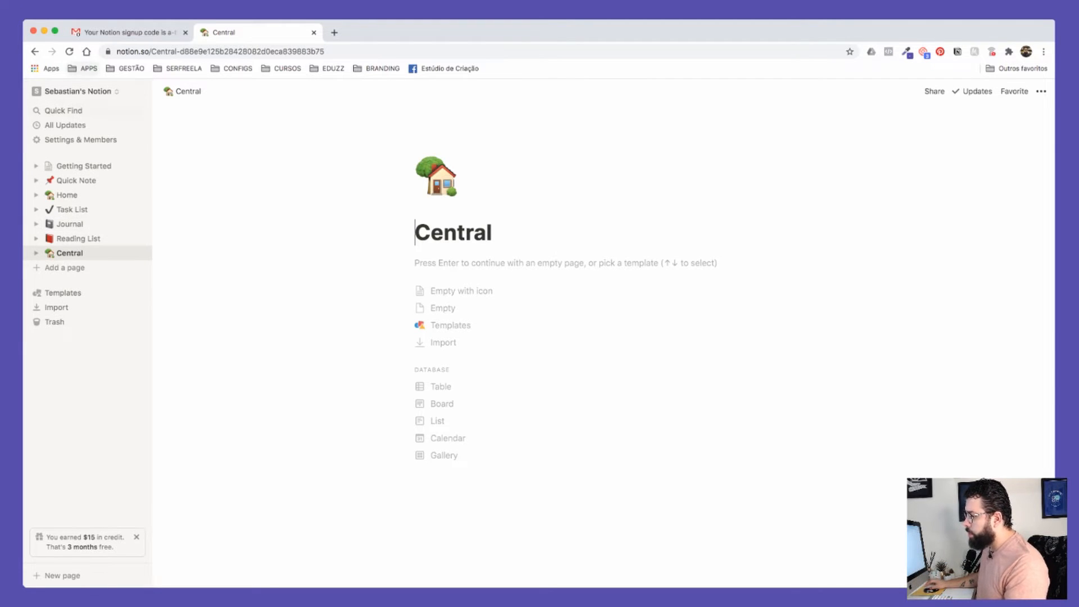
click(935, 91)
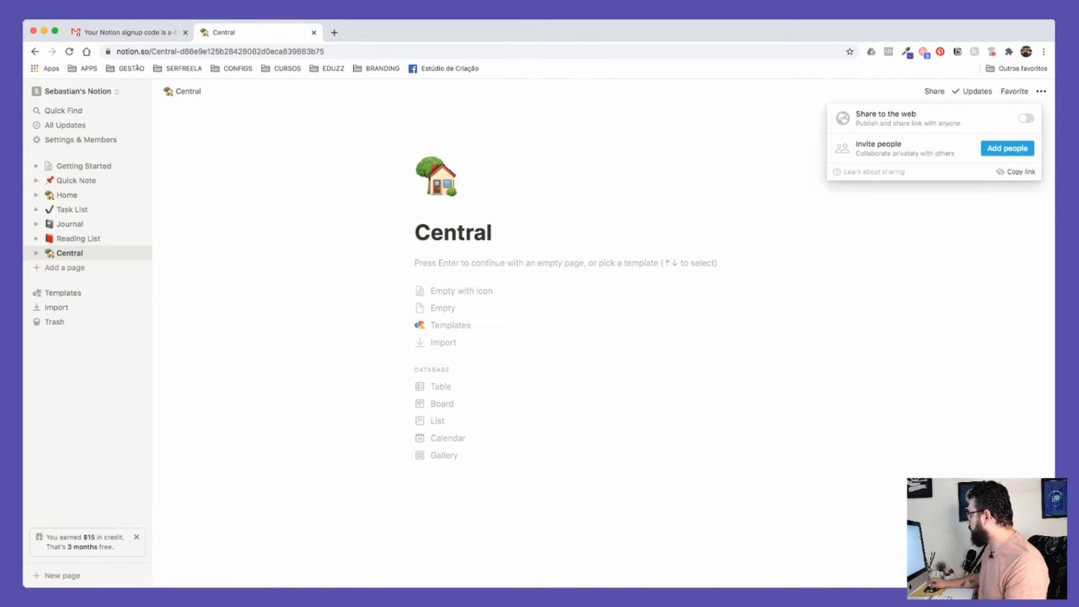
Step: Look through Central's sharing options and recent updates, then close the updates panel
click(972, 91)
click(973, 91)
scroll(930, 281, down, 1)
scroll(930, 281, up, 1)
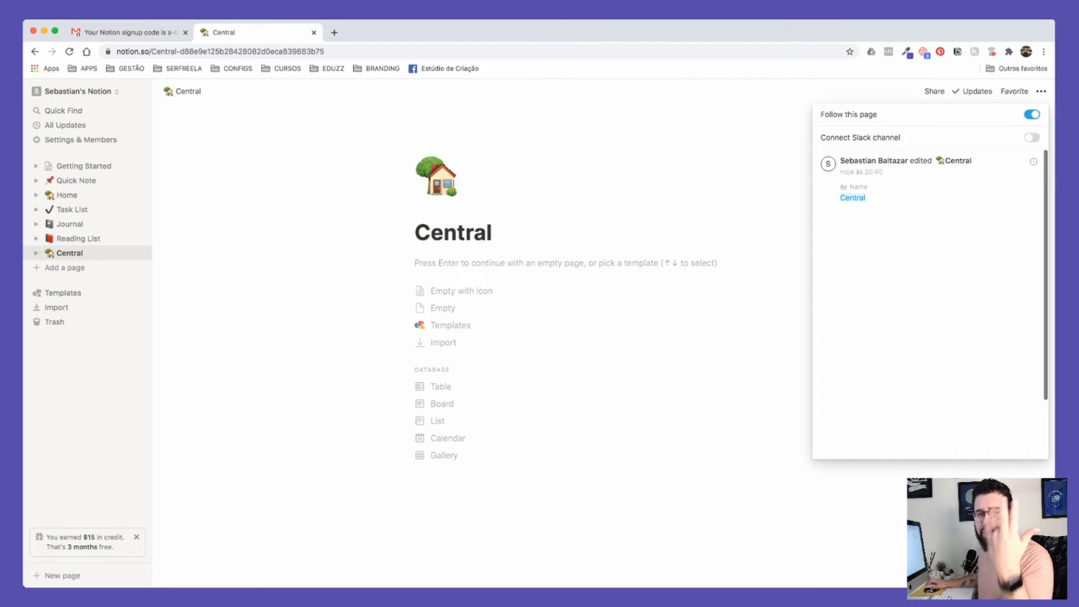
key(Escape)
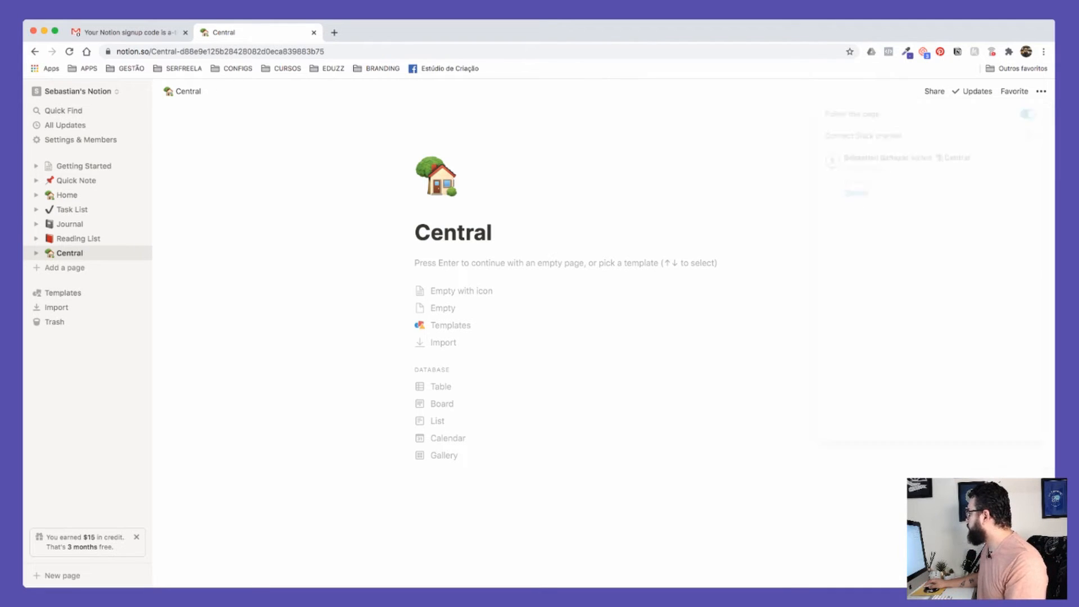
Step: Add Central to Favorites and check its entry in the sidebar's Favorites section
click(1014, 91)
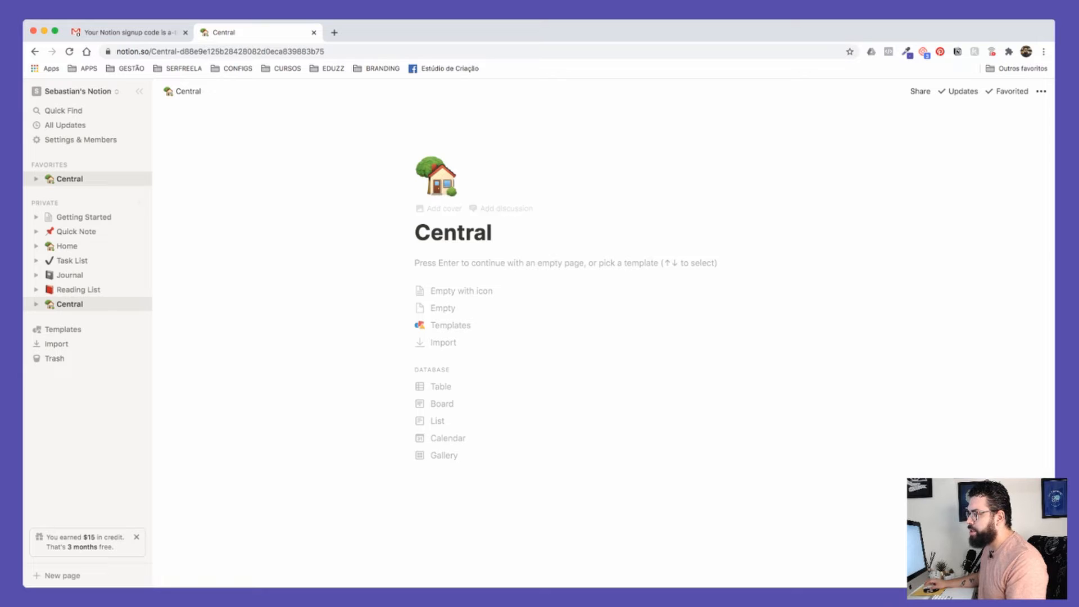
scroll(88, 178, up, 5)
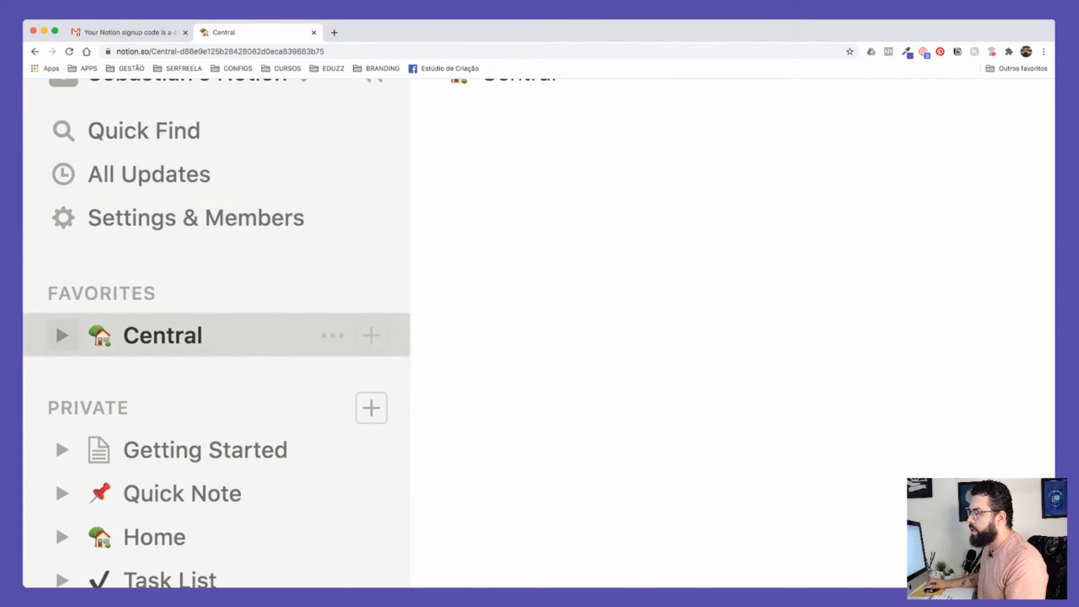
click(62, 336)
click(62, 336)
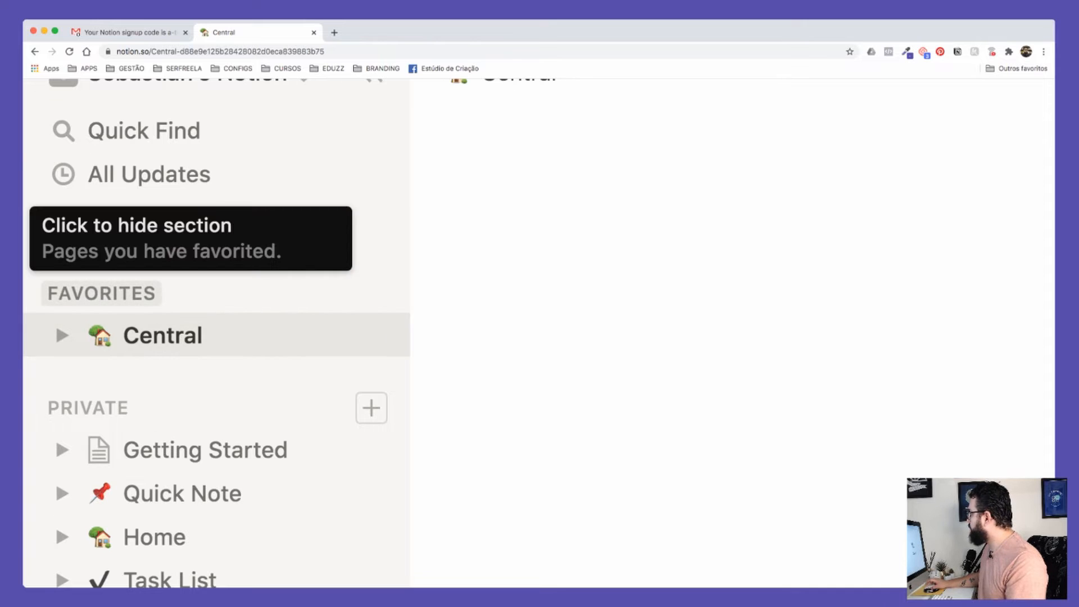
key(ctrl+0)
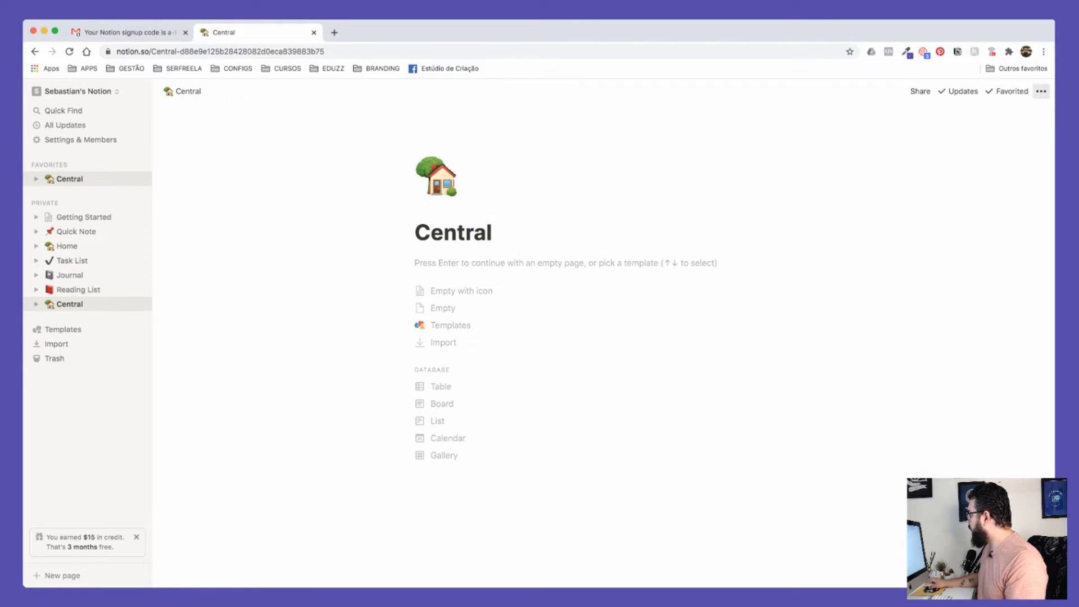
click(1041, 91)
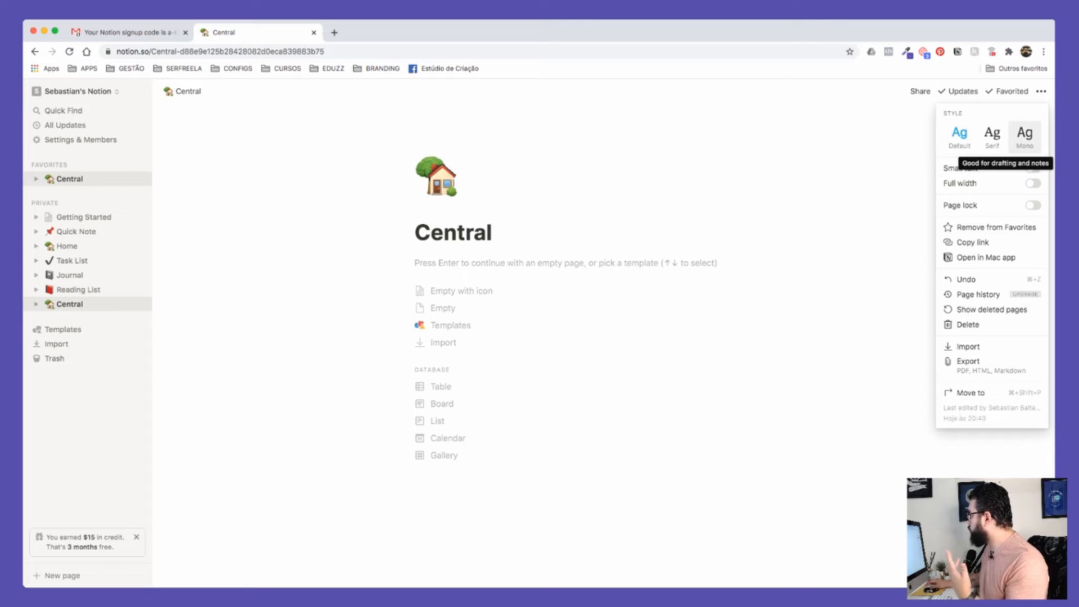
Step: Turn on Small text and Full width for the Central page
click(1034, 168)
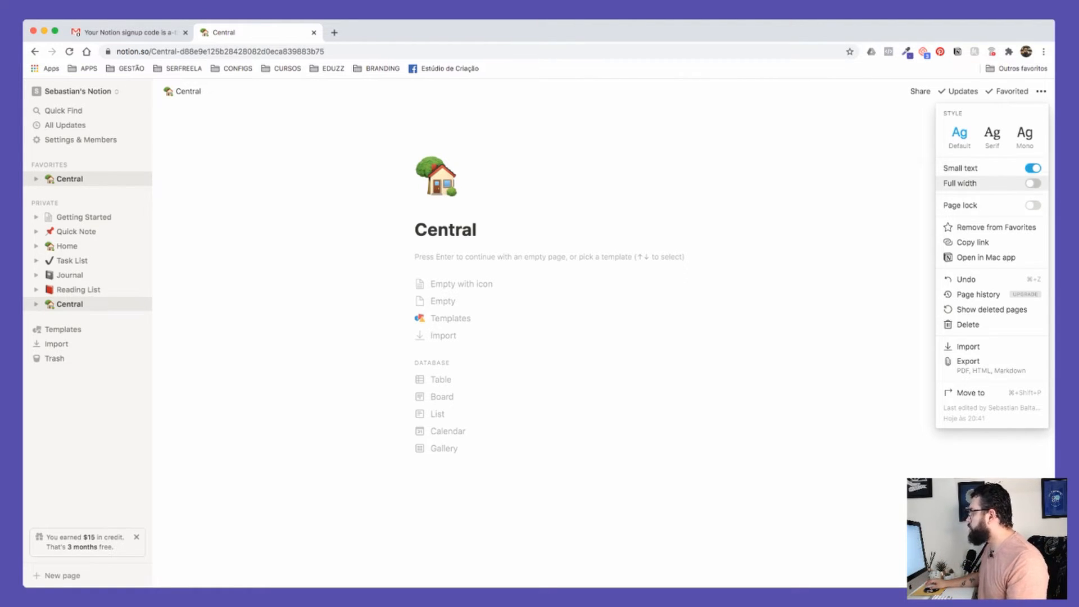
click(1033, 183)
key(Escape)
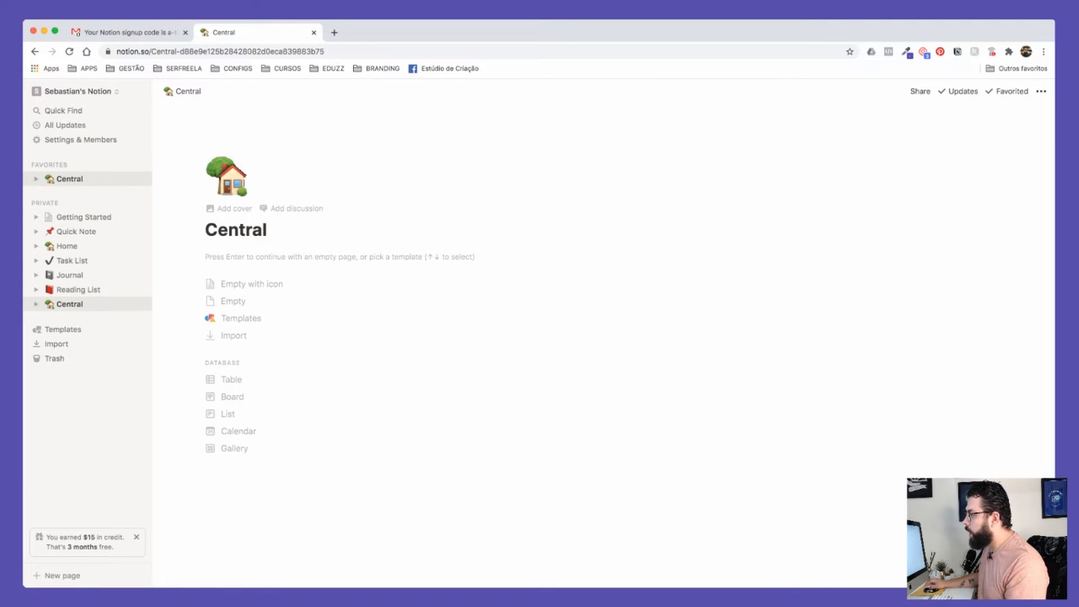
Step: Select and deselect the Central title, then bring up the page's cover choices
double_click(228, 230)
click(268, 230)
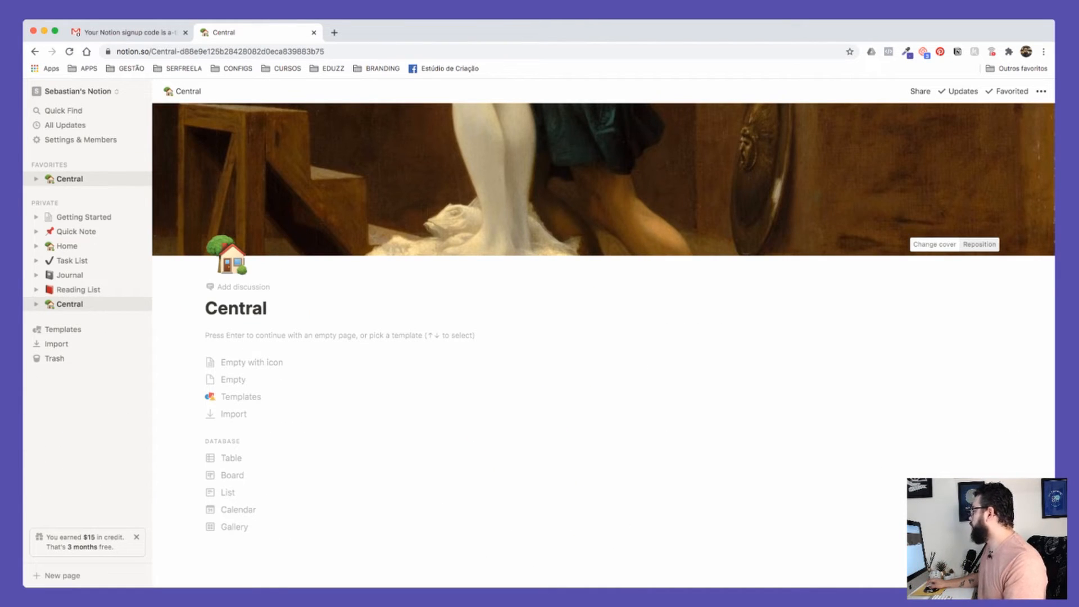
click(935, 245)
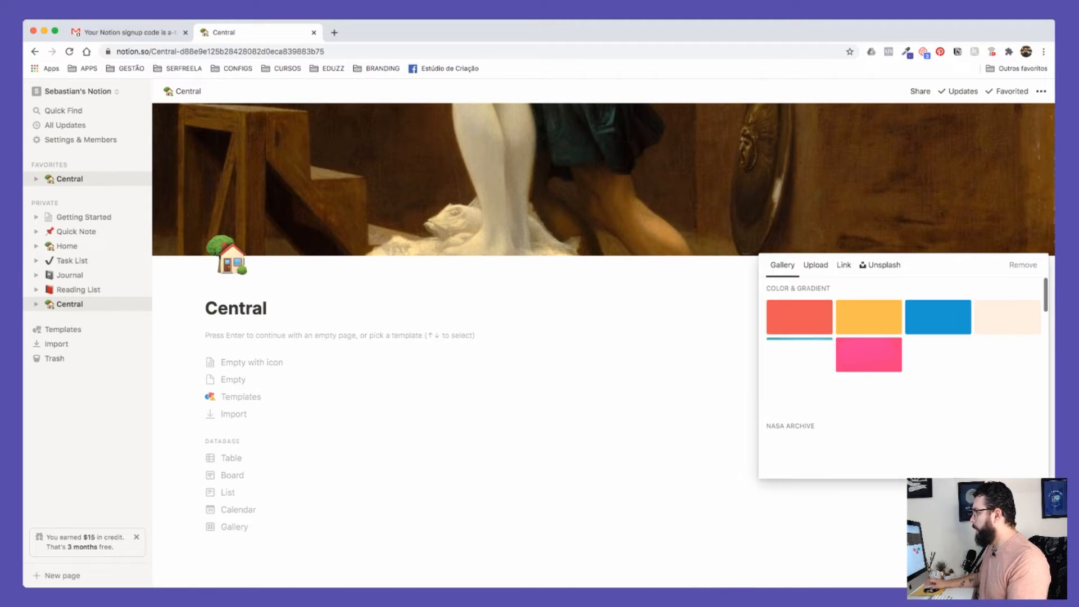
click(866, 214)
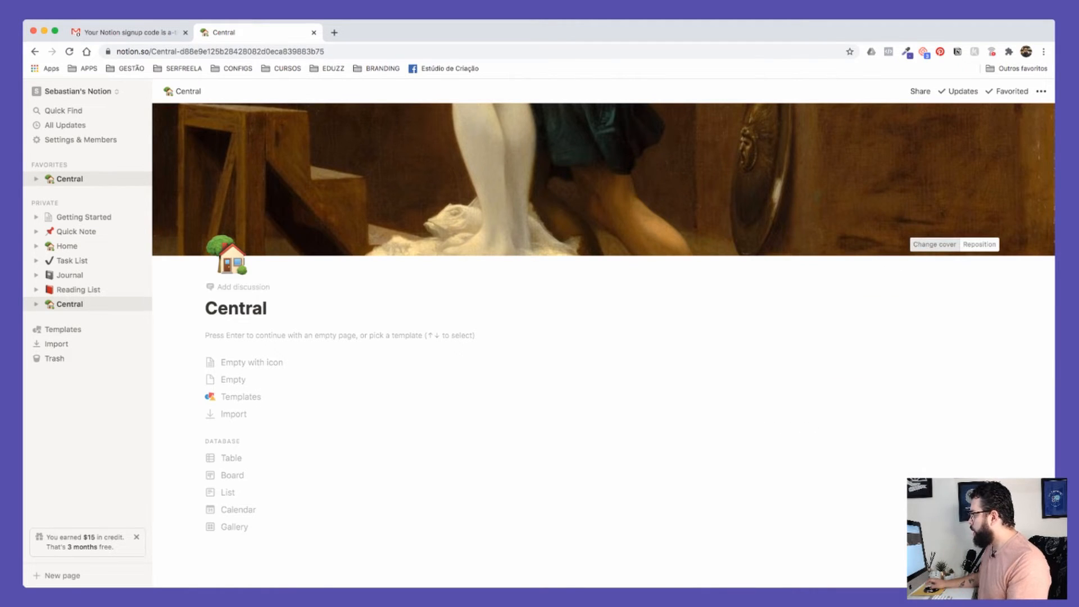
click(935, 244)
mouse_move(935, 244)
scroll(935, 244, up, 5)
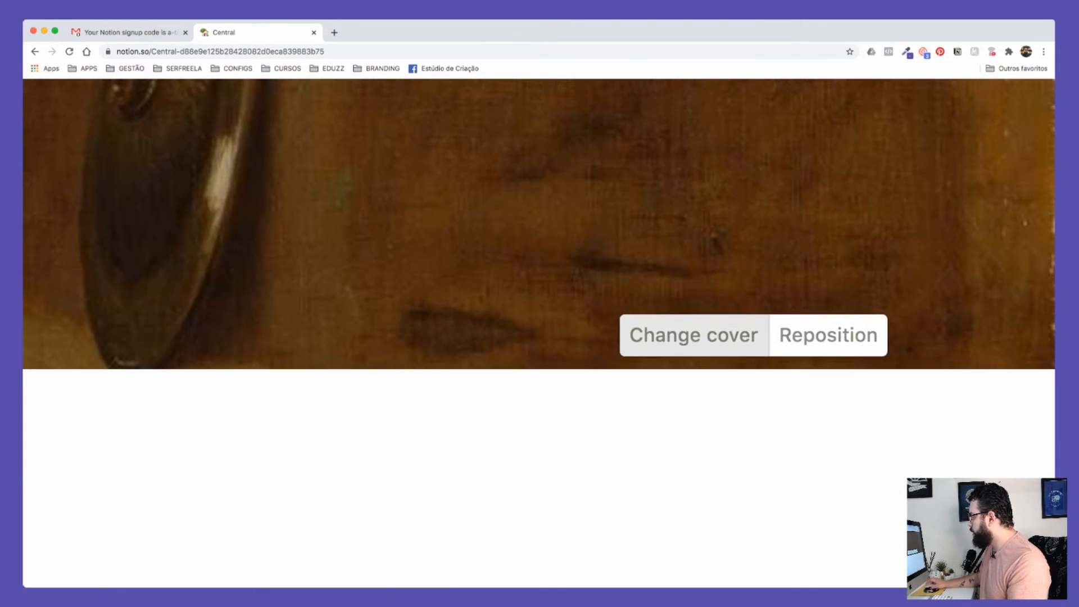
Step: Browse the Unsplash, Upload and Link cover tabs, then apply the purple gradient from Gallery
click(694, 335)
scroll(694, 304, down, 3)
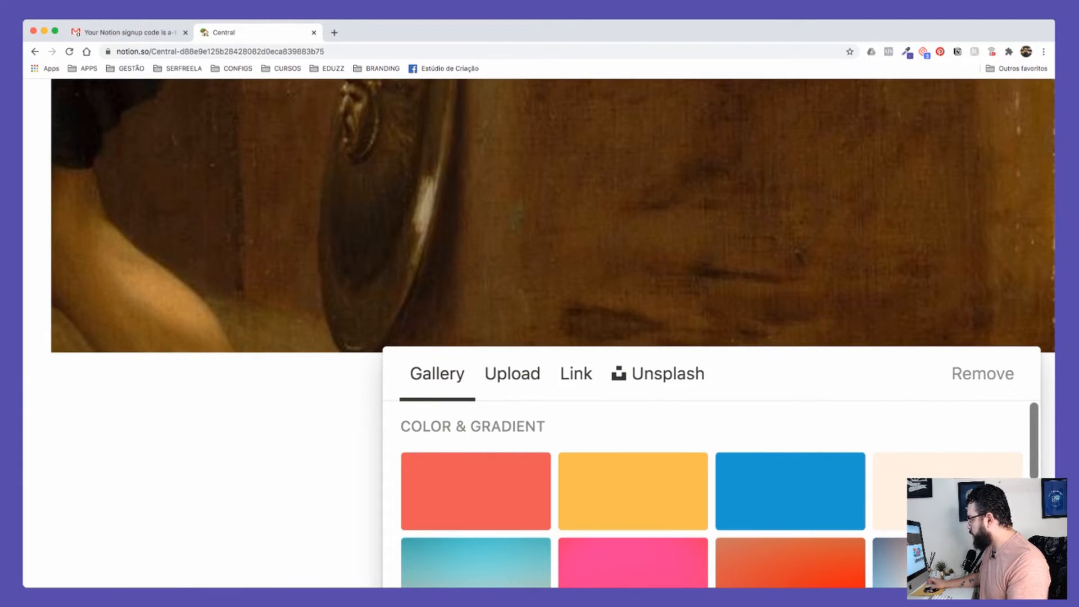
scroll(694, 303, down, 3)
click(880, 265)
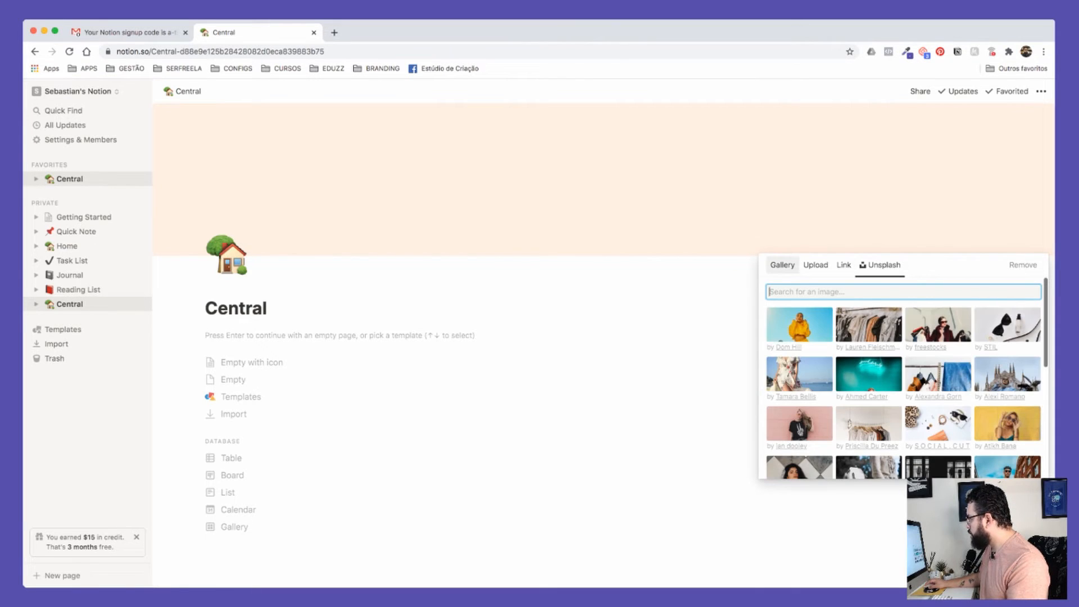
click(816, 264)
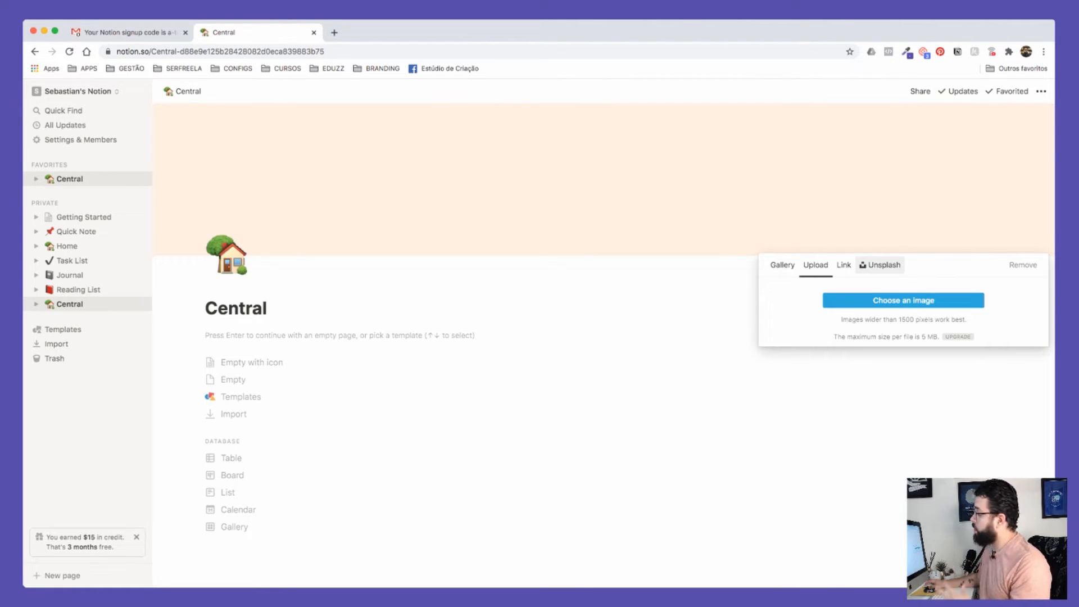
click(844, 265)
click(782, 265)
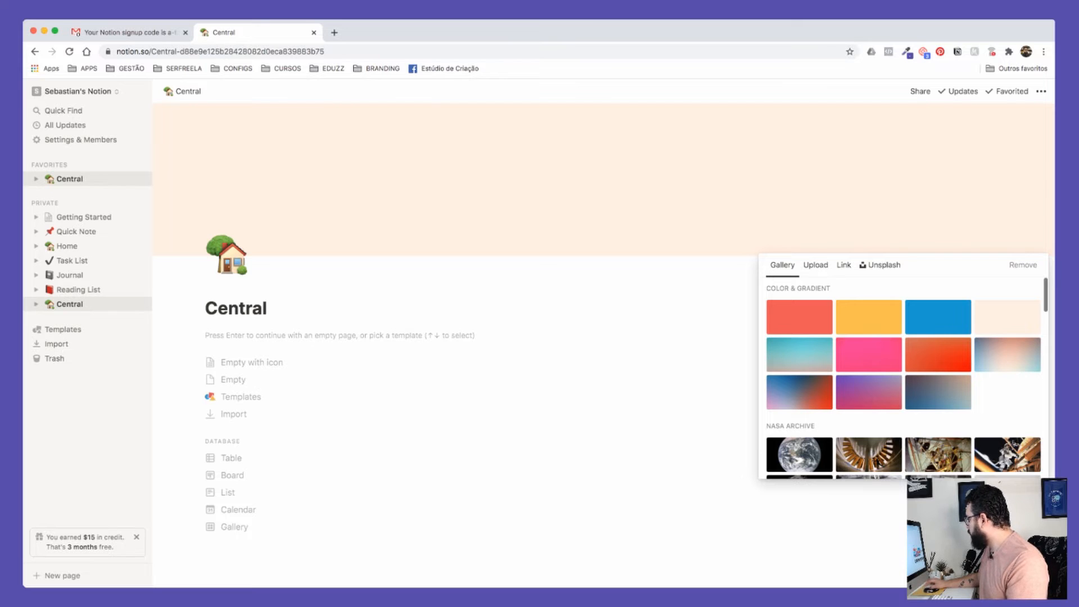
click(869, 393)
key(Escape)
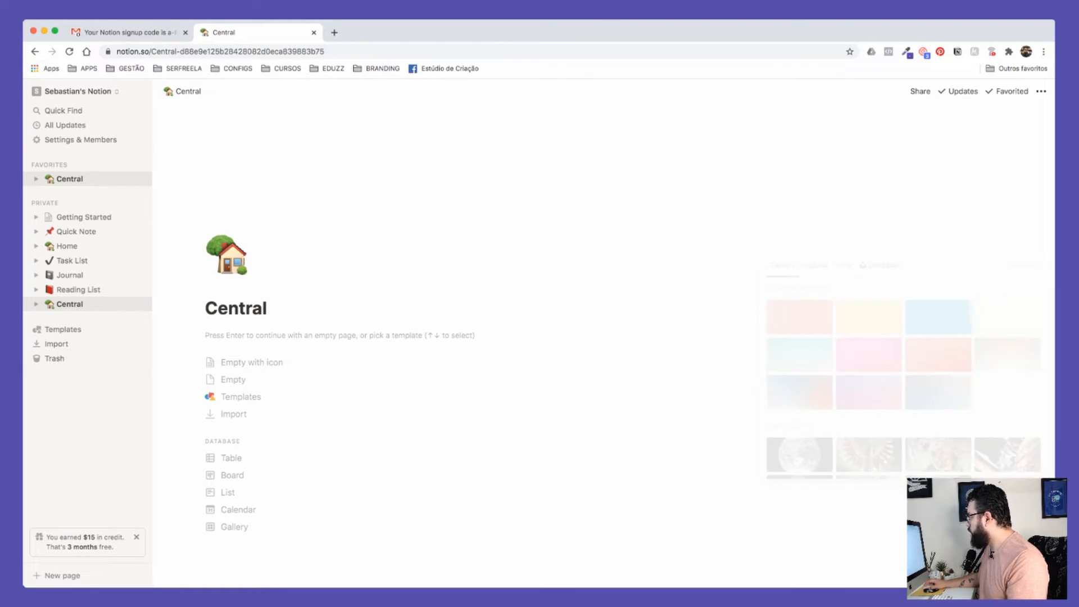
scroll(604, 321, down, 3)
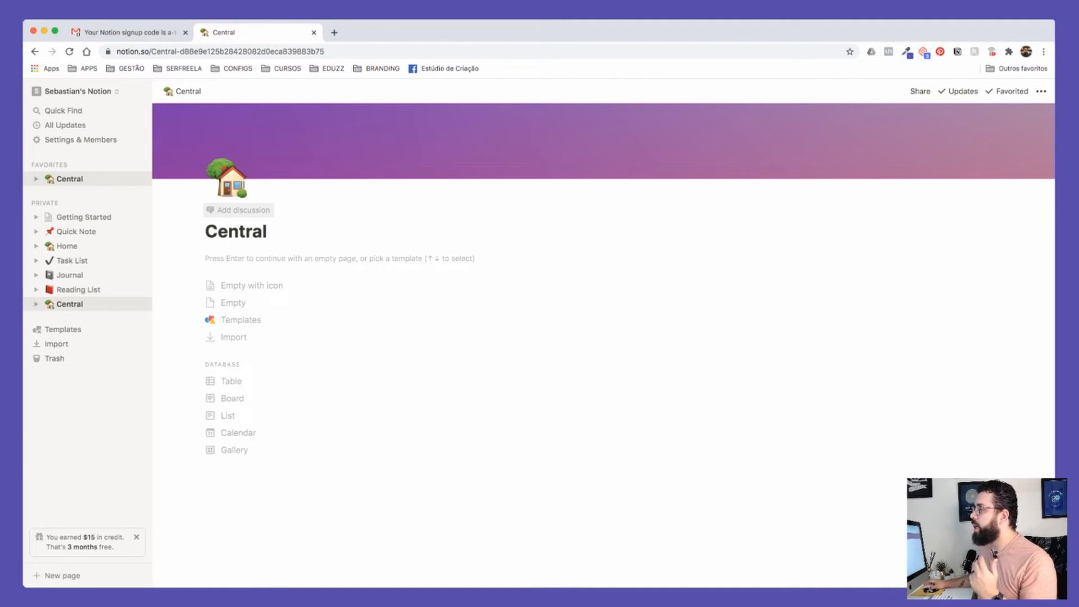
click(538, 335)
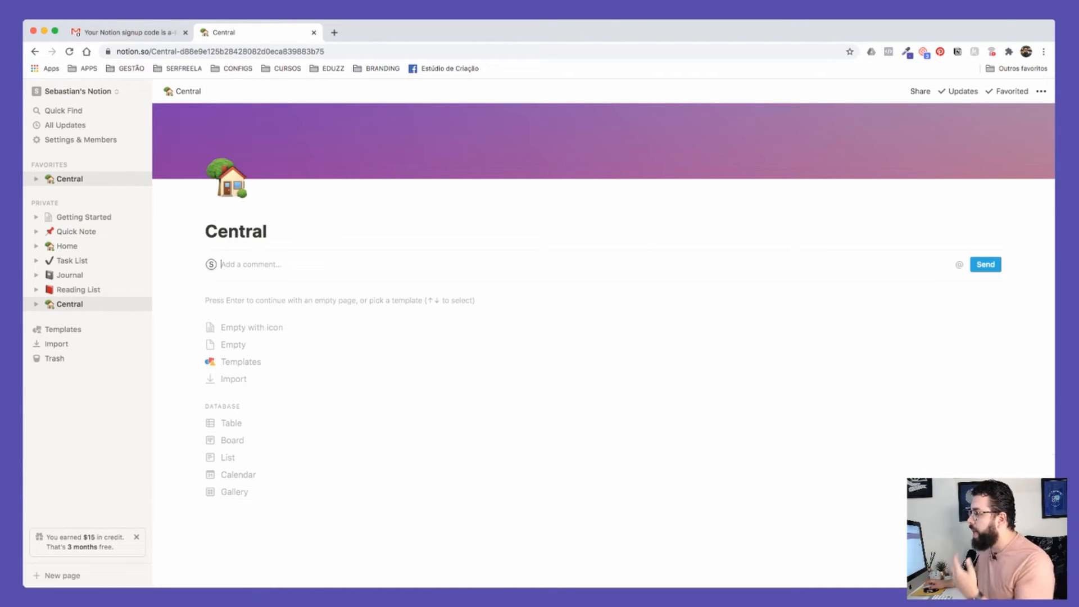
text(Comentara)
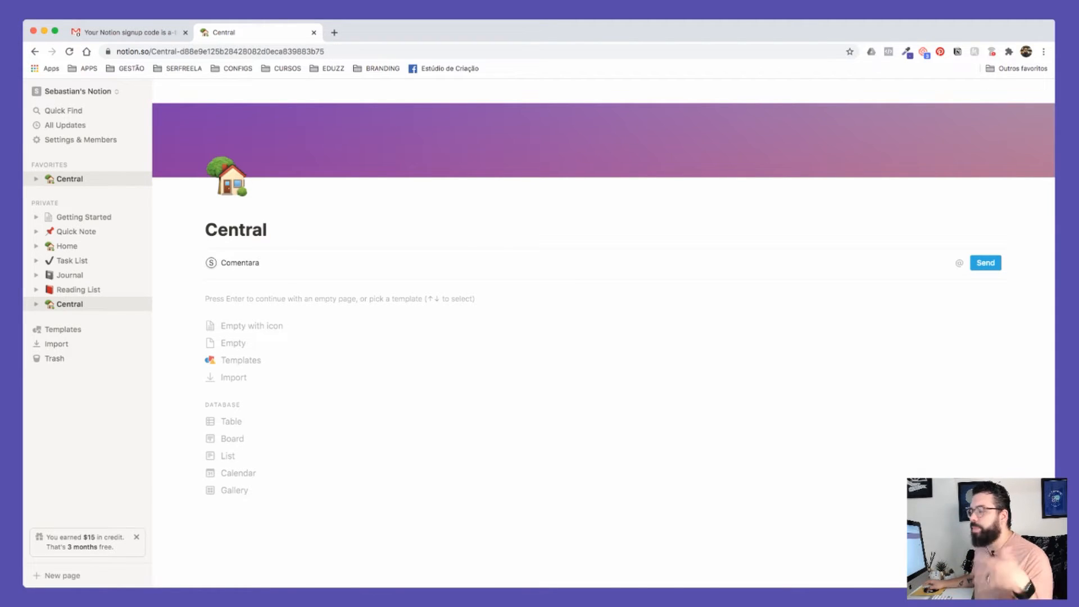
key(Return)
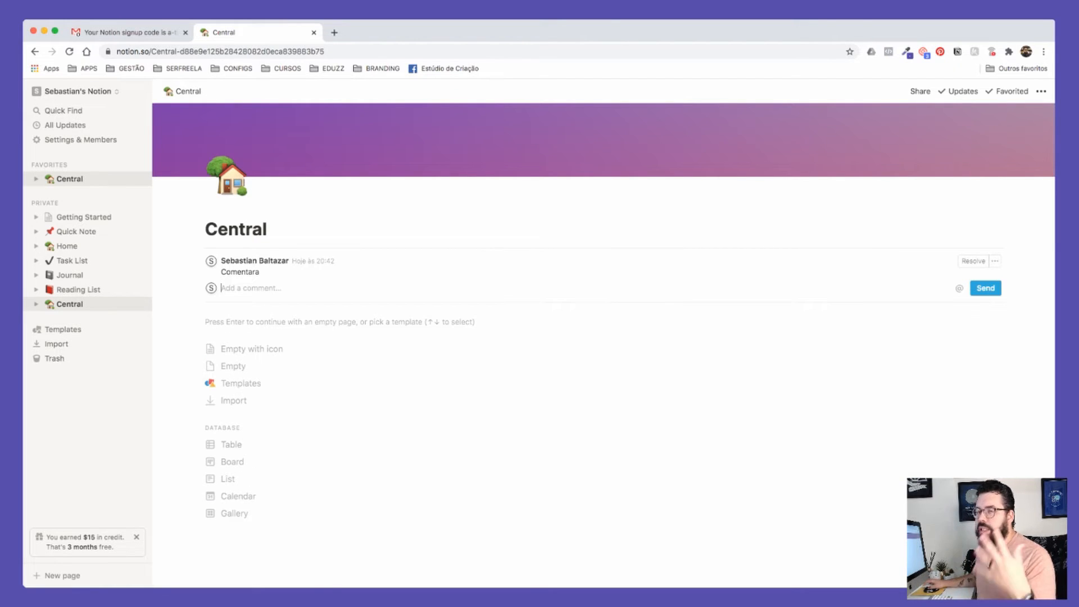
click(973, 261)
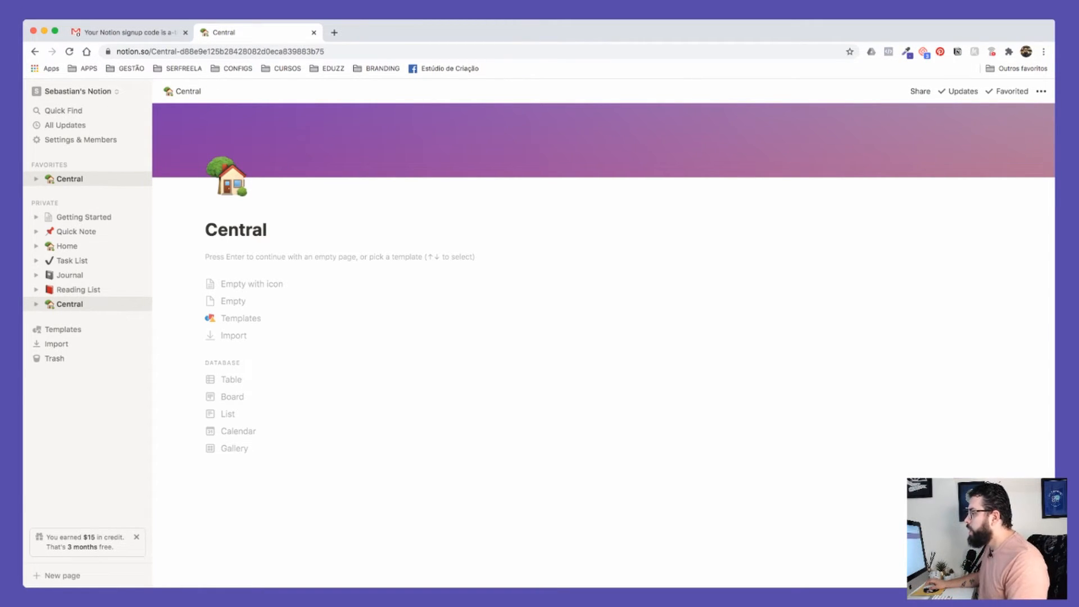
Step: Start an empty page body and type 'Projetos' as its first line
key(Return)
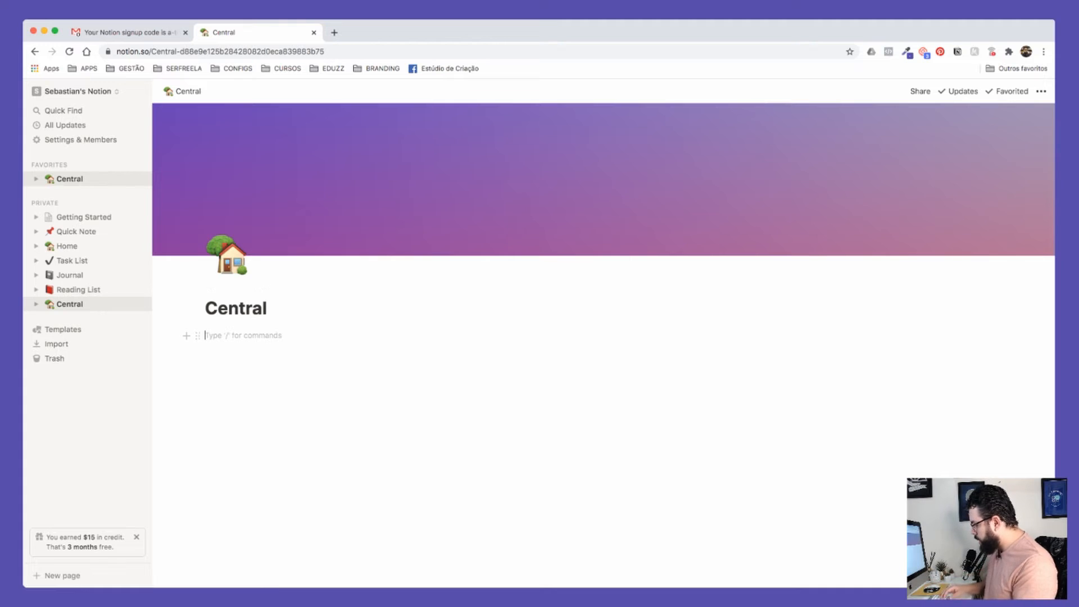
text(Prk)
key(BackSpace)
key(BackSpace)
key(BackSpace)
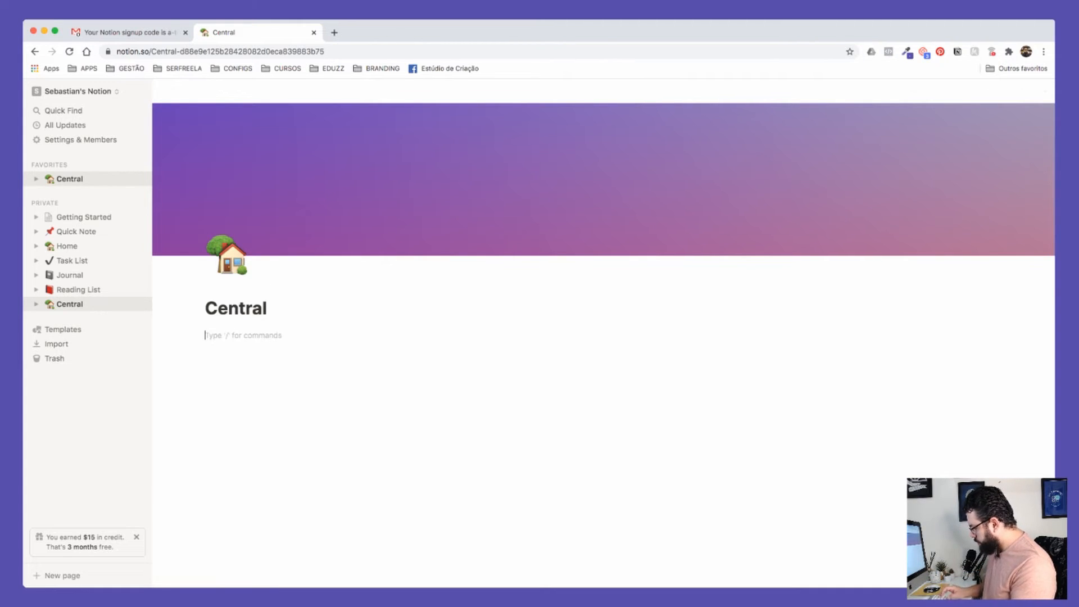
text(Projeto)
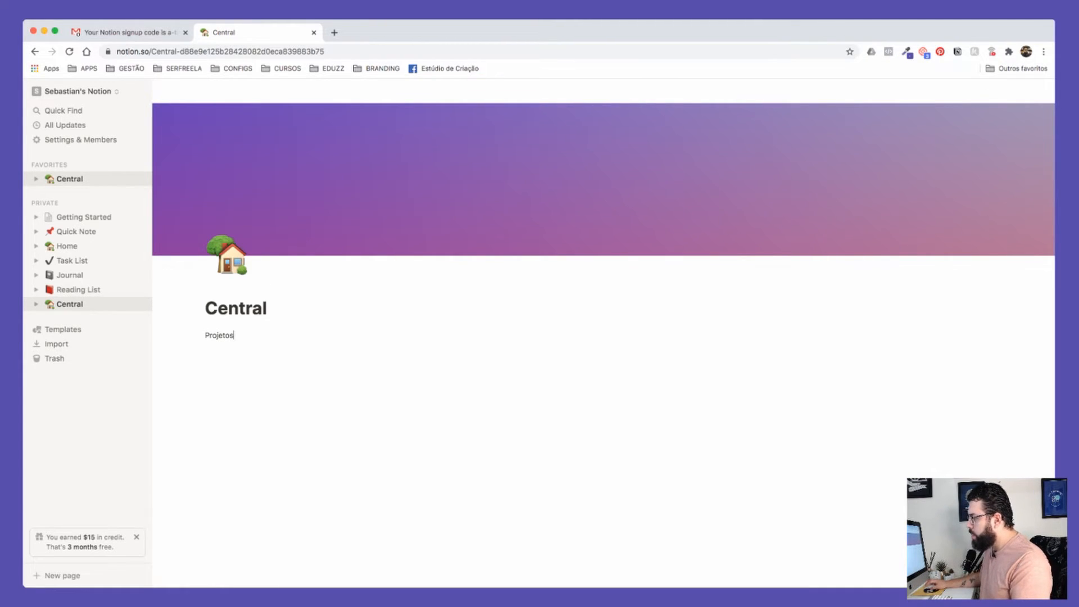
text(s)
key(Return)
Step: Turn the Projetos block into a Heading 1 through its block menu
click(197, 335)
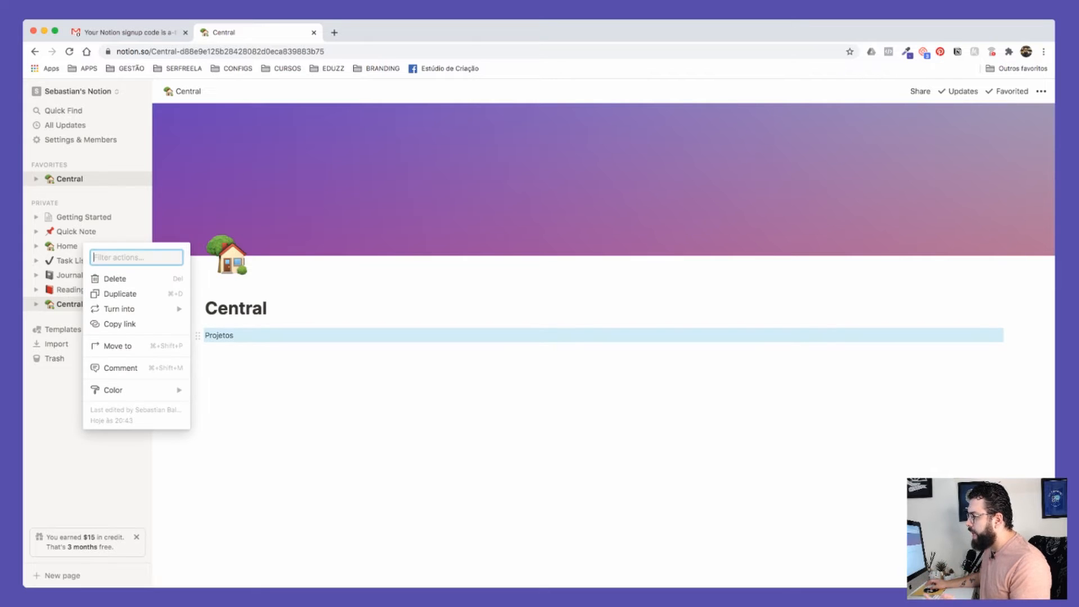
mouse_move(135, 309)
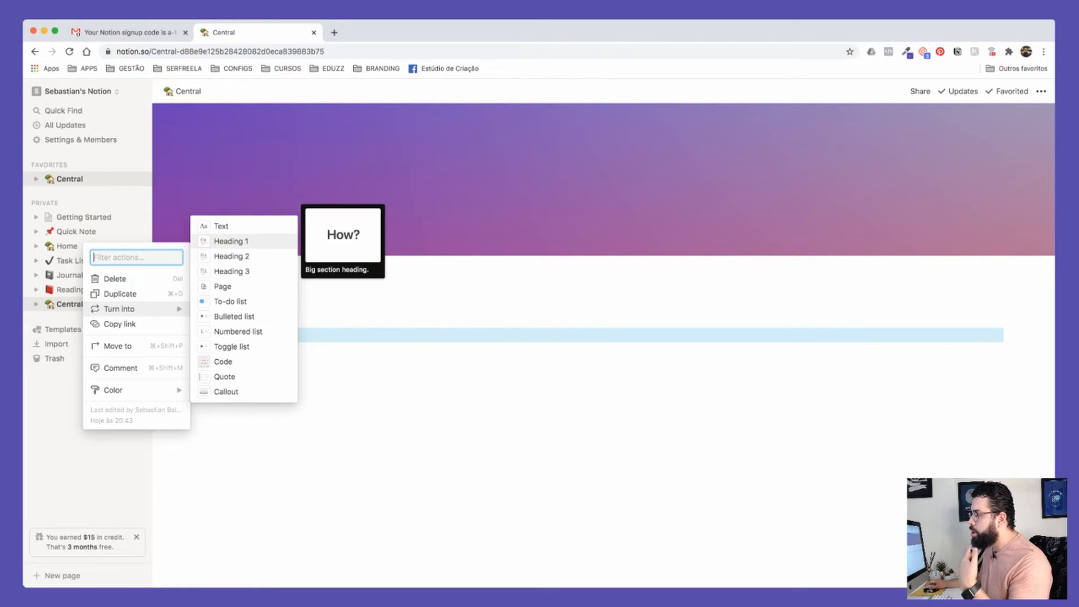
key(Escape)
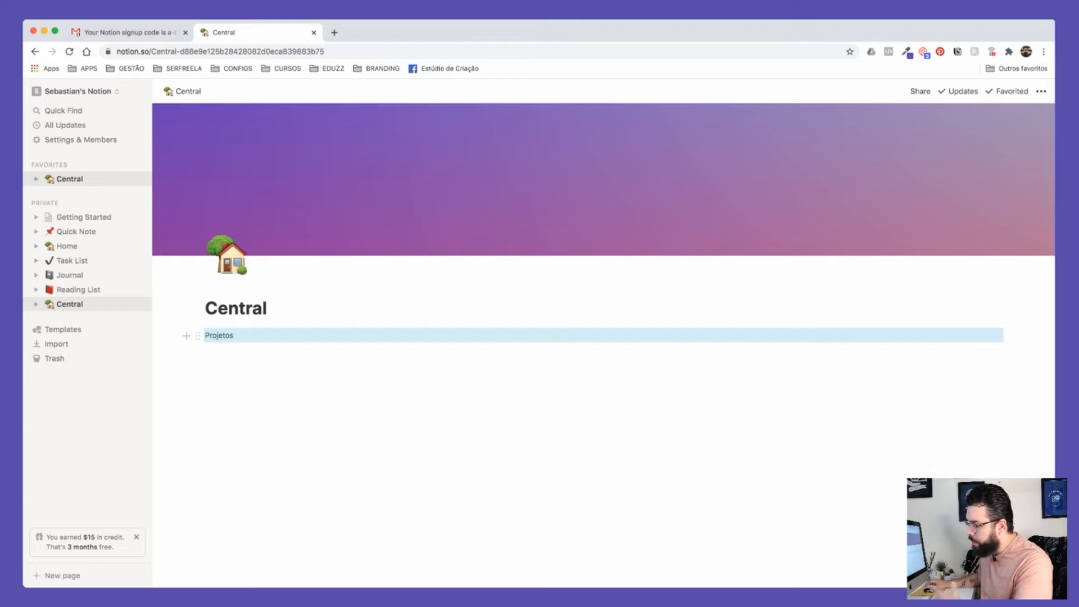
click(198, 336)
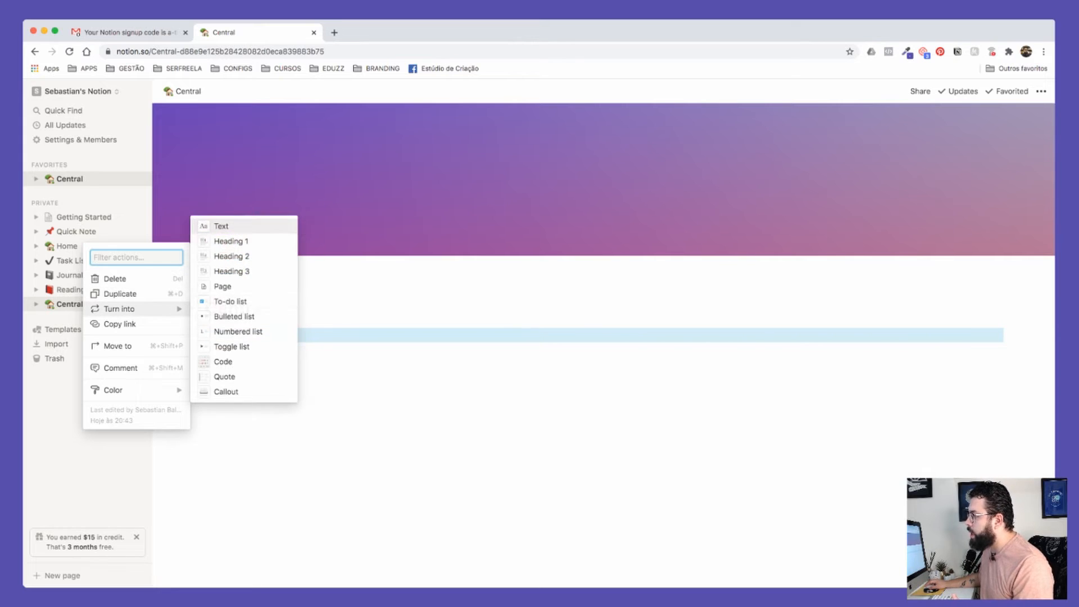
click(232, 242)
click(216, 360)
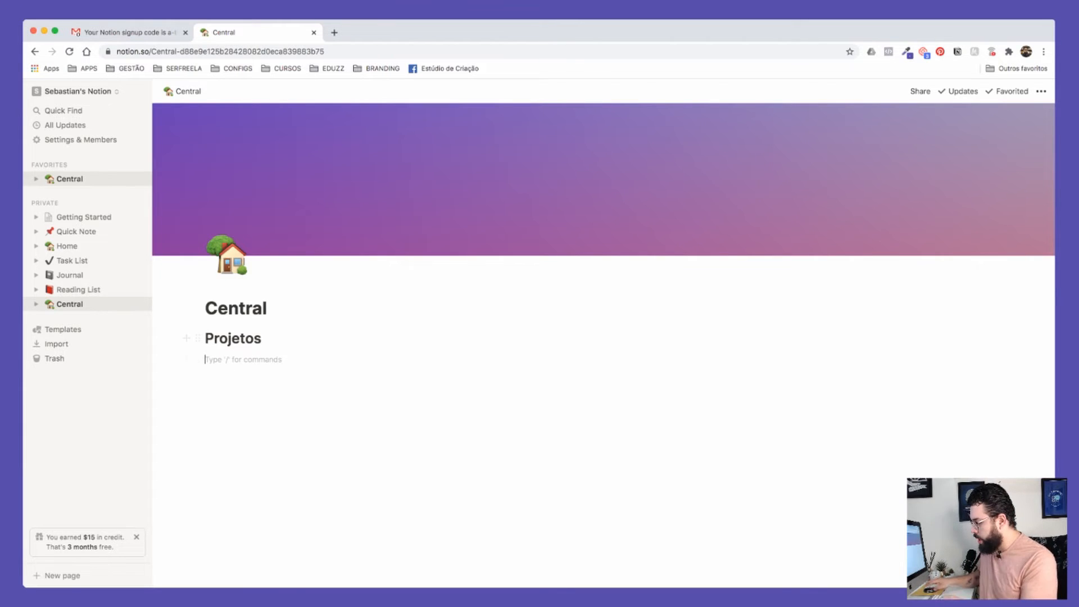
text(TEXTESTETSETSE)
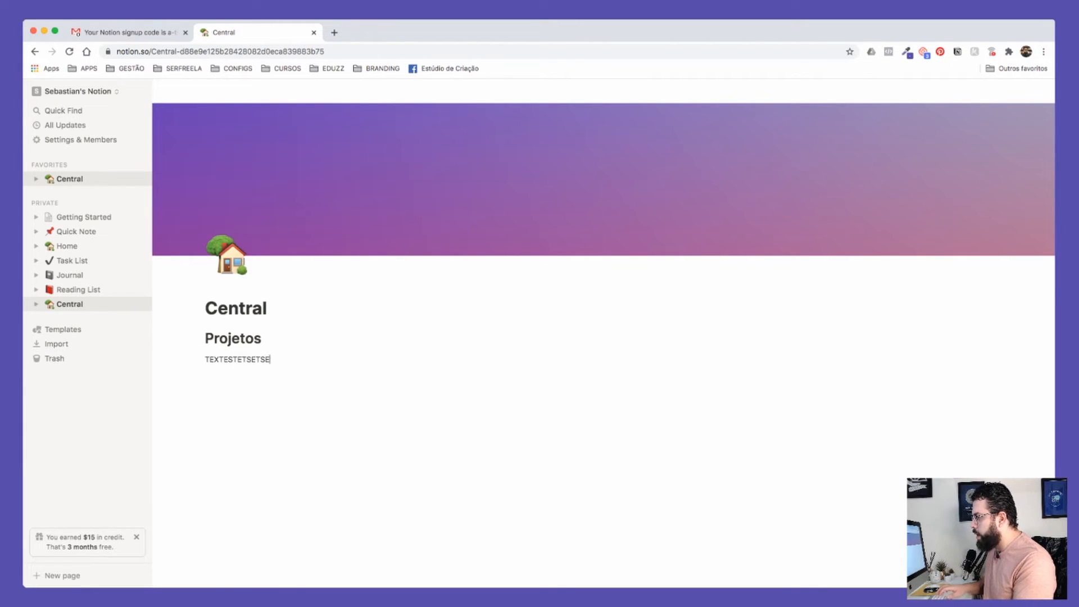
key(Return)
text(TESTESTETS)
key(Return)
text(TESTETSET)
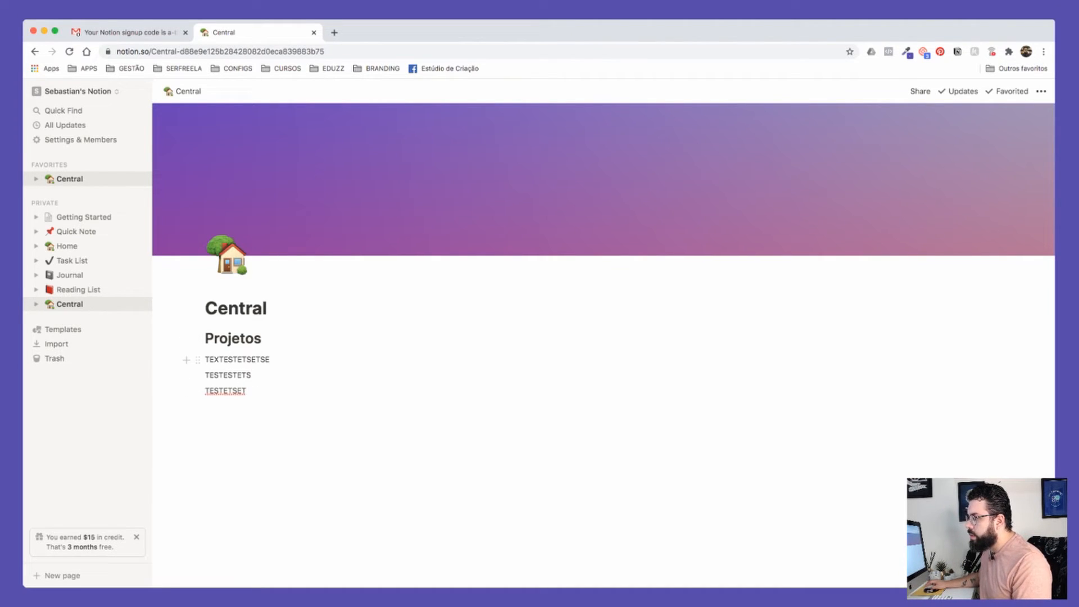
drag(198, 375, 198, 409)
drag(198, 359, 198, 382)
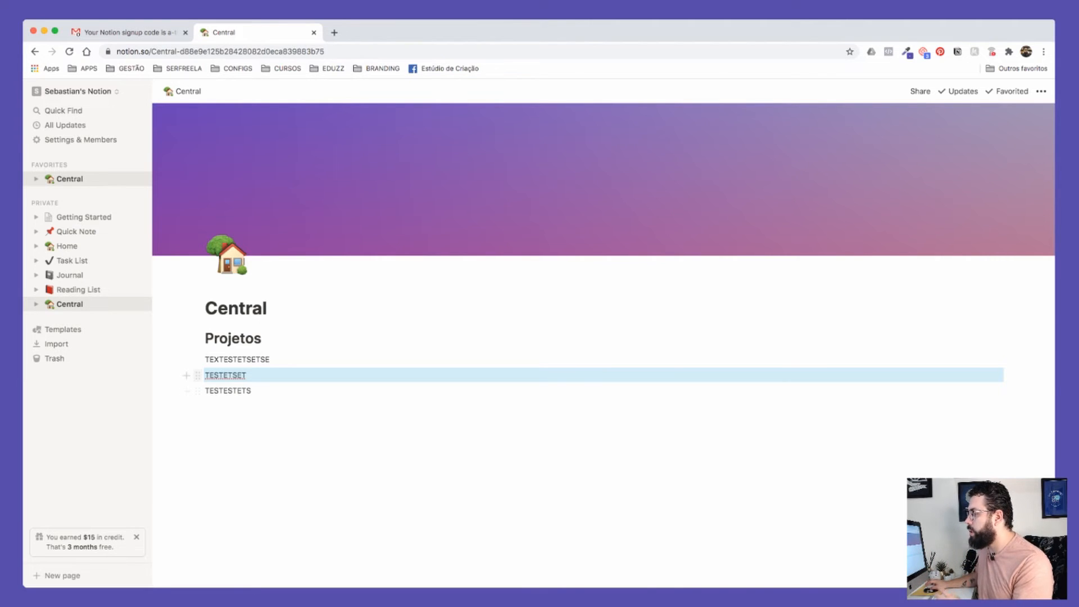
double_click(237, 360)
shift+click(228, 391)
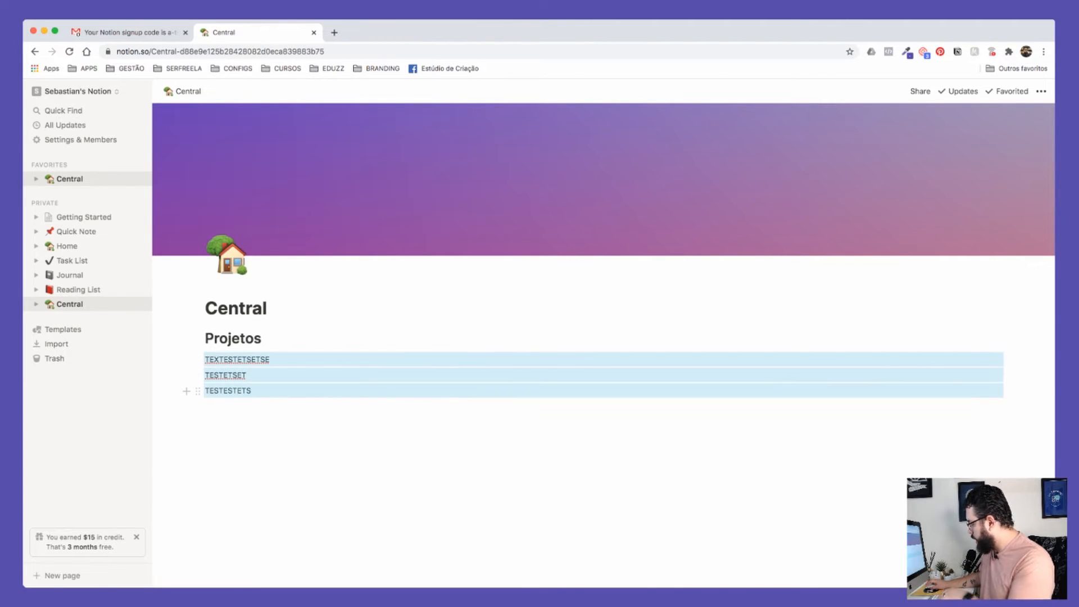
key(BackSpace)
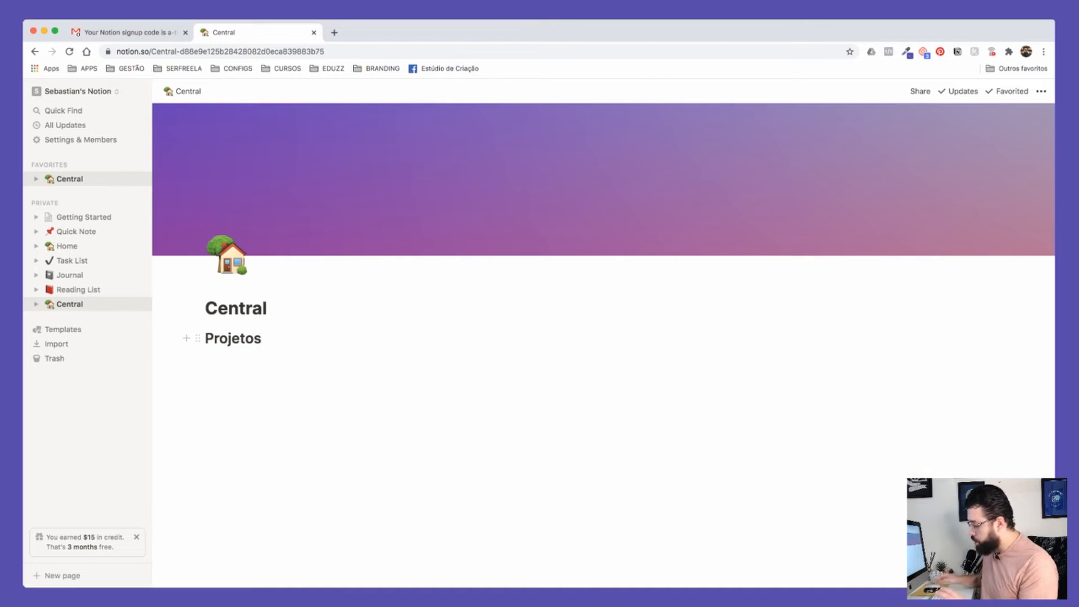
key(Return)
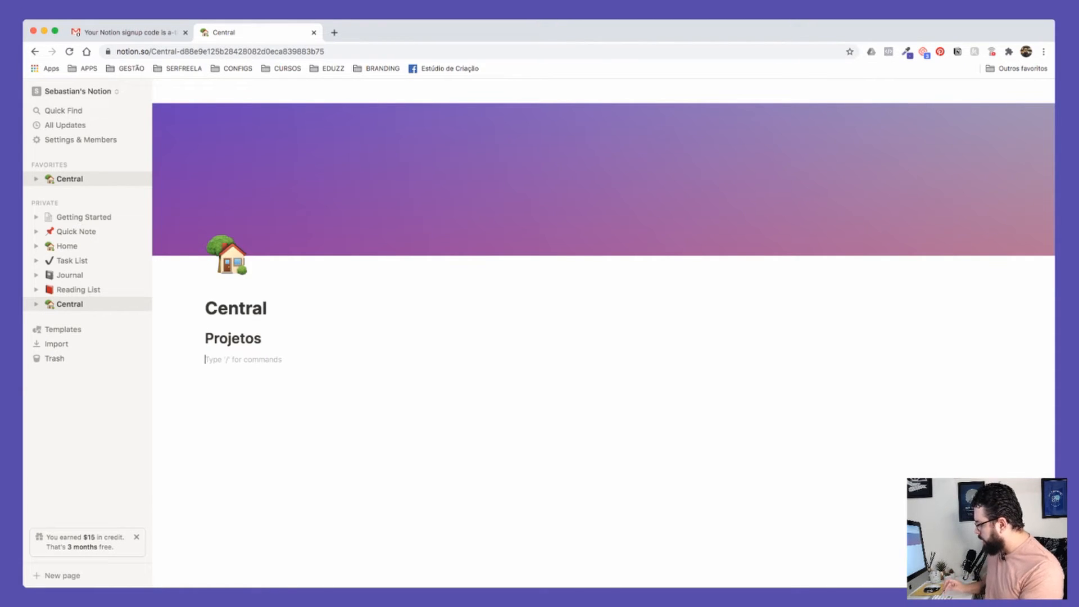
Step: Create a 'Projeto XYZ' sub-page inside Central with an empty body
text(/)
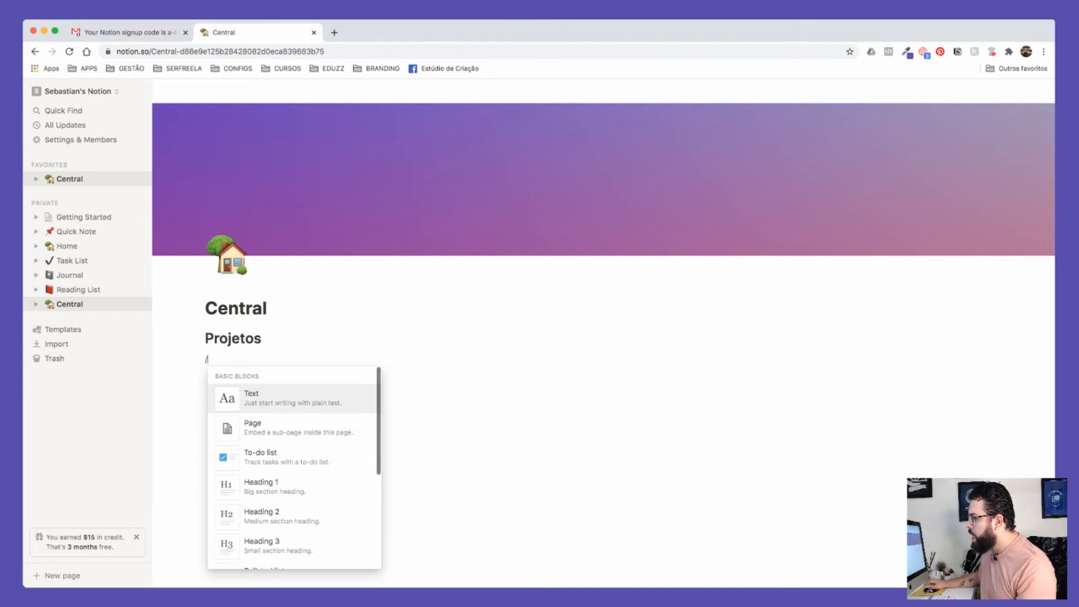
key(Down)
key(Return)
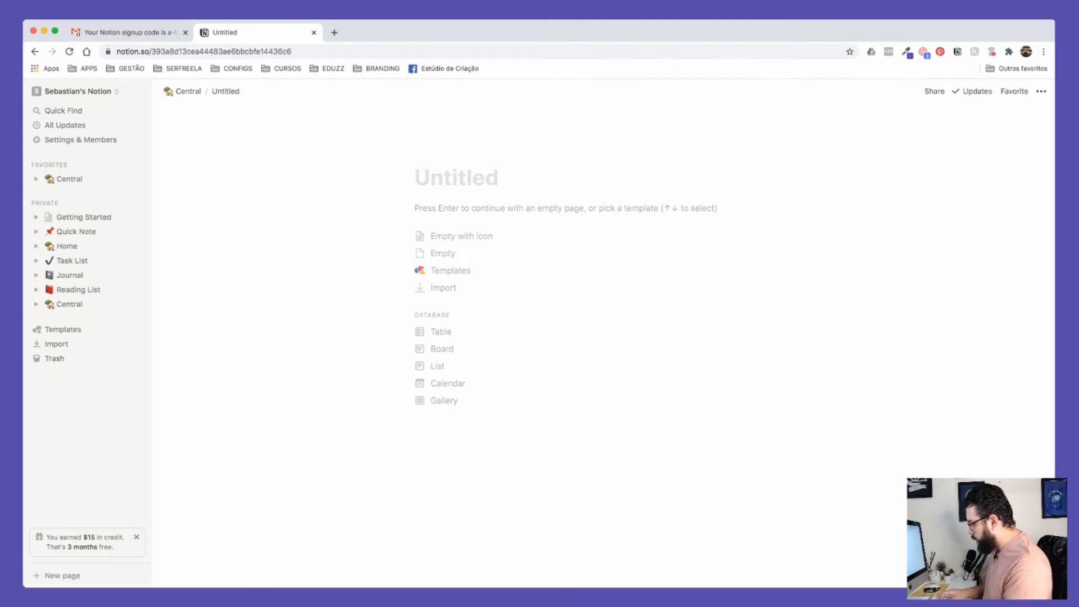
text(Projeto XYZ)
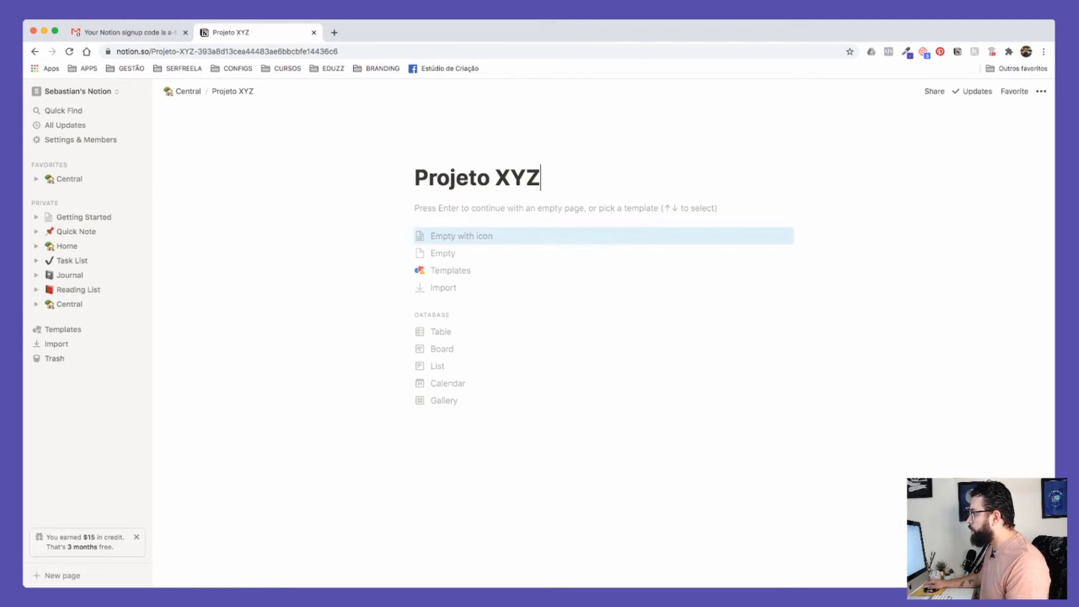
key(Return)
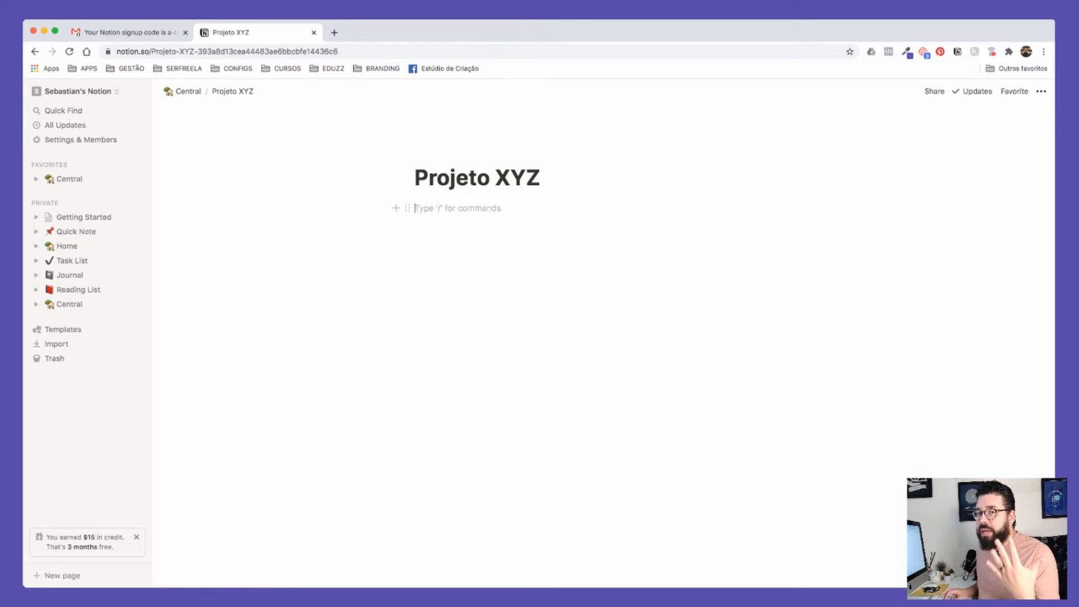
Step: Insert an inline board titled 'Tarefas do Projeto XYZ'
text(/)
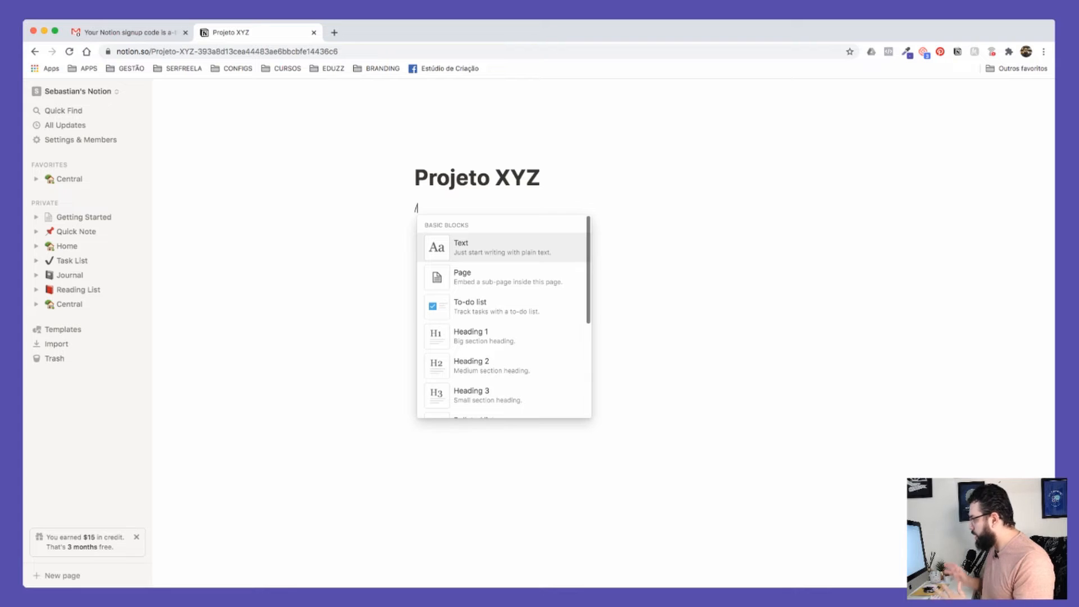
key(Down)
key(Down)
key(Down)
key(Down)
key(Down)
key(Down)
key(Down)
key(Down)
key(Down)
key(Down)
key(Down)
key(Down)
key(Down)
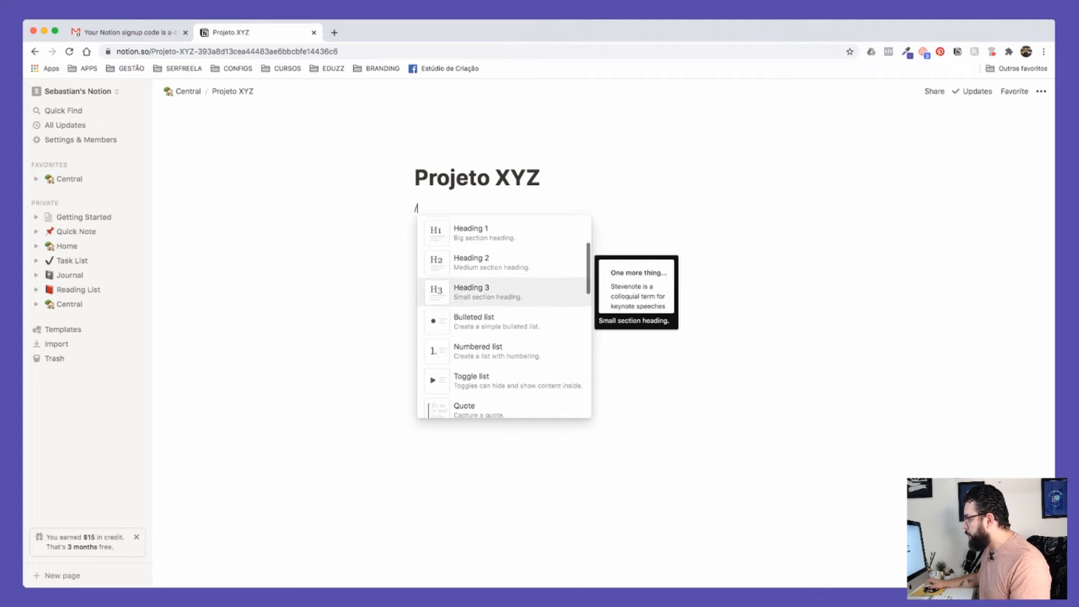
key(Down)
key(Down)
key(Down)
key(Down)
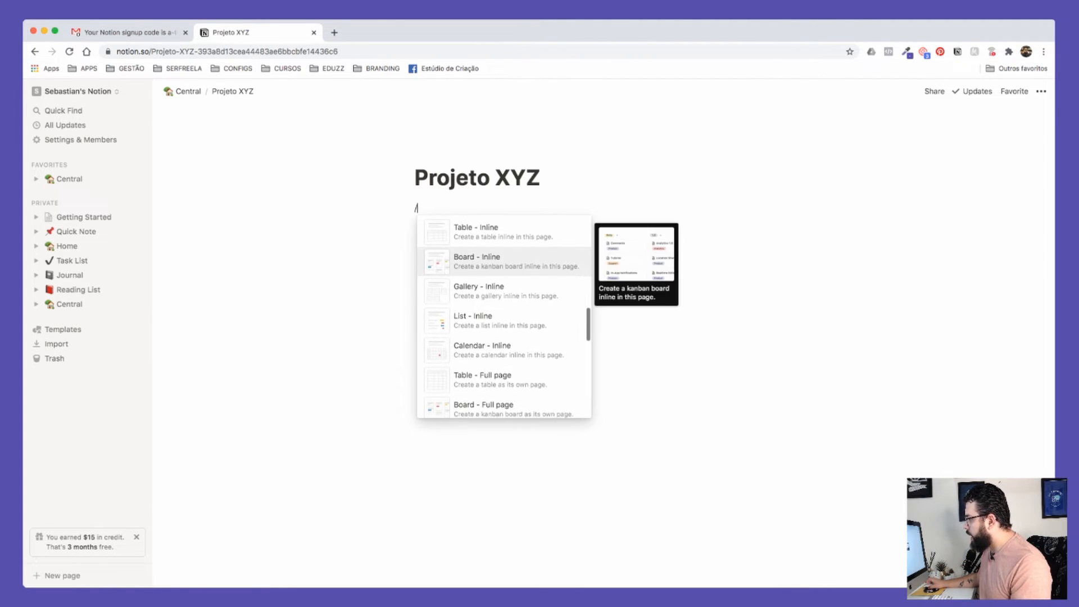
key(Up)
key(Down)
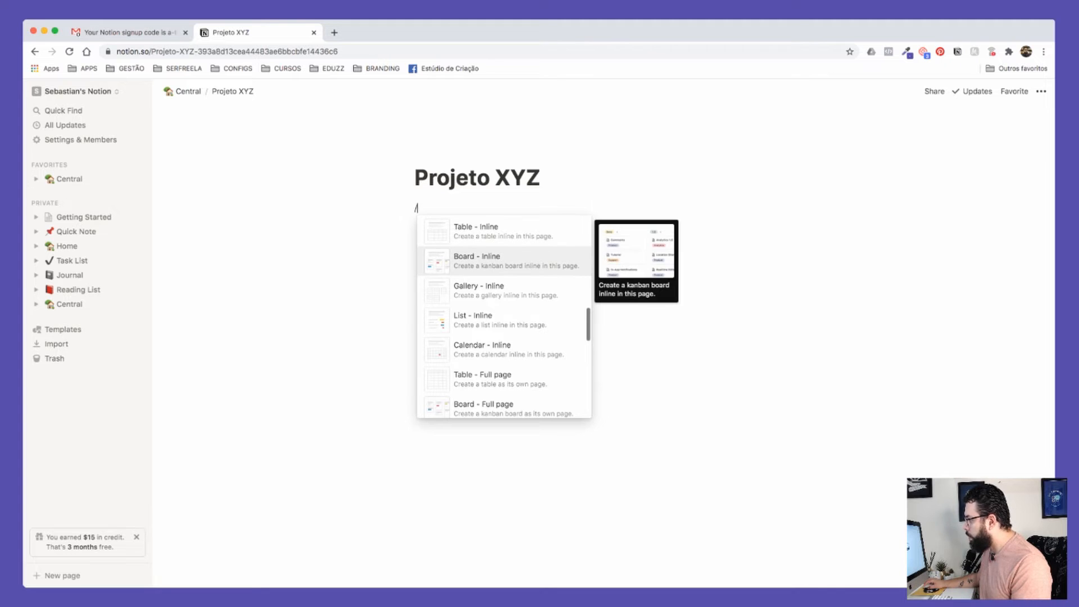
key(Return)
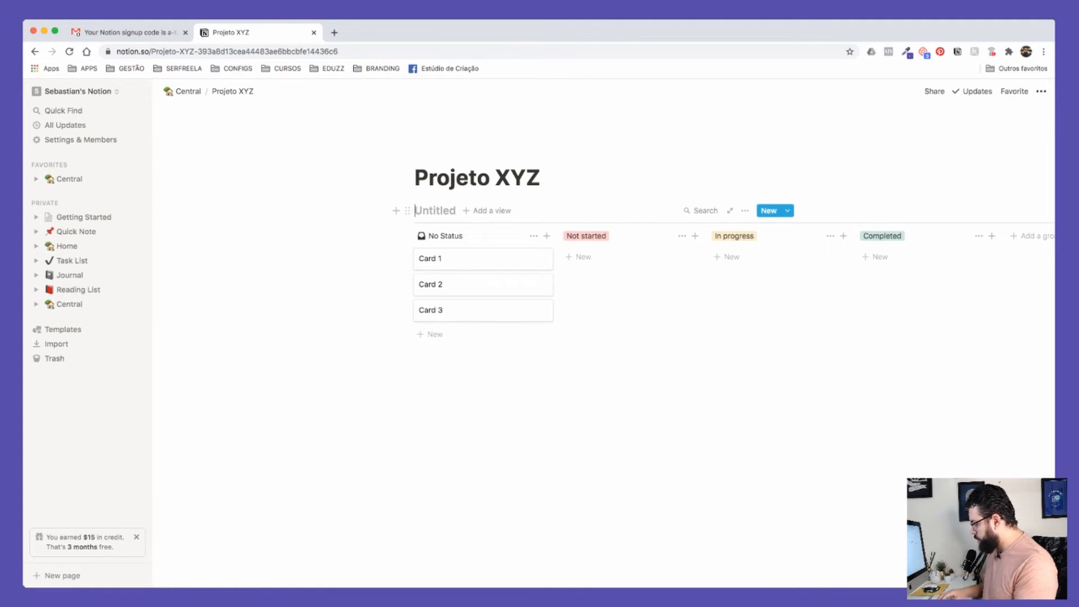
text(Tarefas do Prj)
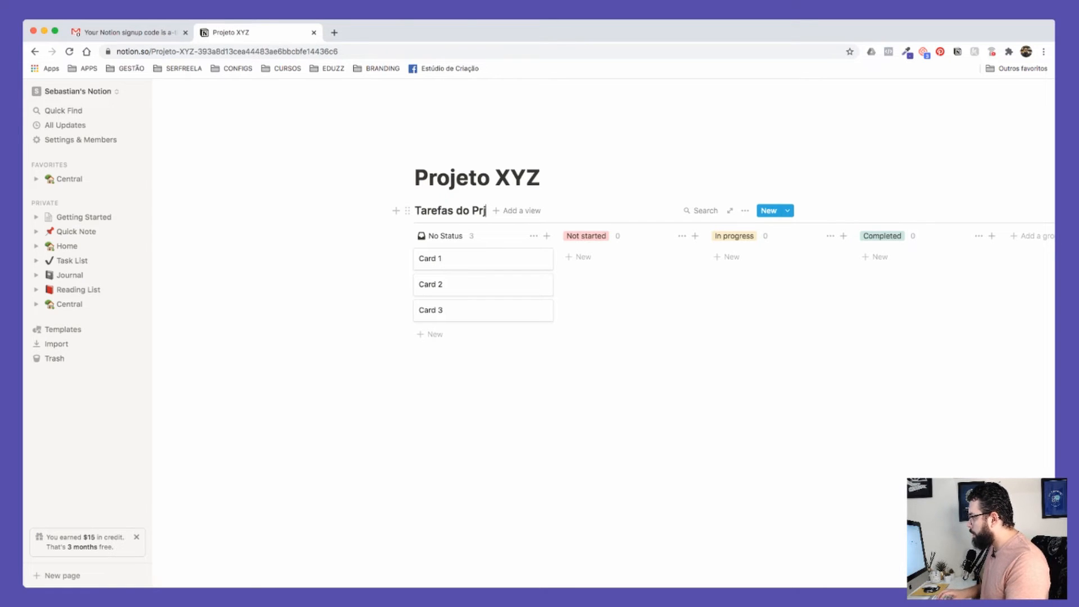
key(BackSpace)
text(ojeto)
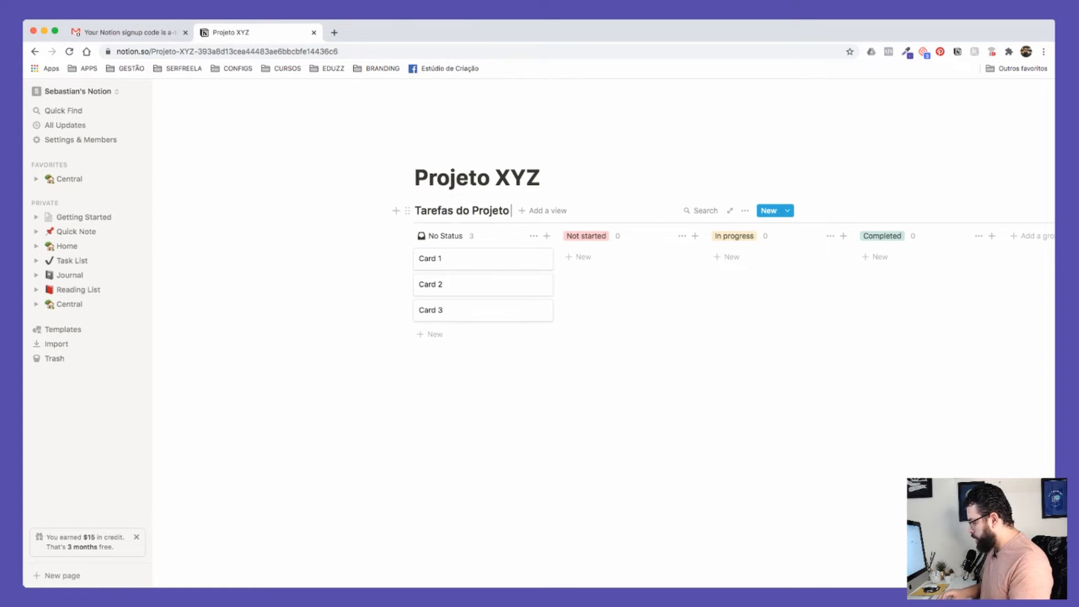
text( XYZ)
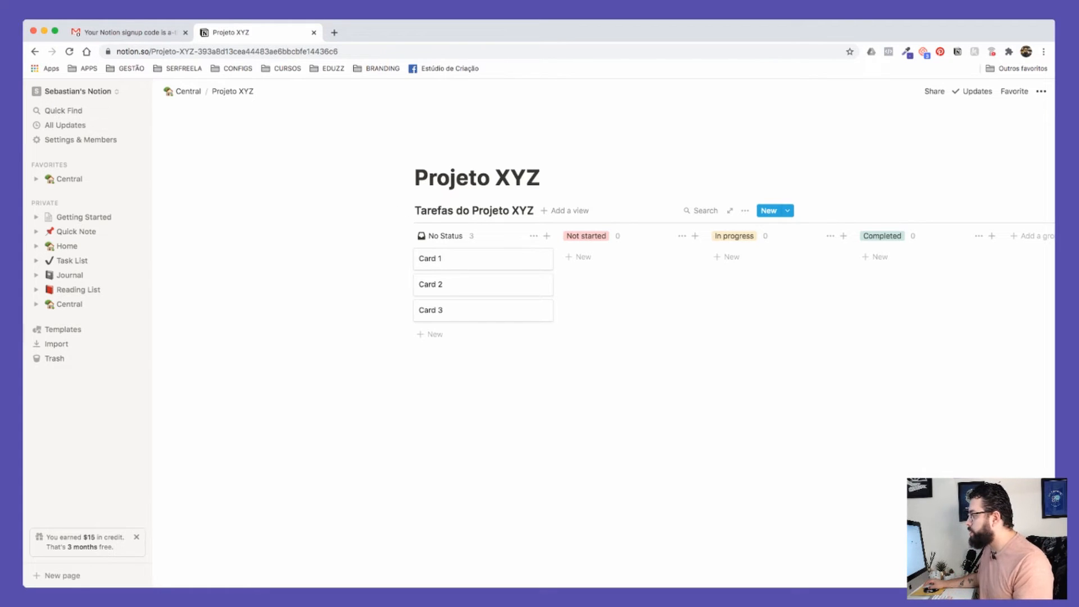
click(483, 259)
Step: Drag Card 1 from No Status into Not started and select that group's label for renaming
key(Escape)
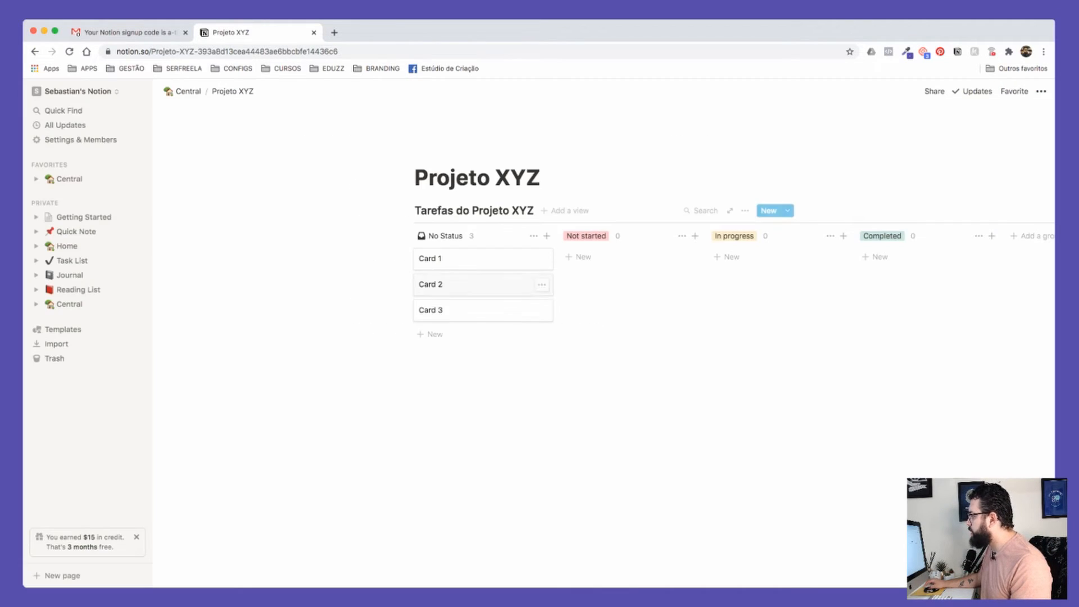
scroll(619, 281, right, 4)
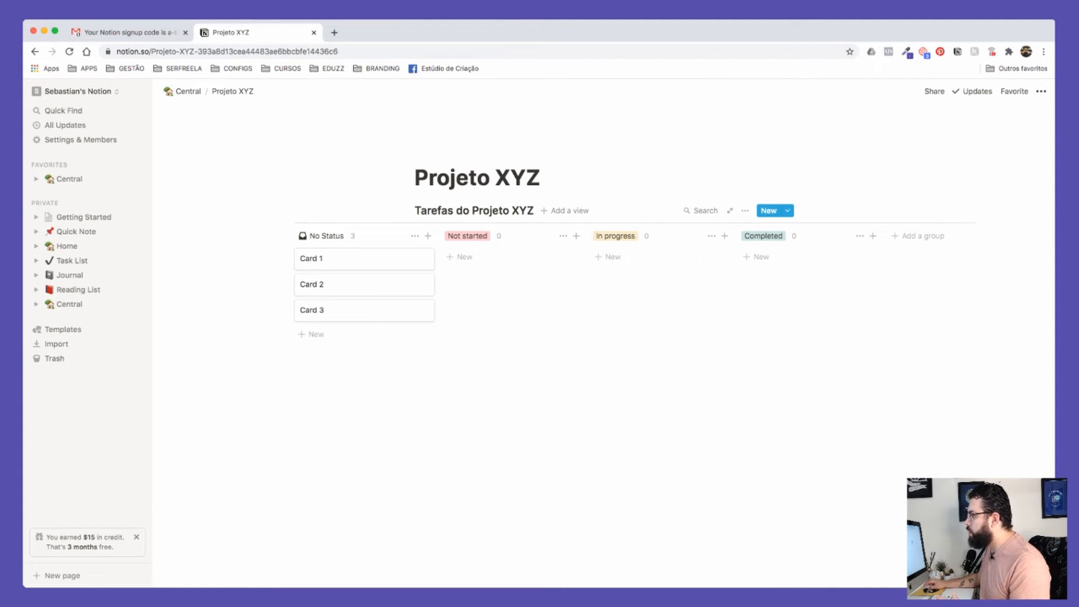
drag(337, 258, 484, 260)
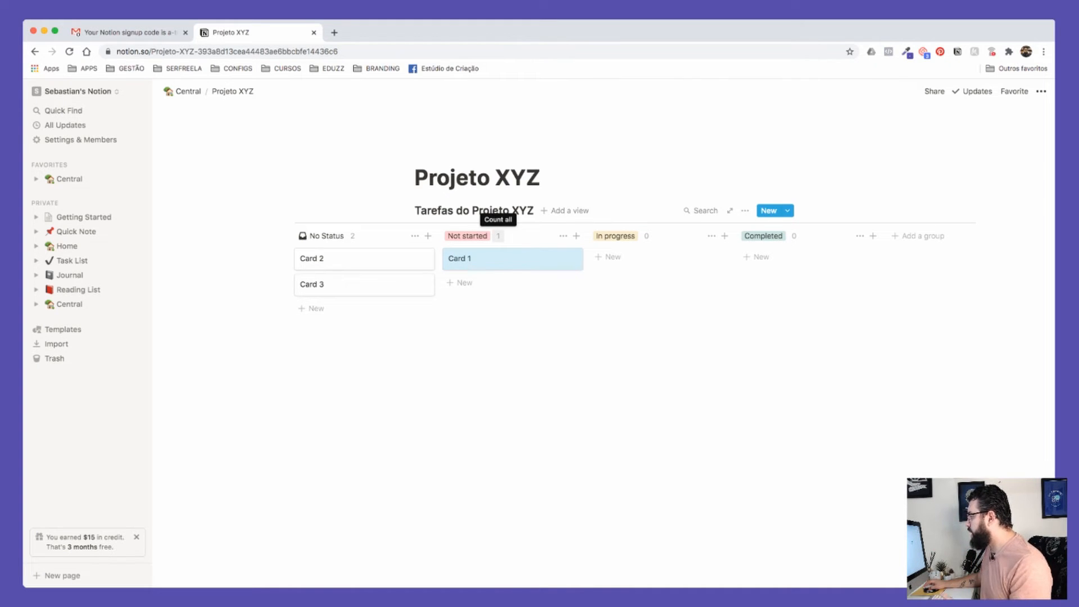
drag(494, 258, 471, 237)
click(470, 236)
Step: Rename the board's status groups to A fazer, Fazendo and Completo
key(super+a)
text(Inic)
key(super+a)
text(N)
text( fazer)
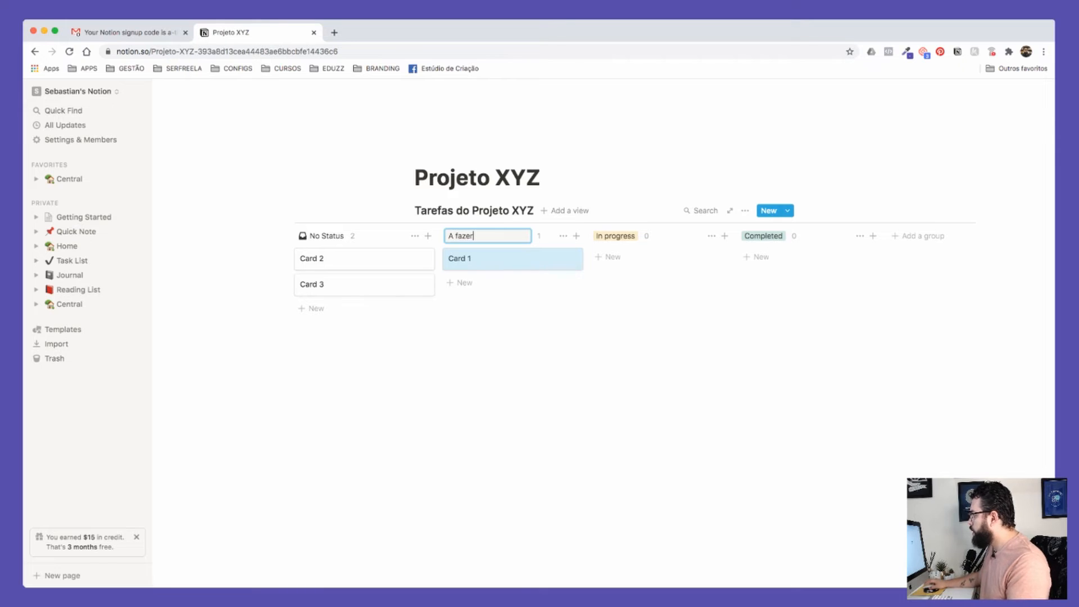
key(Tab)
text(Fazendo)
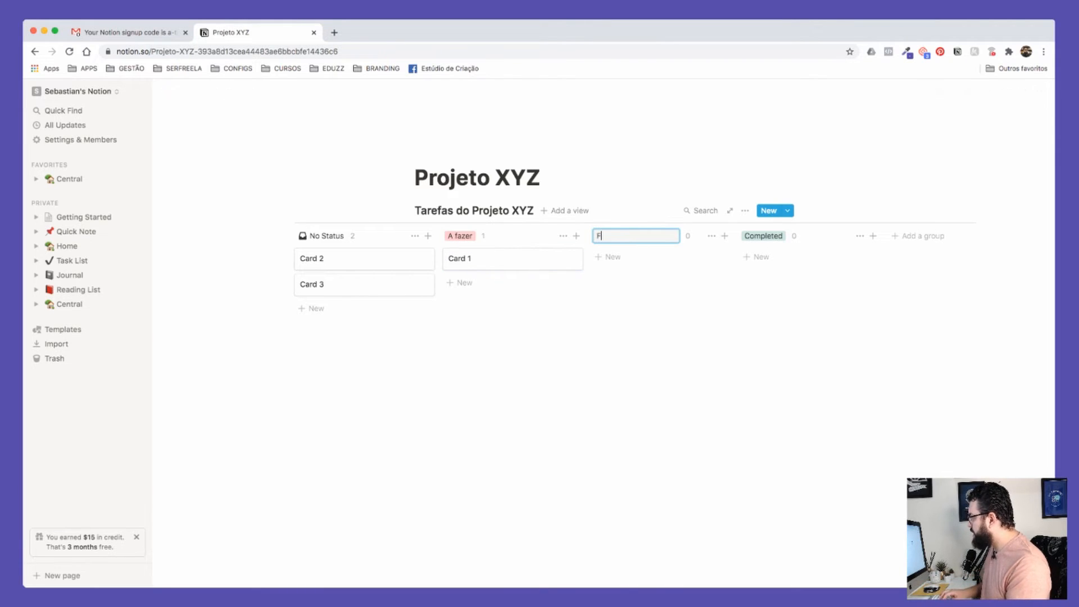
key(Return)
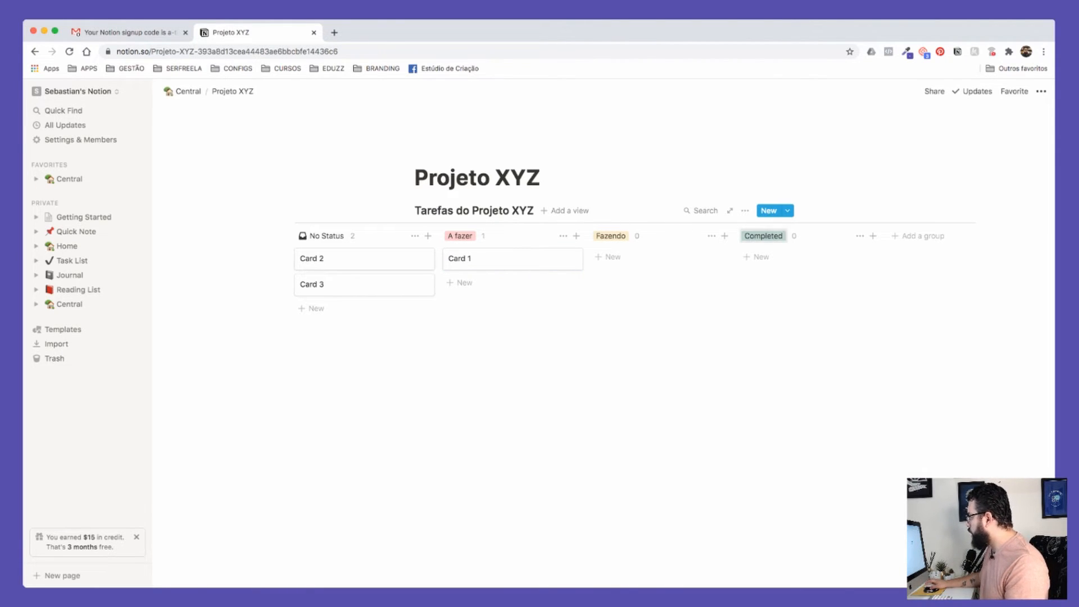
key(Tab)
text(Completo)
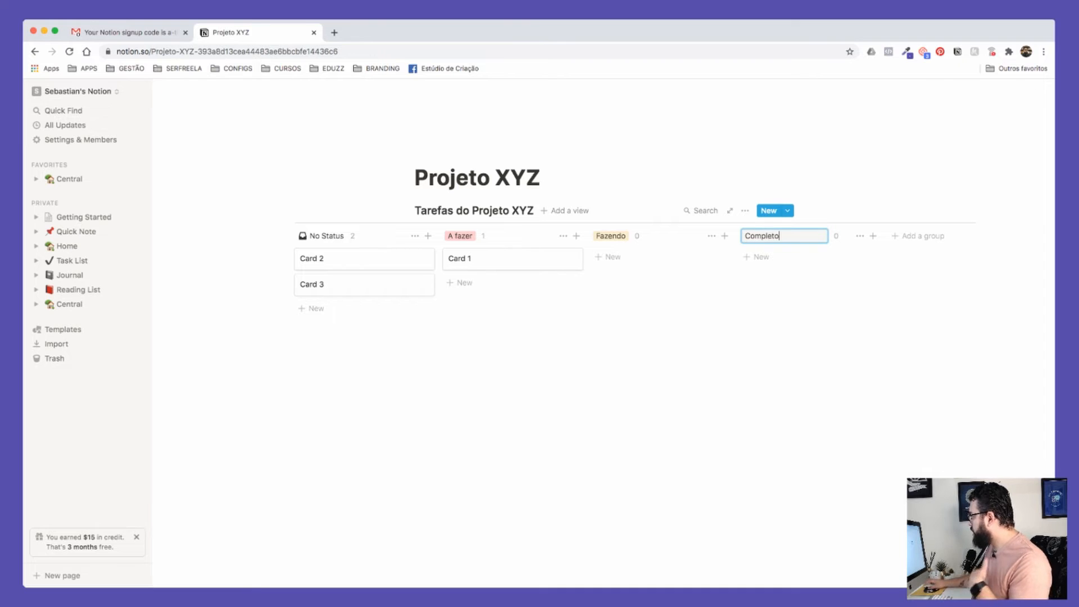
key(Return)
Step: Add a new group named Revisão, fixing the accent in its name
click(918, 237)
text(RevisÃo)
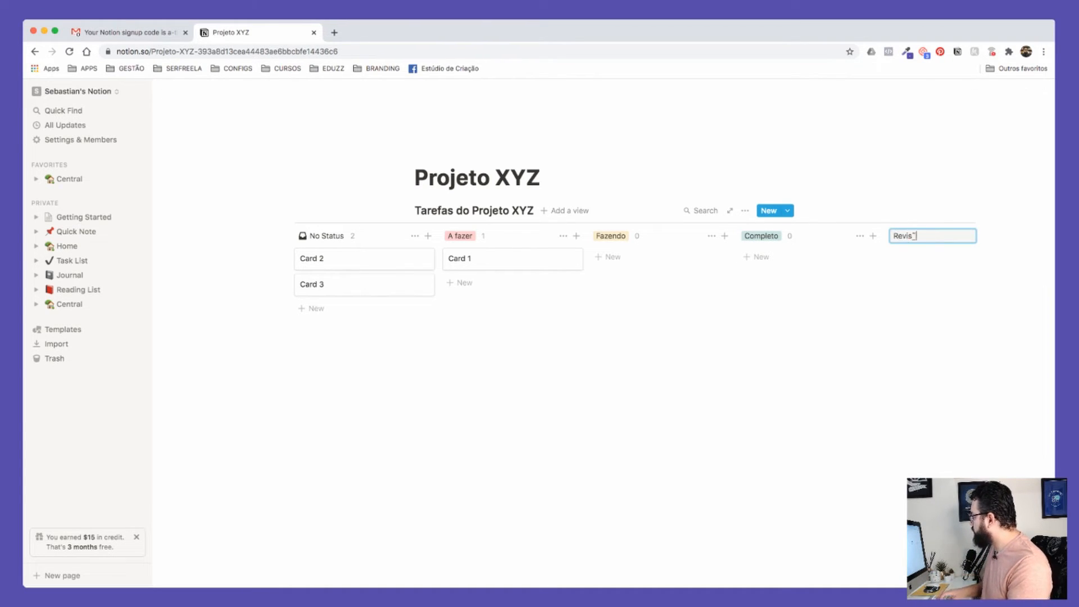
key(Return)
click(907, 236)
text(Revisã)
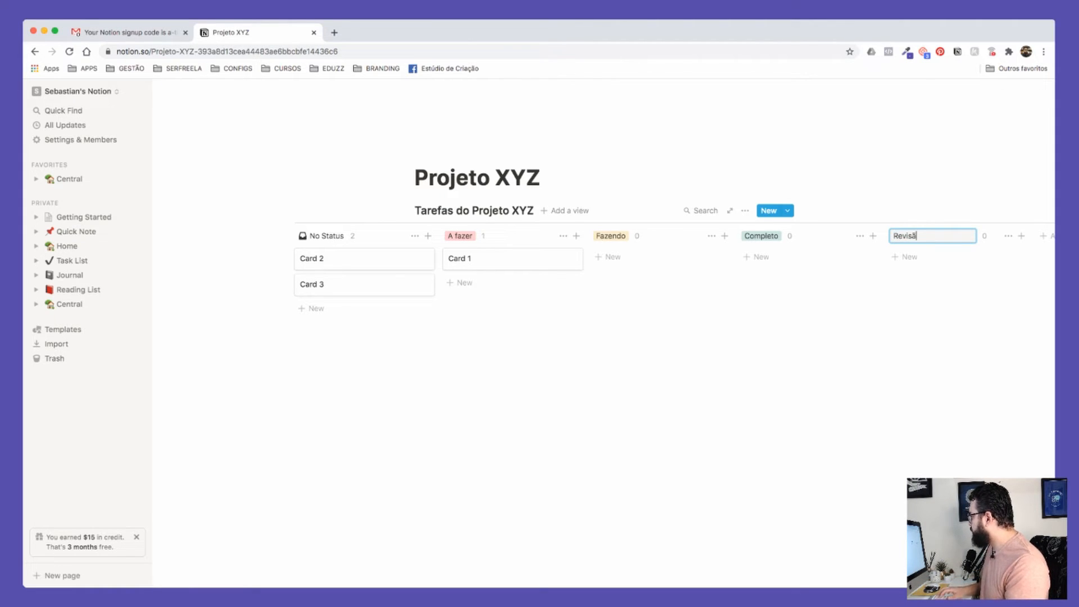
text(po)
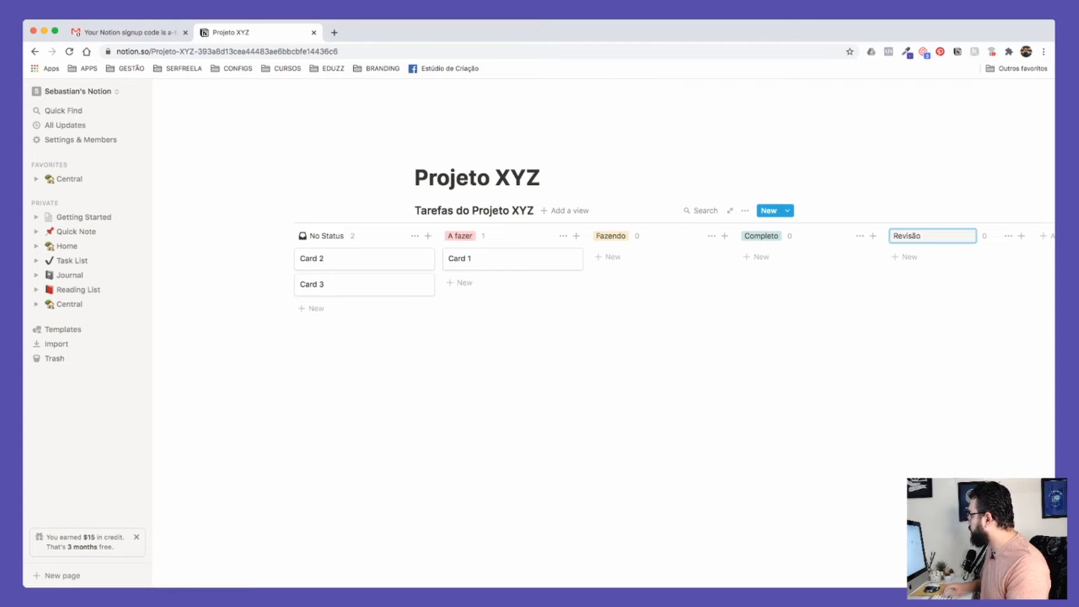
key(Return)
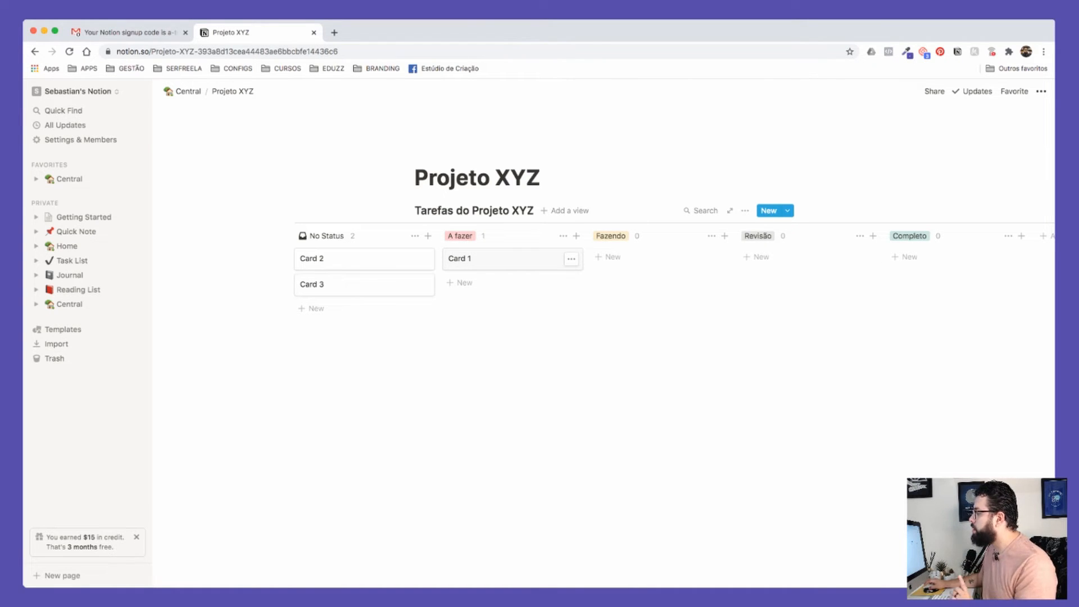
Step: Move Card 1 back to the top of No Status and add a 'Tarefa 1' card there
drag(506, 259, 365, 259)
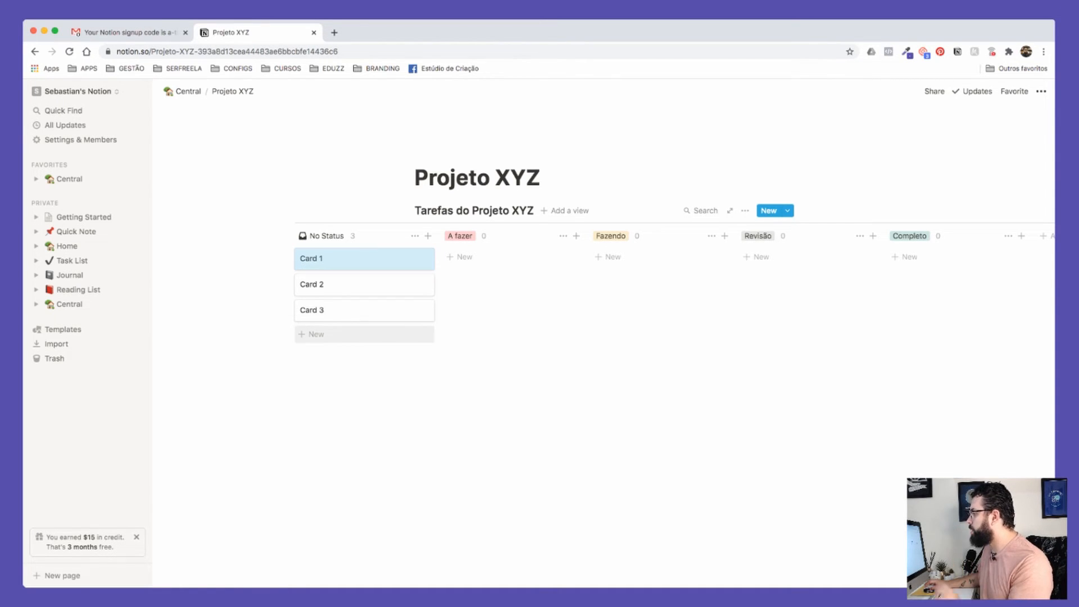
click(314, 334)
text(Tarefa)
key(Escape)
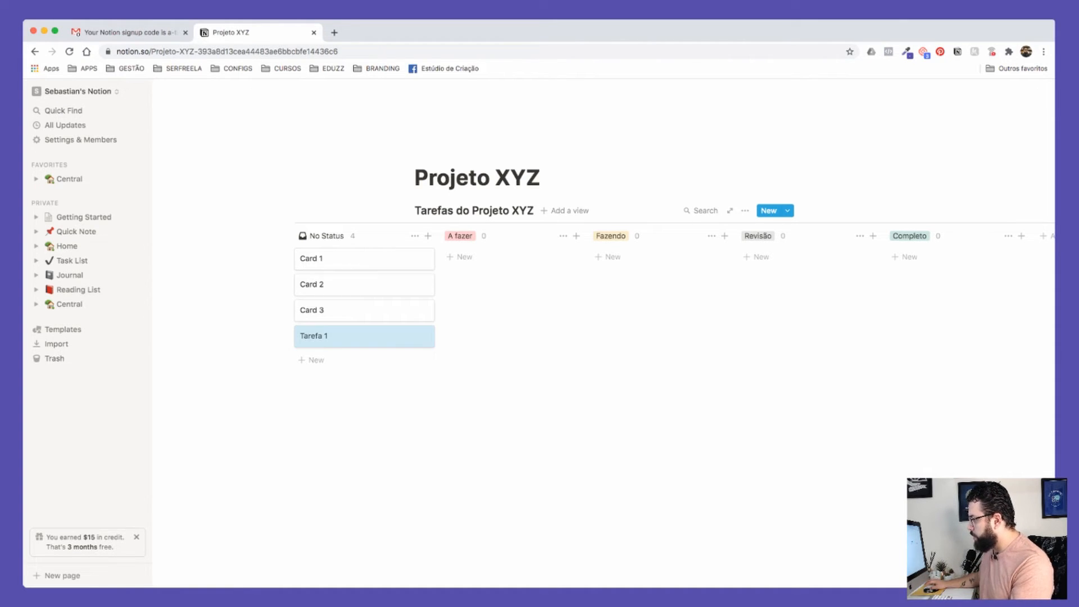
Step: Add a 'Tarefa 2' card below it and open Tarefa 1 as a page
click(316, 360)
text(Tarefas)
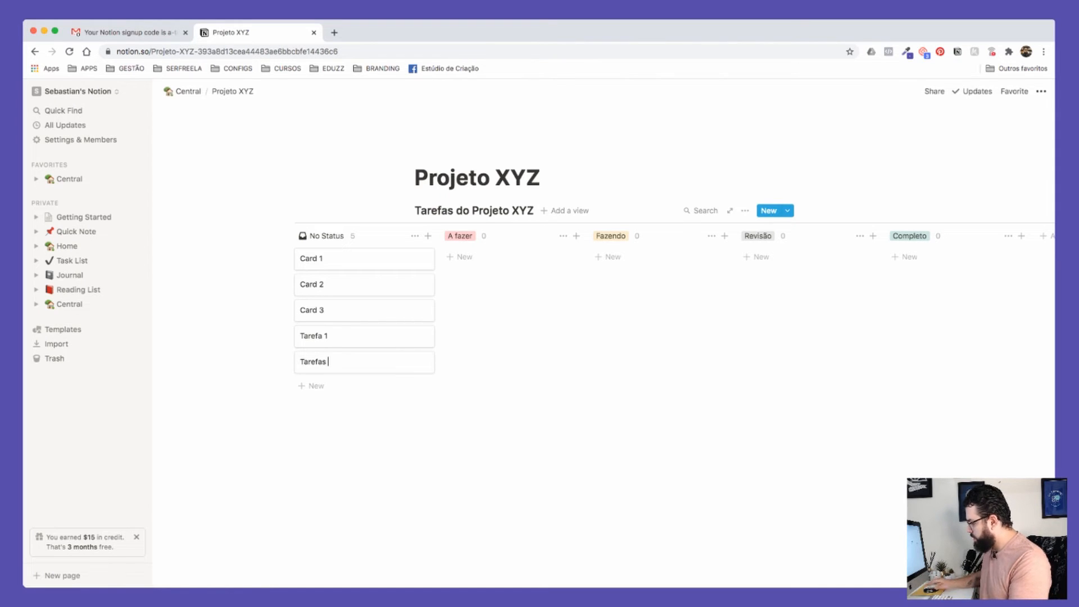
key(BackSpace)
text(2)
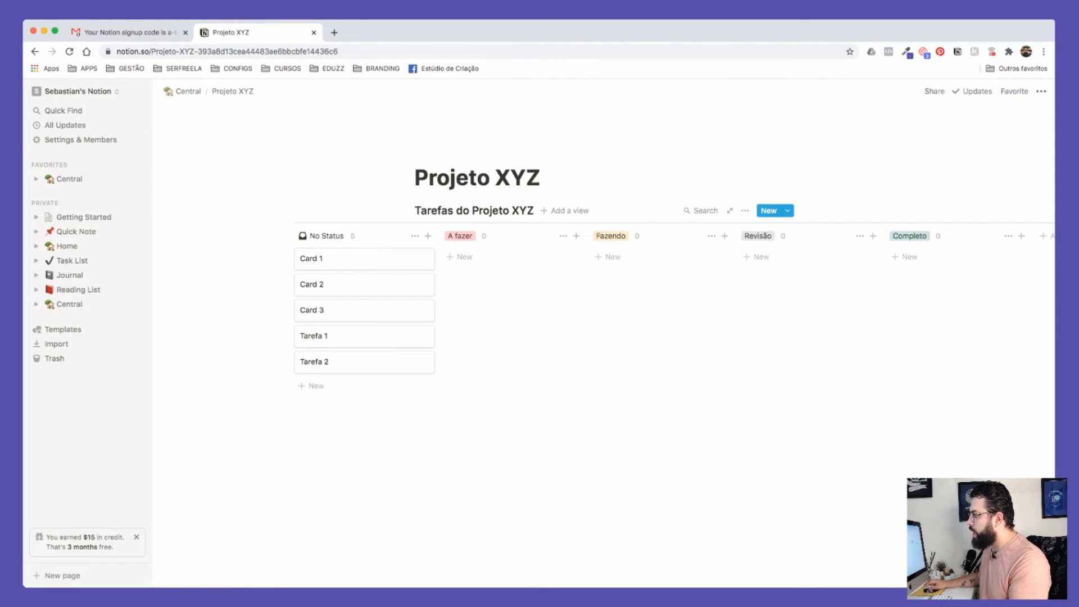
click(348, 336)
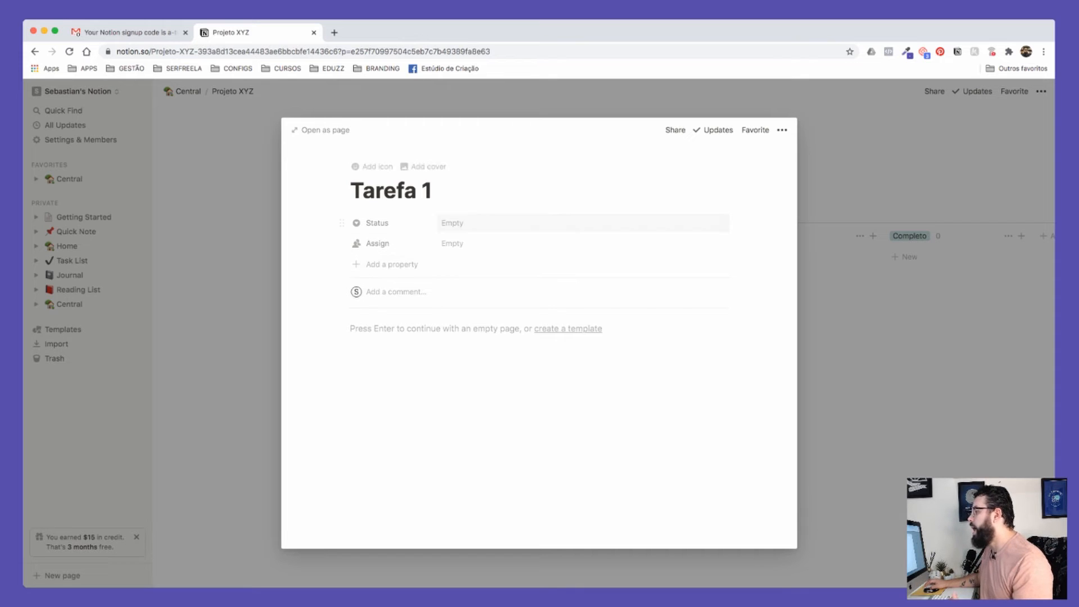
Step: Change Tarefa 1's status to Fazendo and close the card, back on the board
click(453, 222)
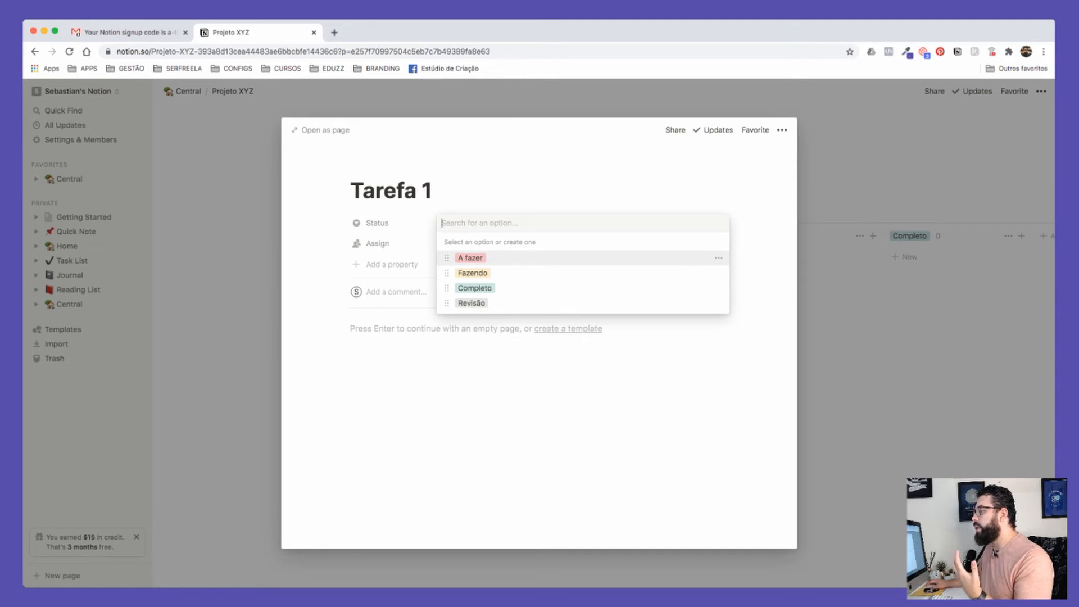
key(Escape)
key(Return)
key(Return)
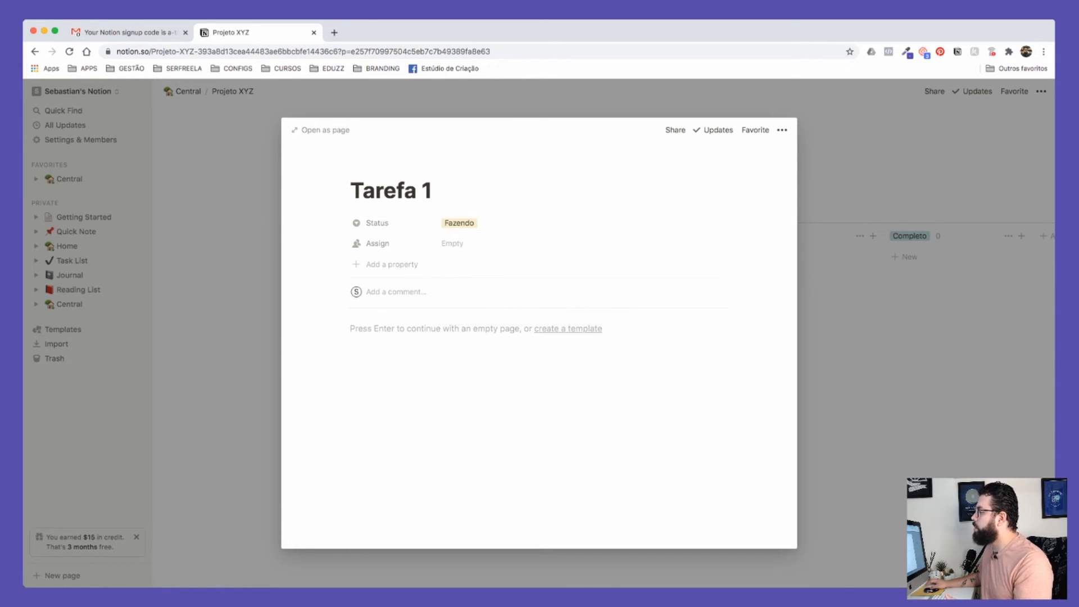
key(Escape)
key(Escape)
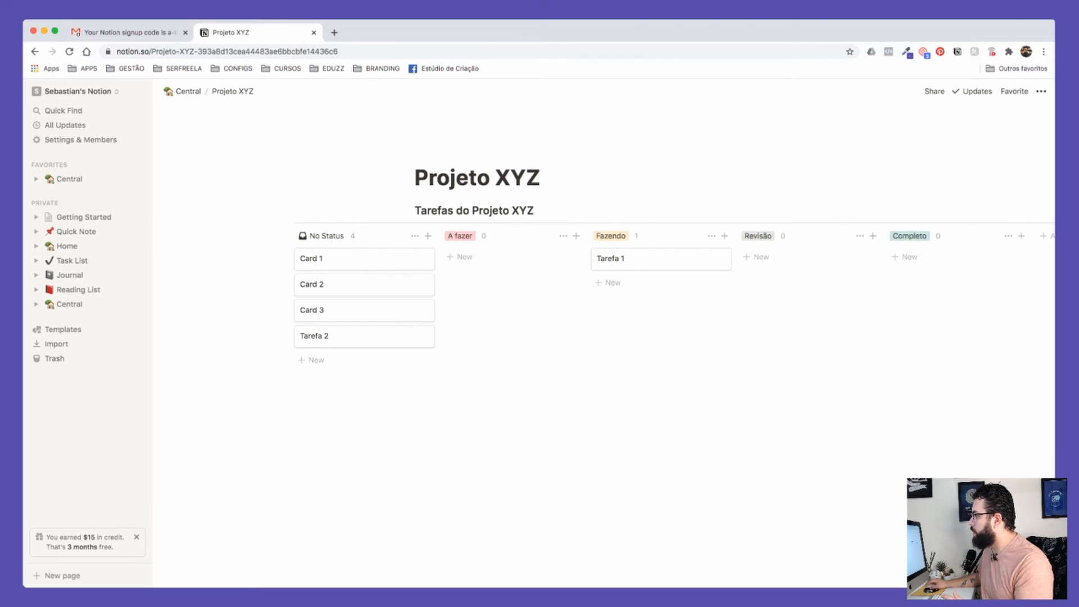
scroll(647, 265, right, 5)
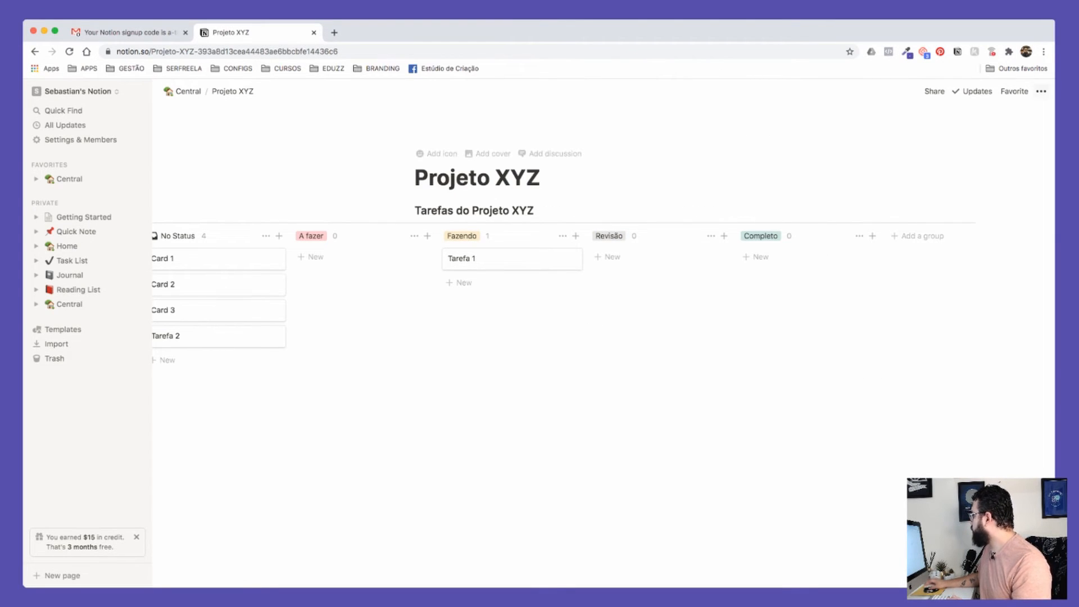
Step: Turn on Small text and Full width for the Projeto XYZ page, then open Tarefa 1
click(1041, 91)
click(1033, 168)
click(1033, 183)
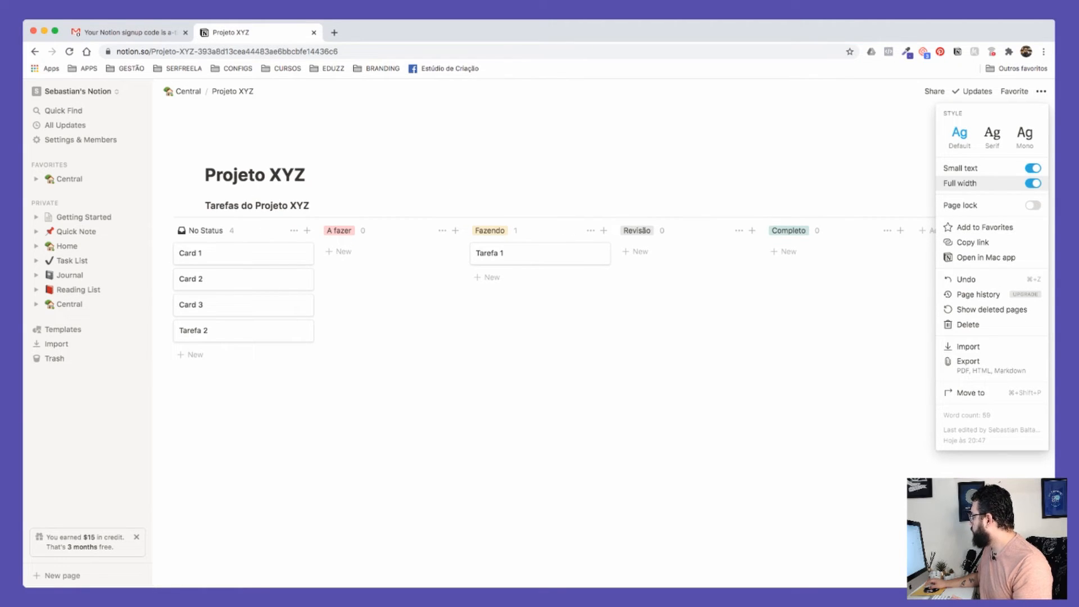
click(882, 135)
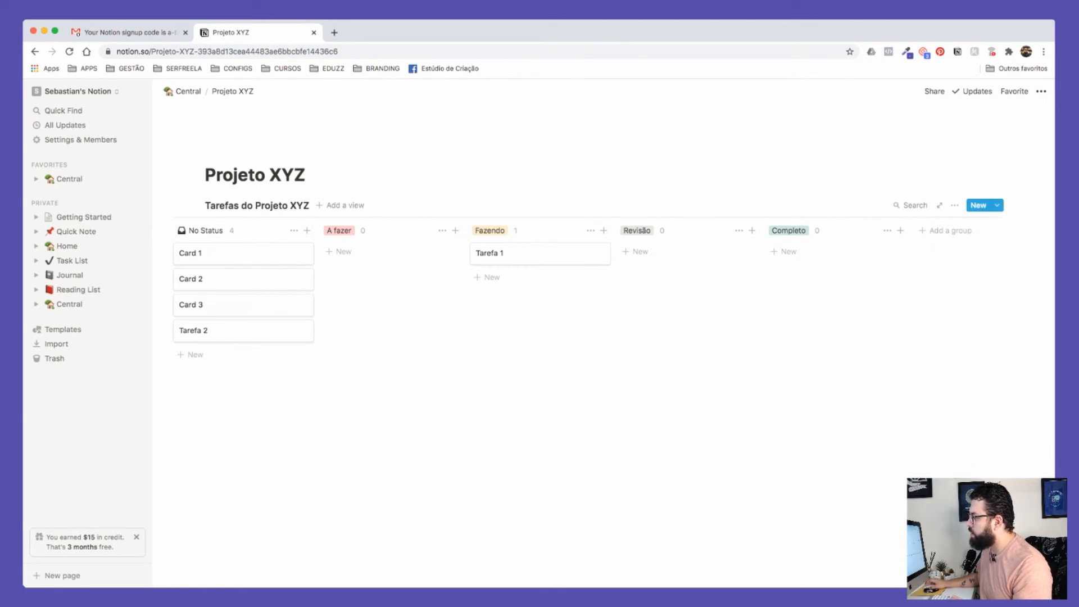
click(506, 253)
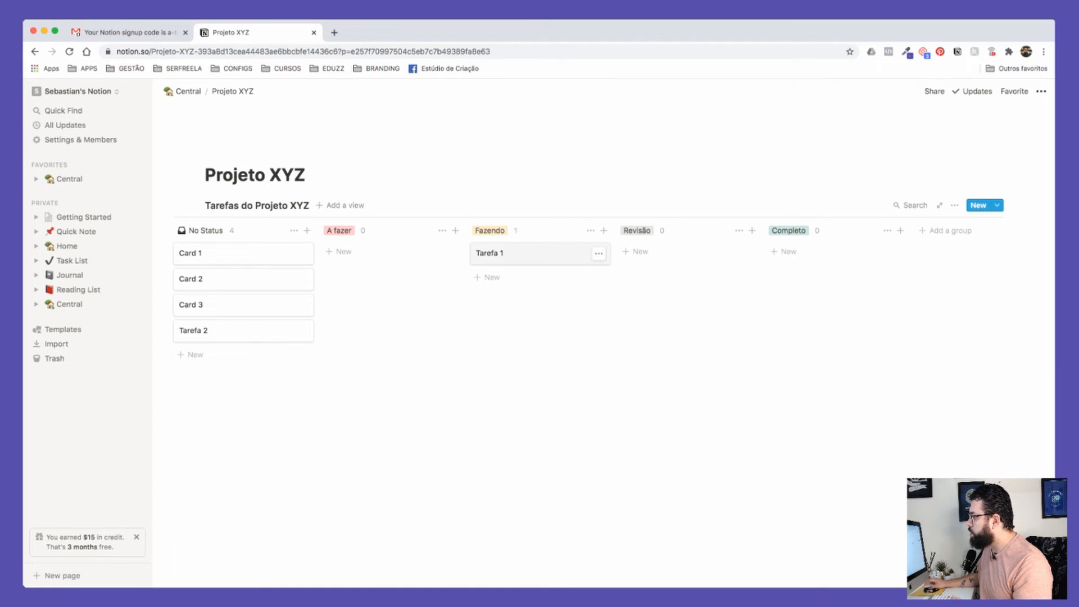
Step: Add a large heading 'Informações e Descrições' to the Tarefa 1 page body
key(Return)
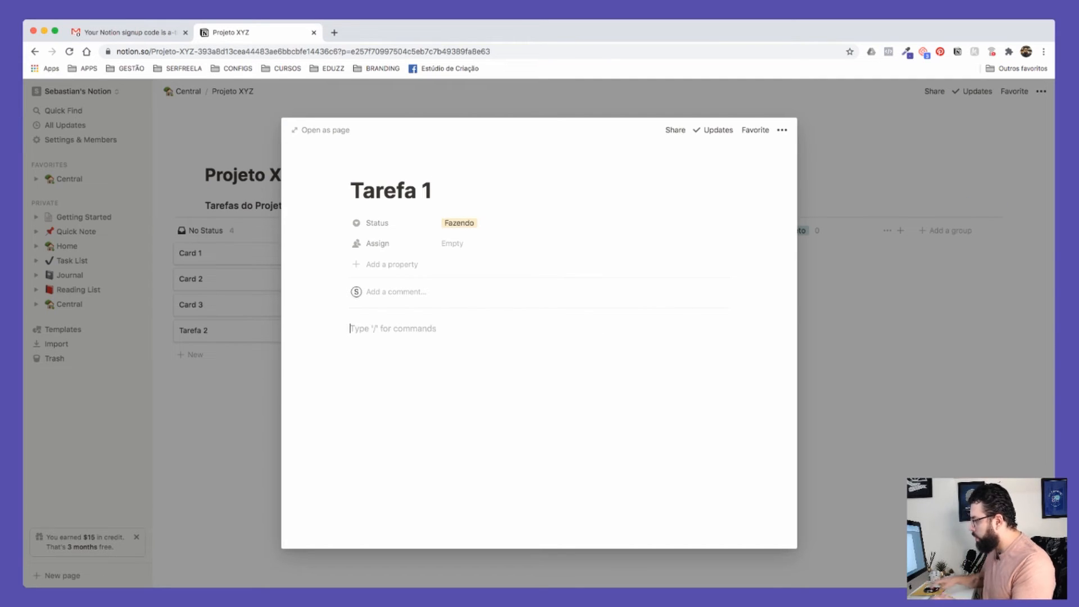
text(Informaç)
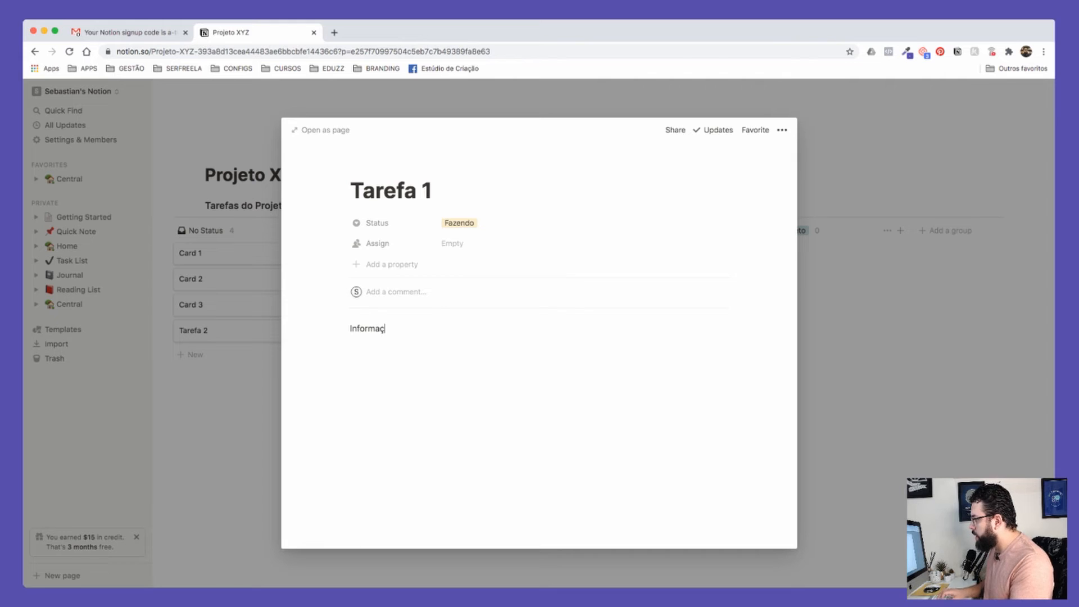
text(ões e Descrições)
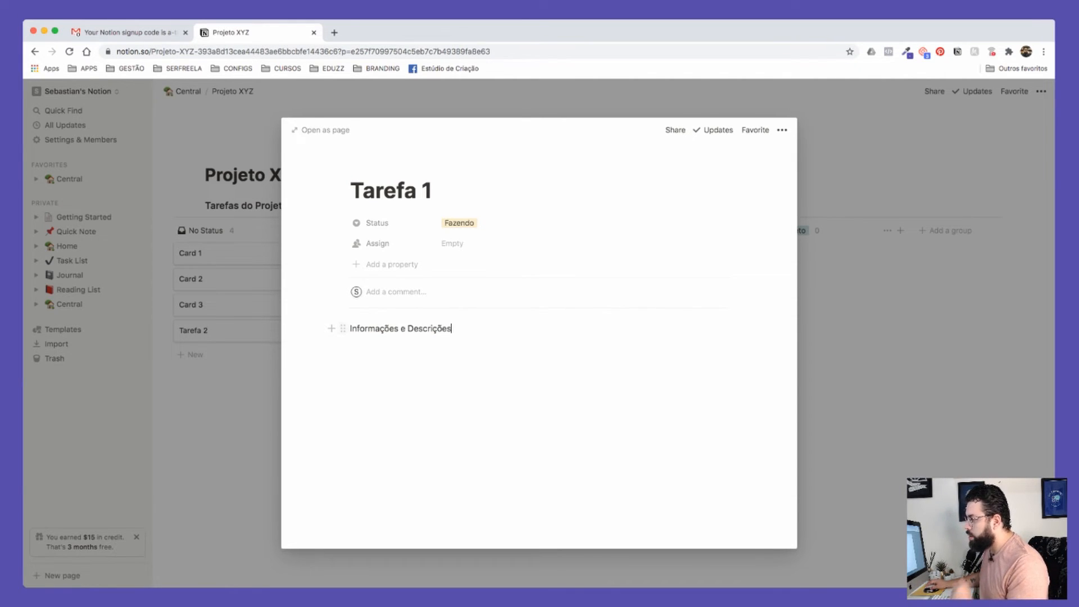
click(343, 329)
mouse_move(265, 301)
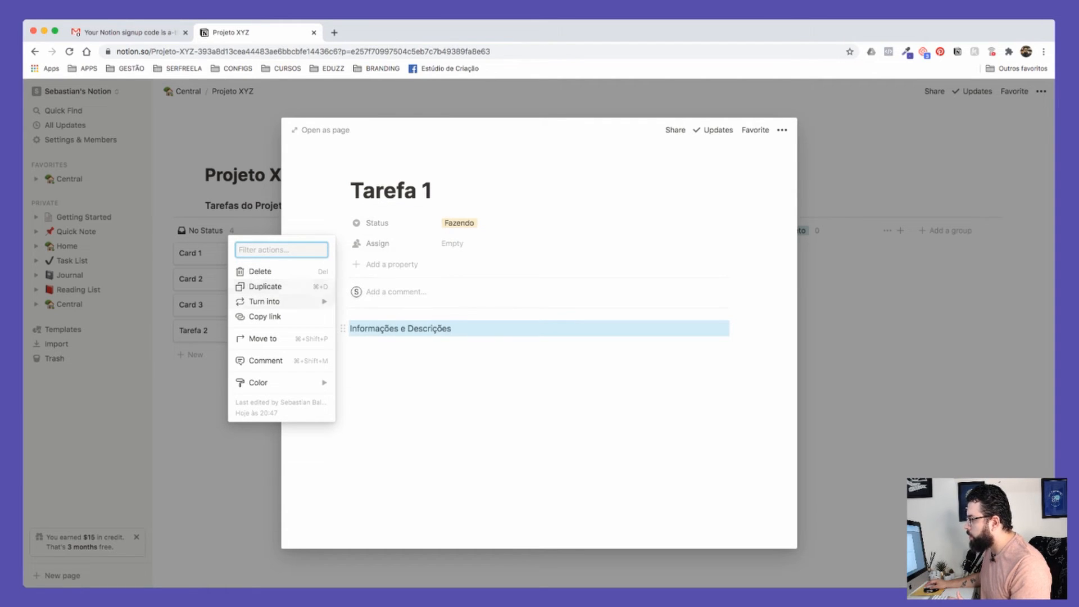
click(374, 233)
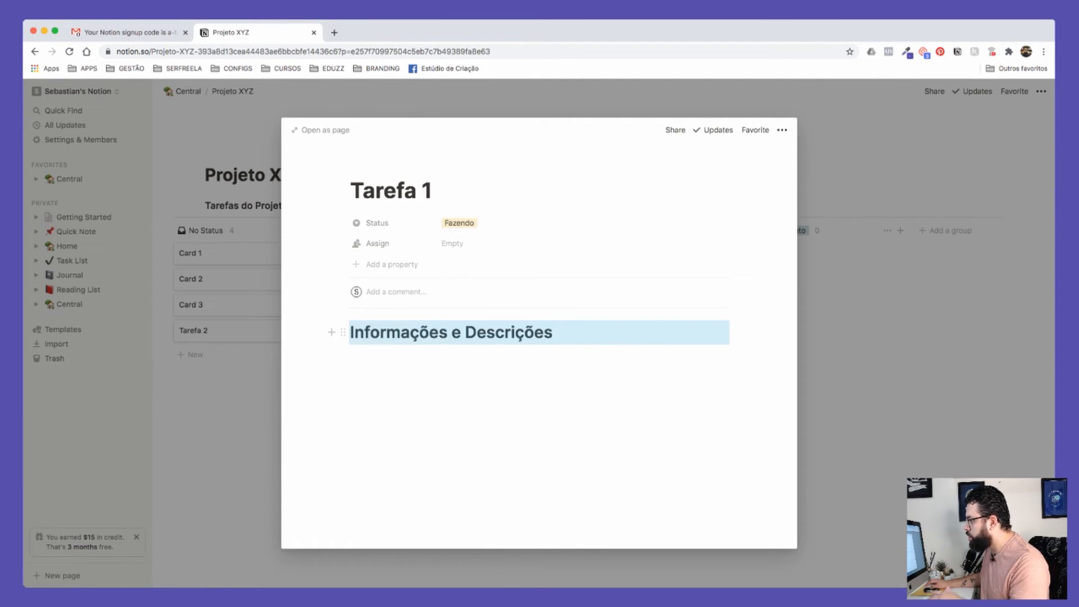
Step: Insert an Unsplash cookies photo below the heading and close Tarefa 1
click(394, 356)
text(/im)
key(BackSpace)
key(BackSpace)
key(BackSpace)
text(/im)
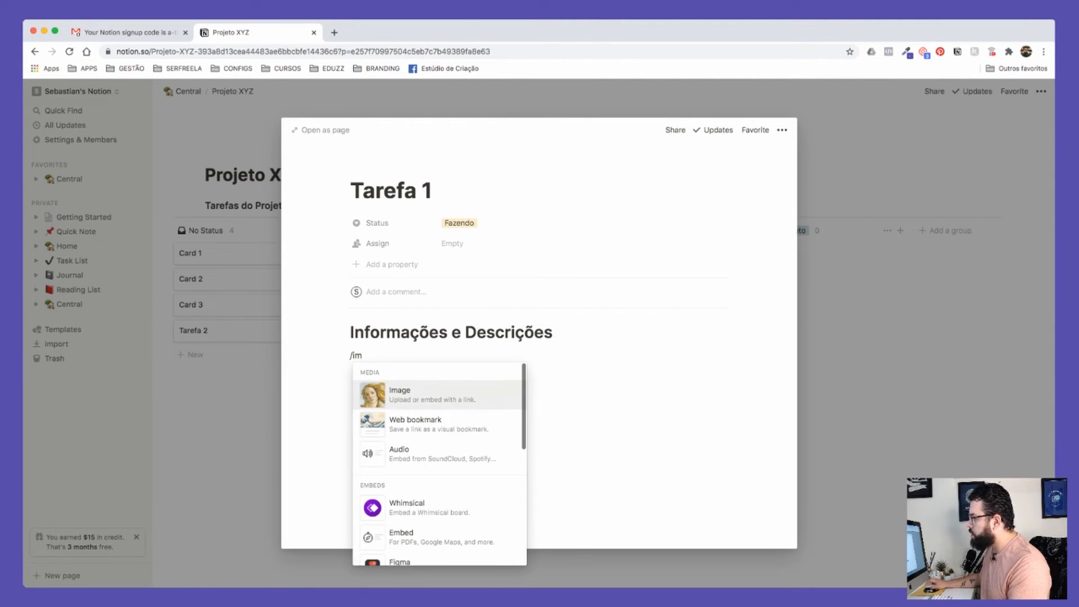
key(Return)
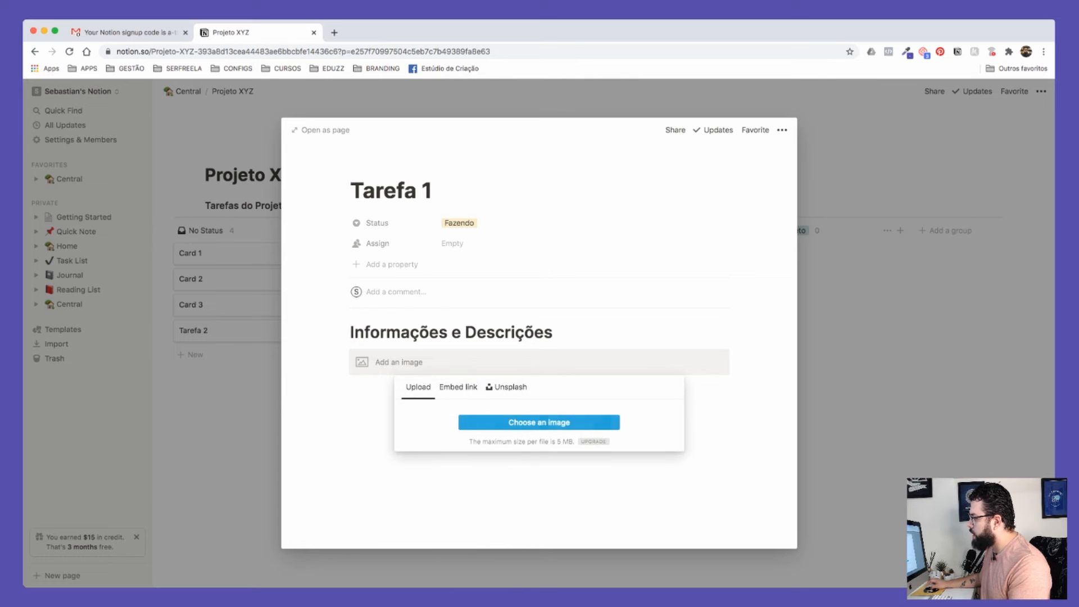
click(459, 387)
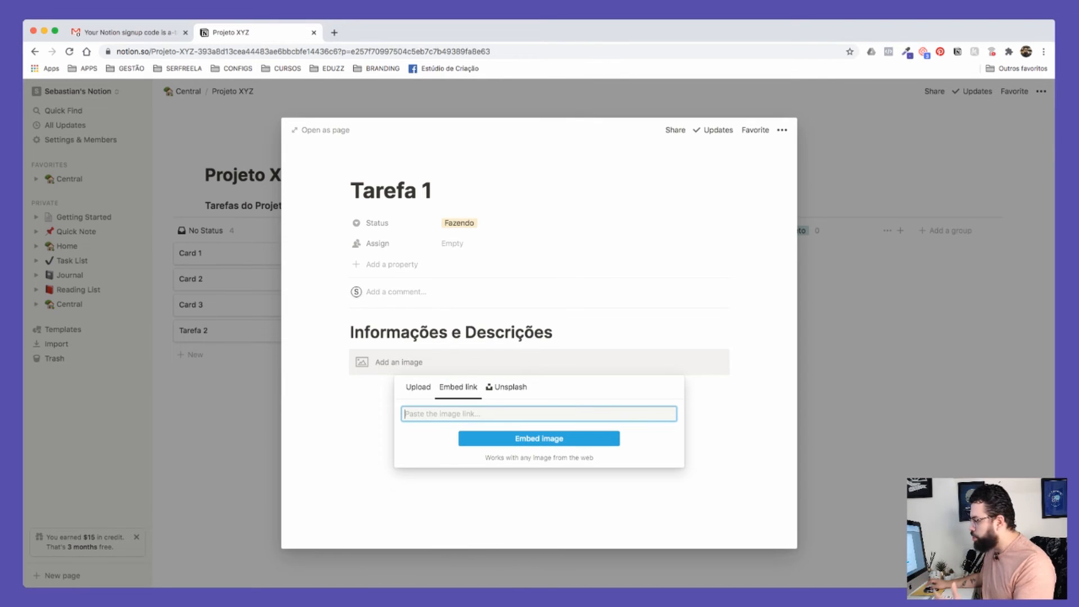
click(506, 387)
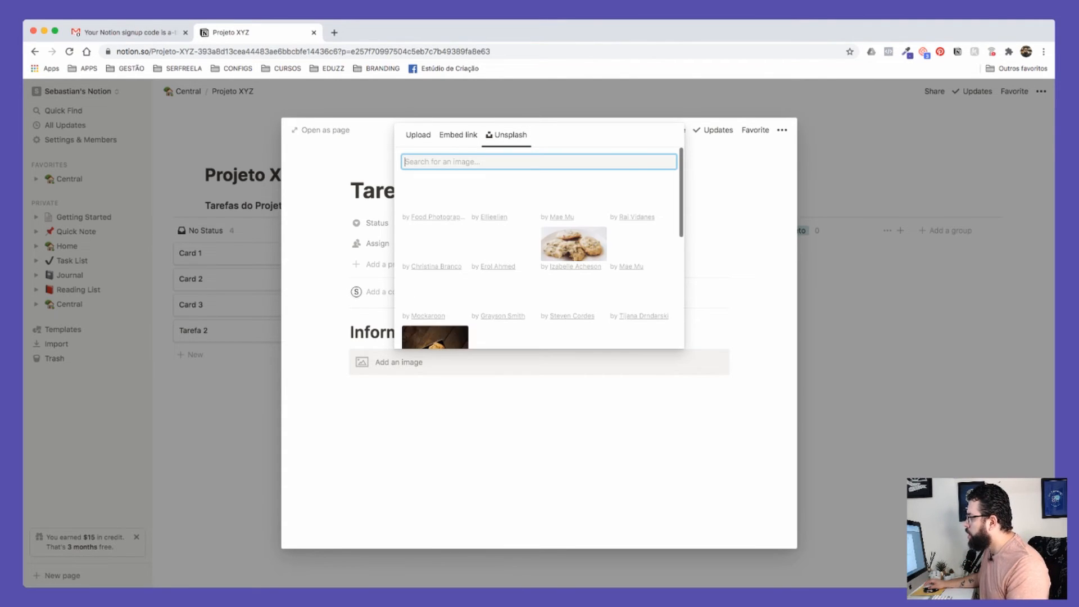
click(504, 293)
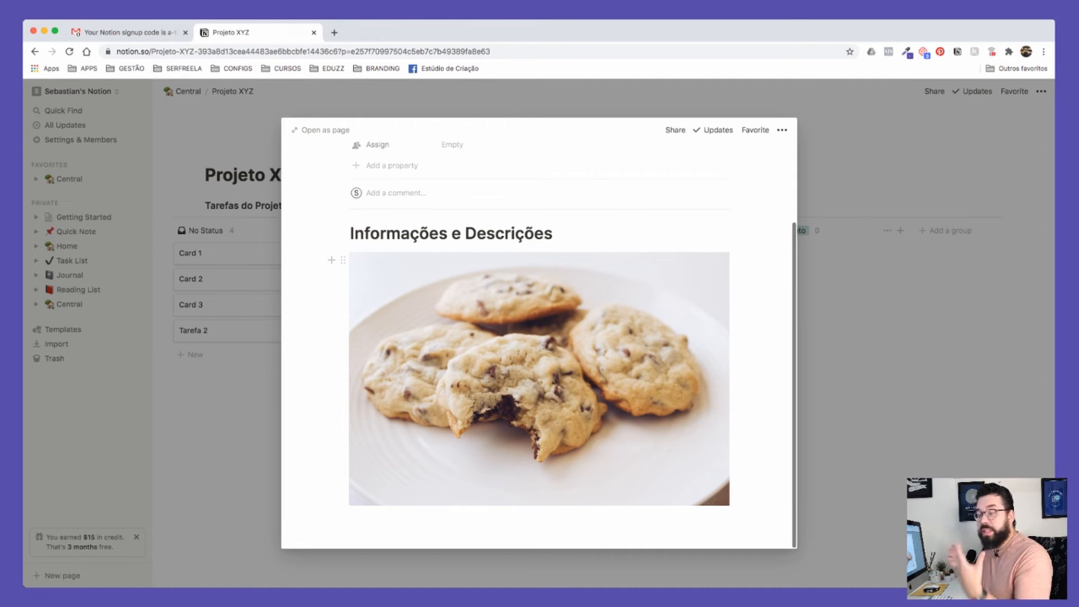
scroll(718, 307, up, 2)
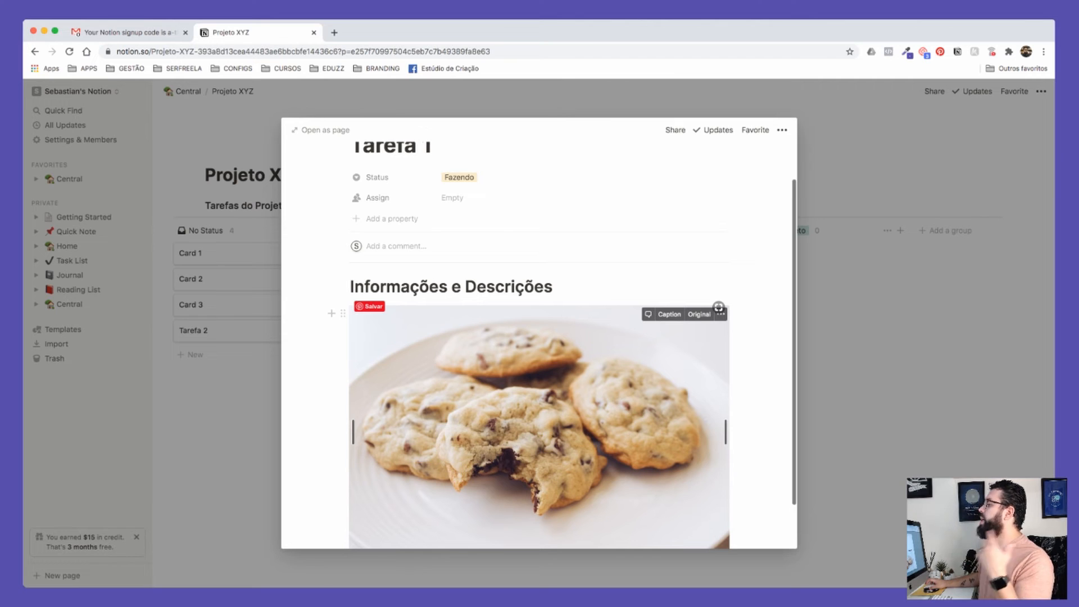
scroll(719, 308, down, 2)
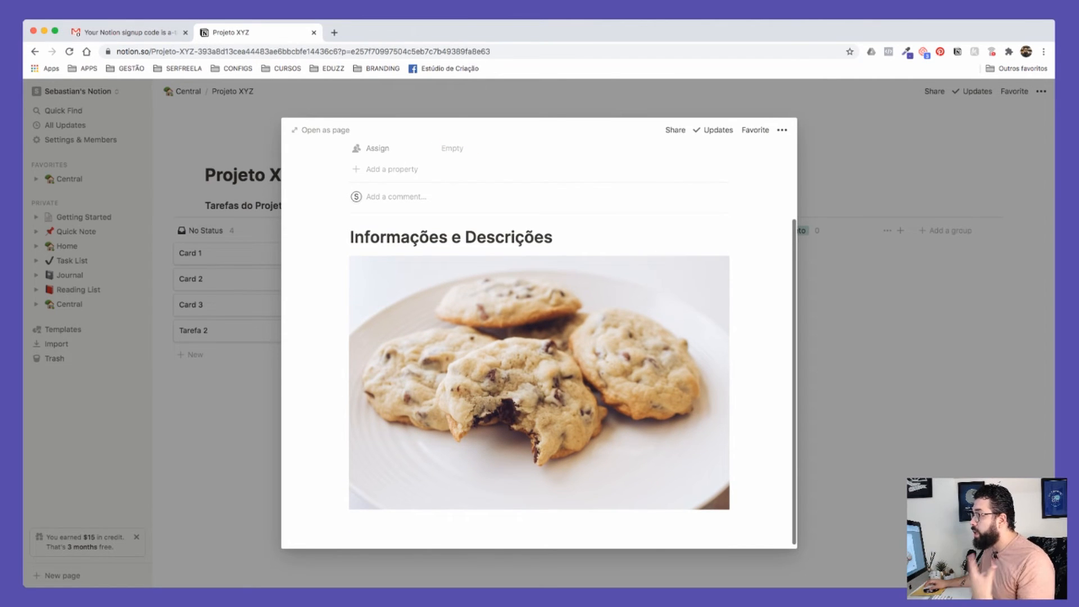
key(Escape)
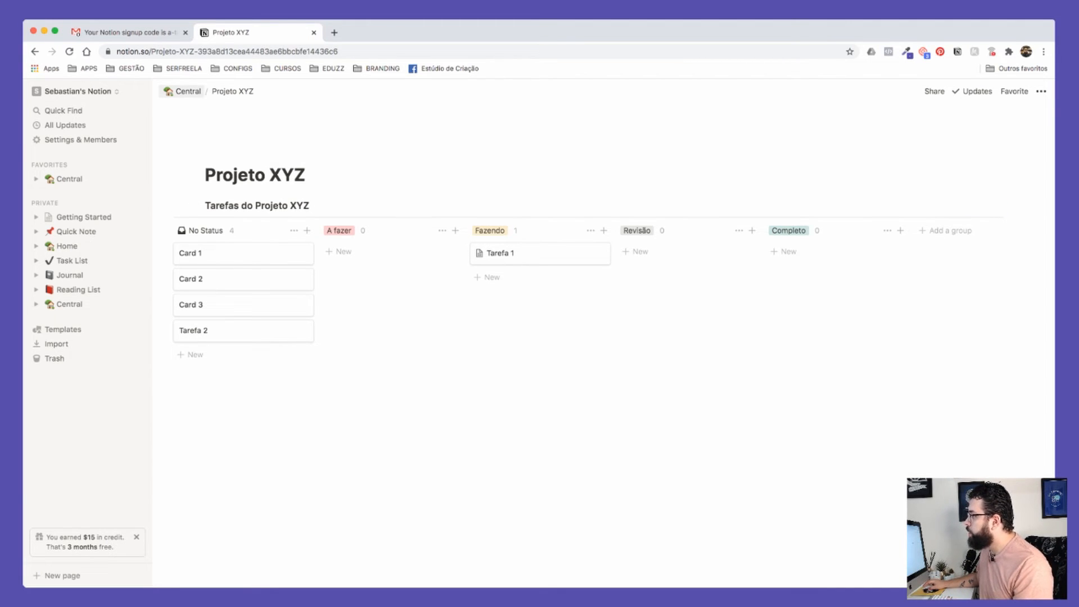
Step: Return to Central and start a new block below the Projeto XYZ link with '/Document'
click(182, 91)
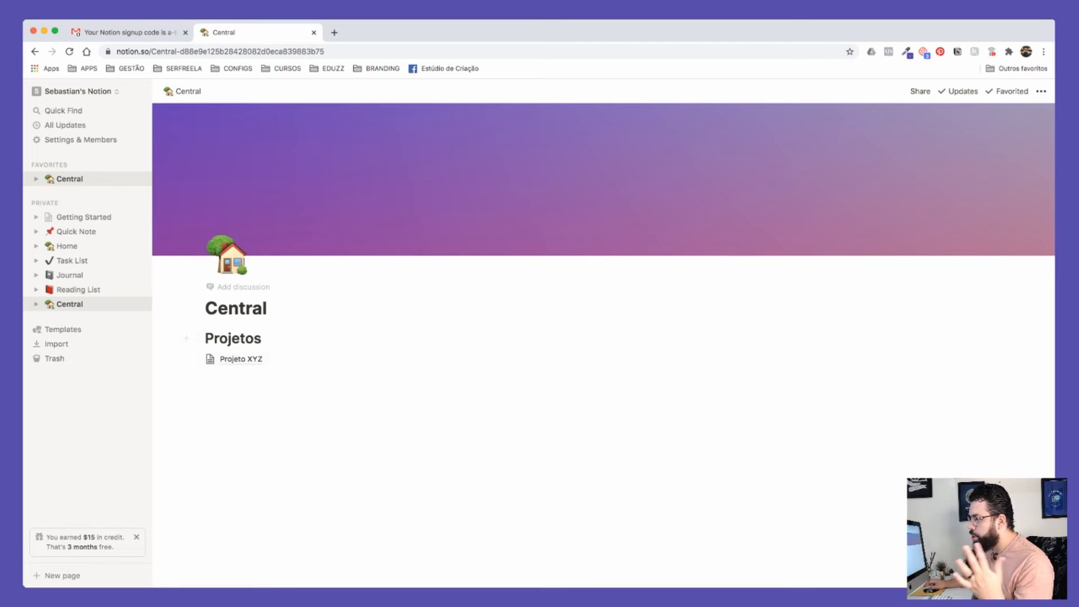
click(240, 358)
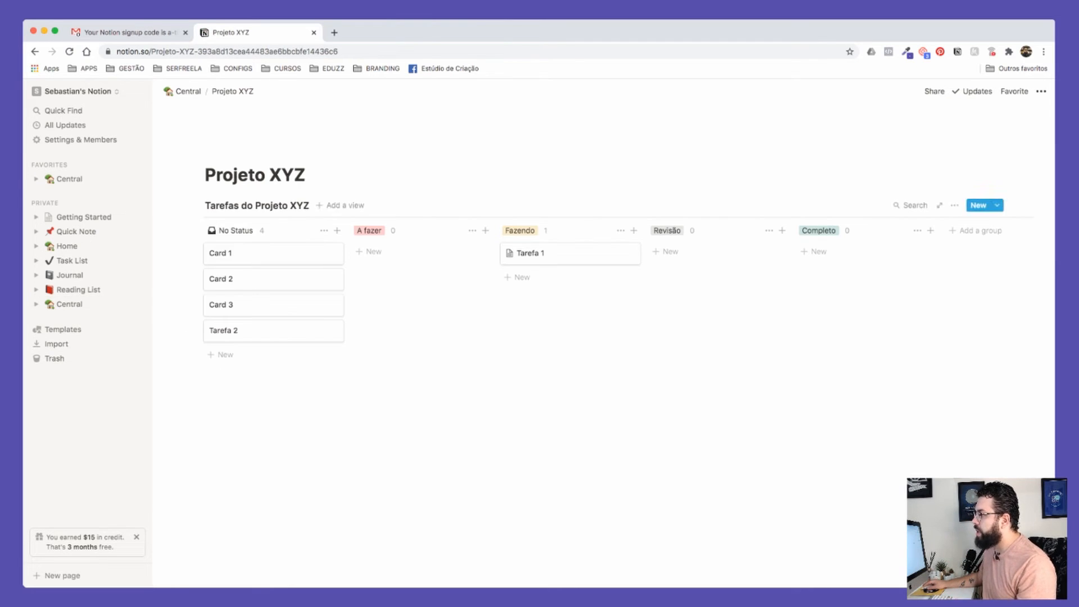
click(182, 91)
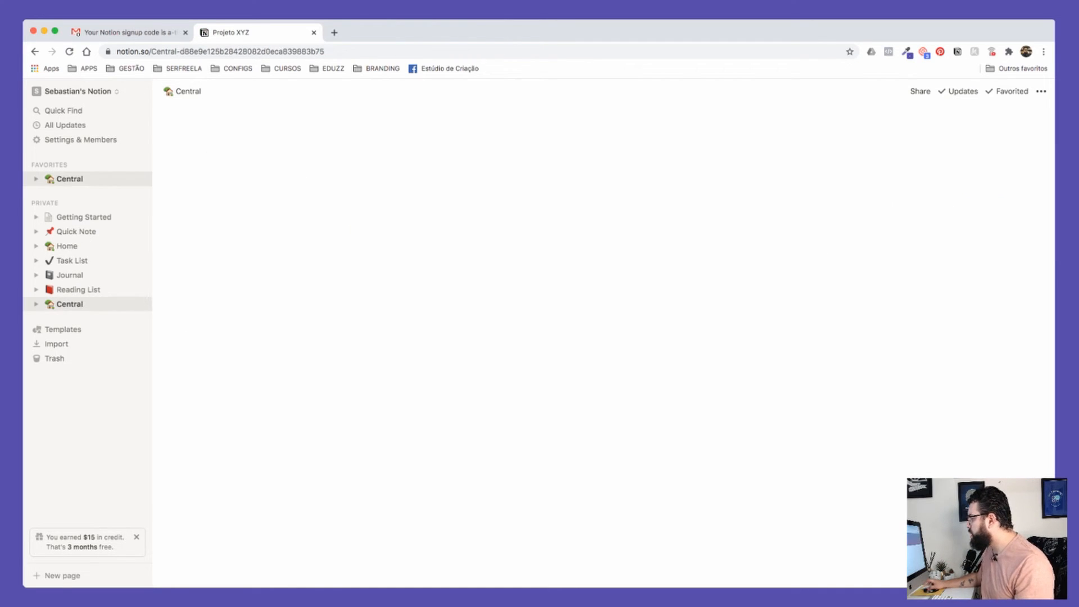
click(242, 375)
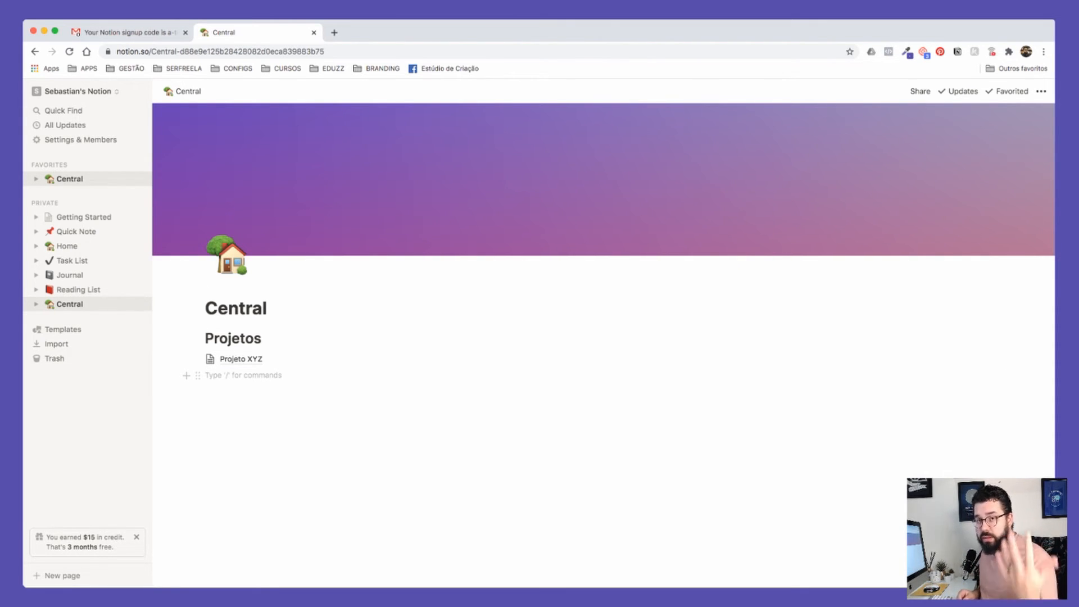
text(/)
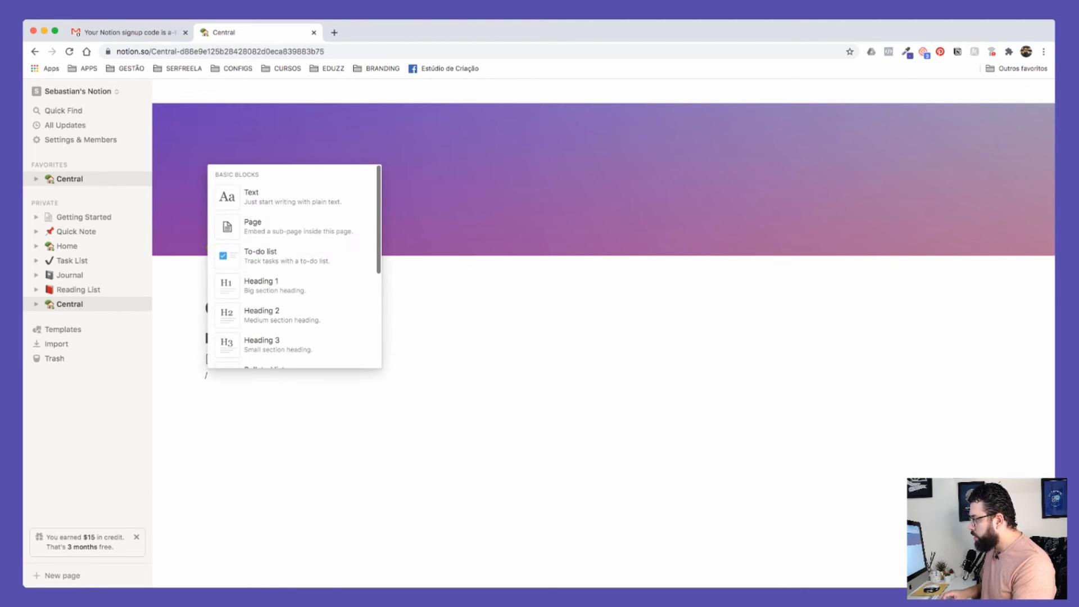
text(Docu)
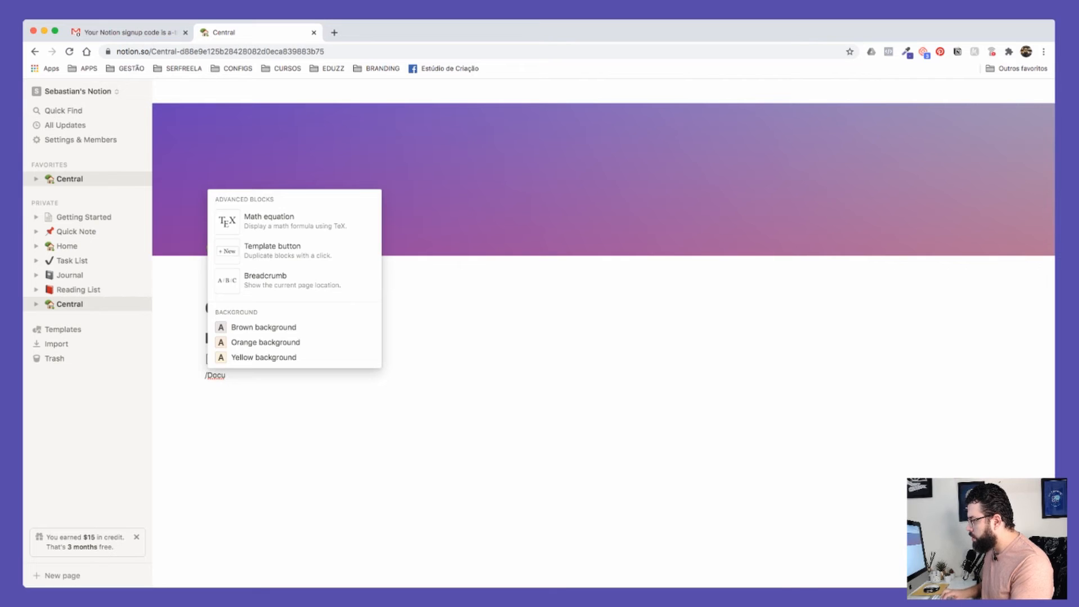
text(mento)
Step: Replace the slash text with 'Documentos' and turn it into a Heading 1
key(super+a)
key(BackSpace)
text(Documentos)
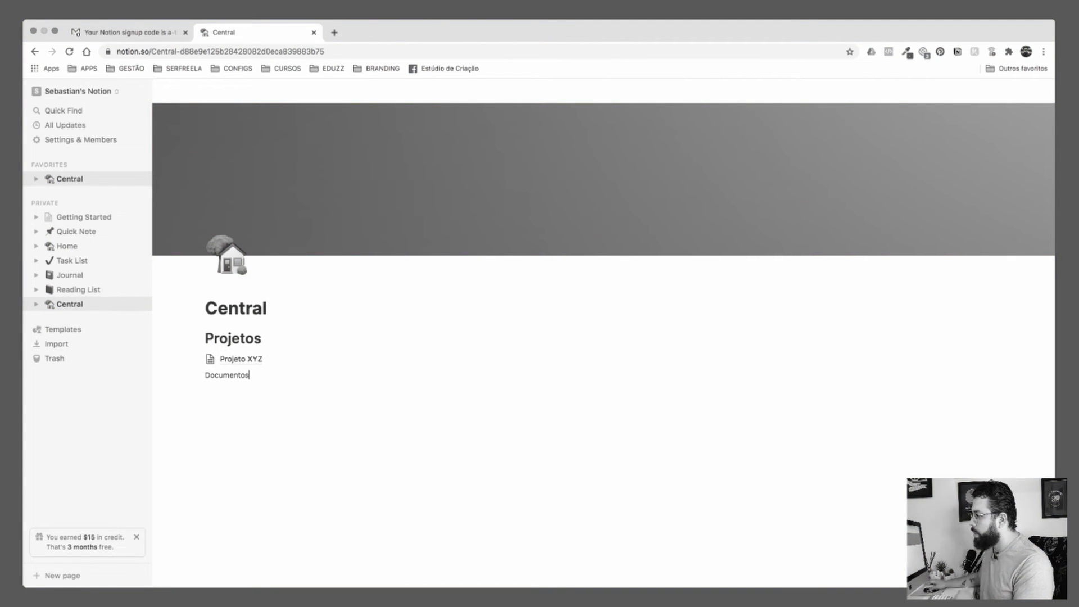
click(197, 375)
key(Down)
key(Down)
key(Down)
key(Right)
key(Down)
key(Return)
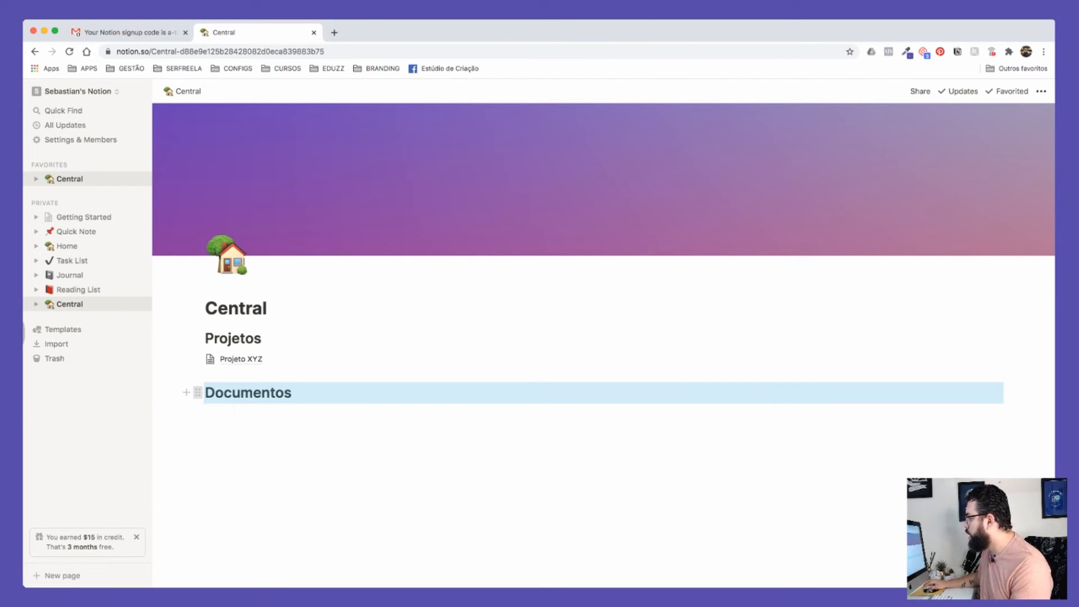
click(198, 392)
key(Escape)
Step: Drag the Documentos heading into a right-hand column beside Projetos
click(248, 415)
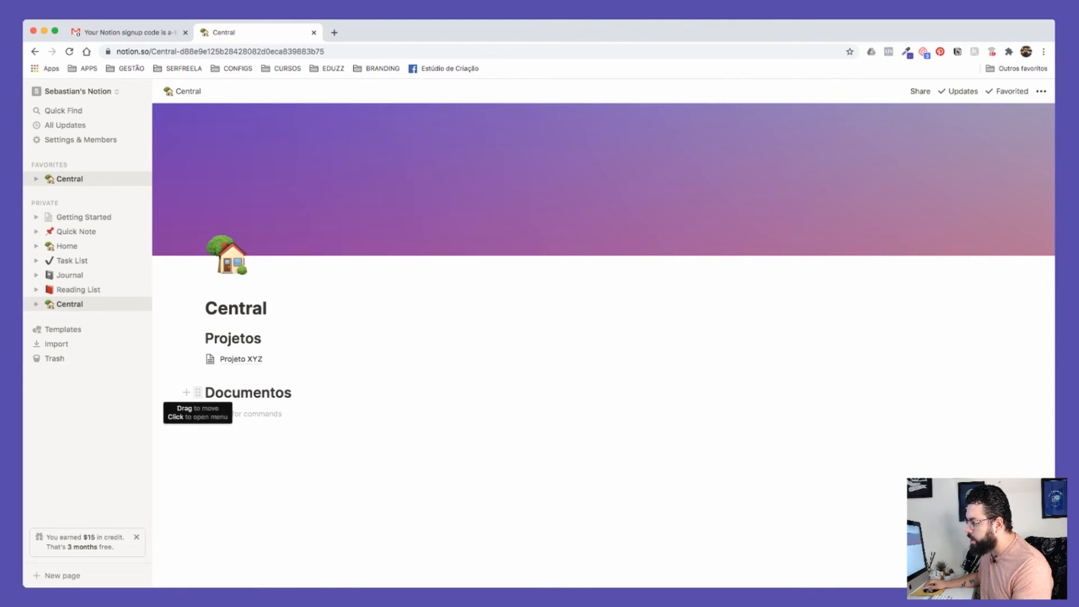
drag(198, 393, 1023, 349)
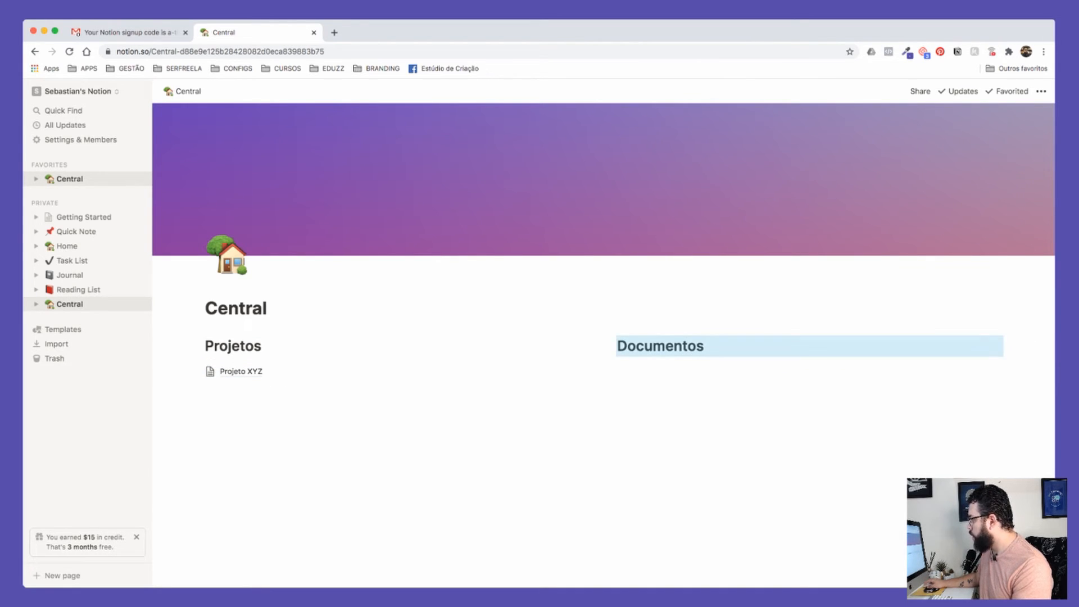
drag(610, 346, 191, 349)
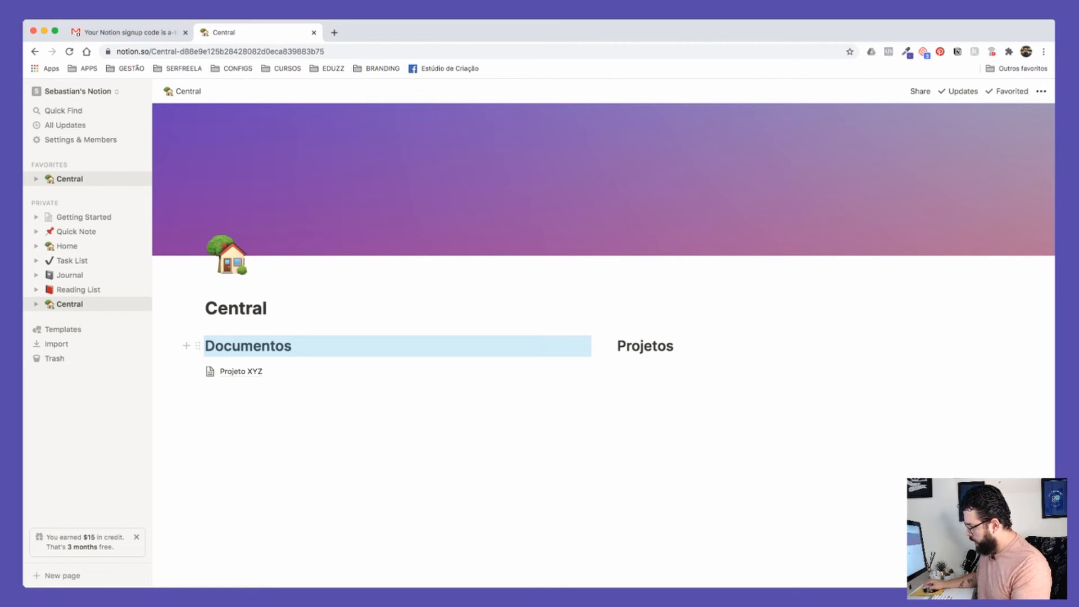
drag(197, 345, 1034, 342)
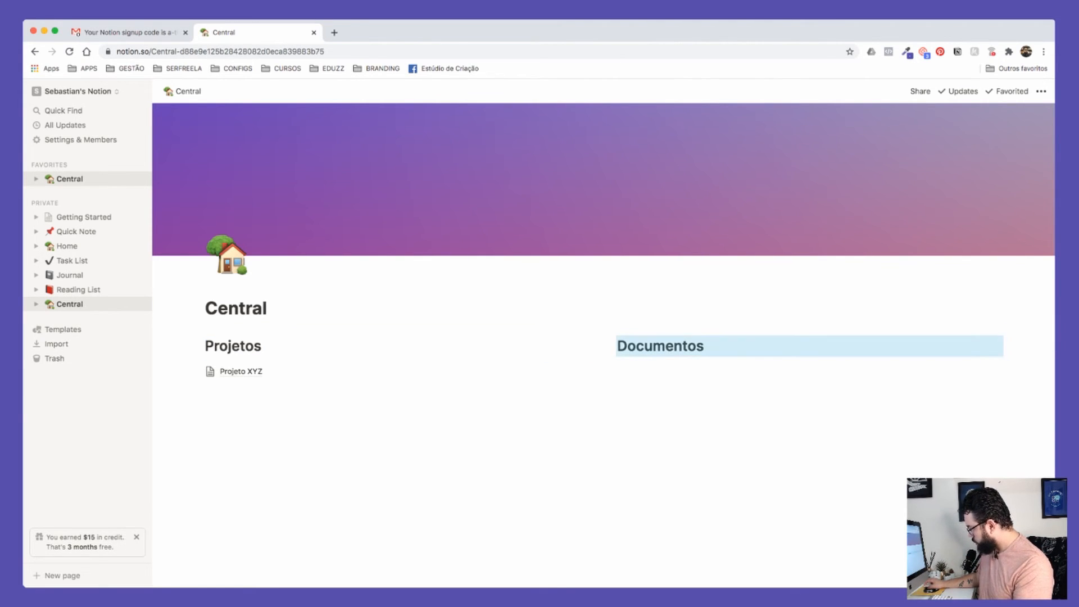
Step: Move the Projeto XYZ link directly under the Projetos heading
click(241, 371)
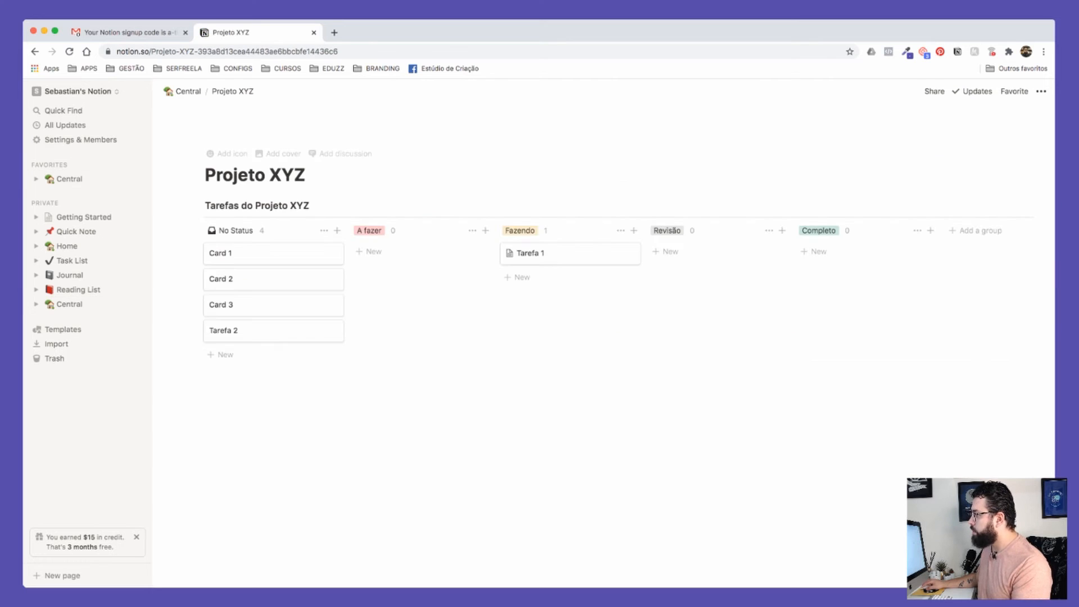
click(186, 91)
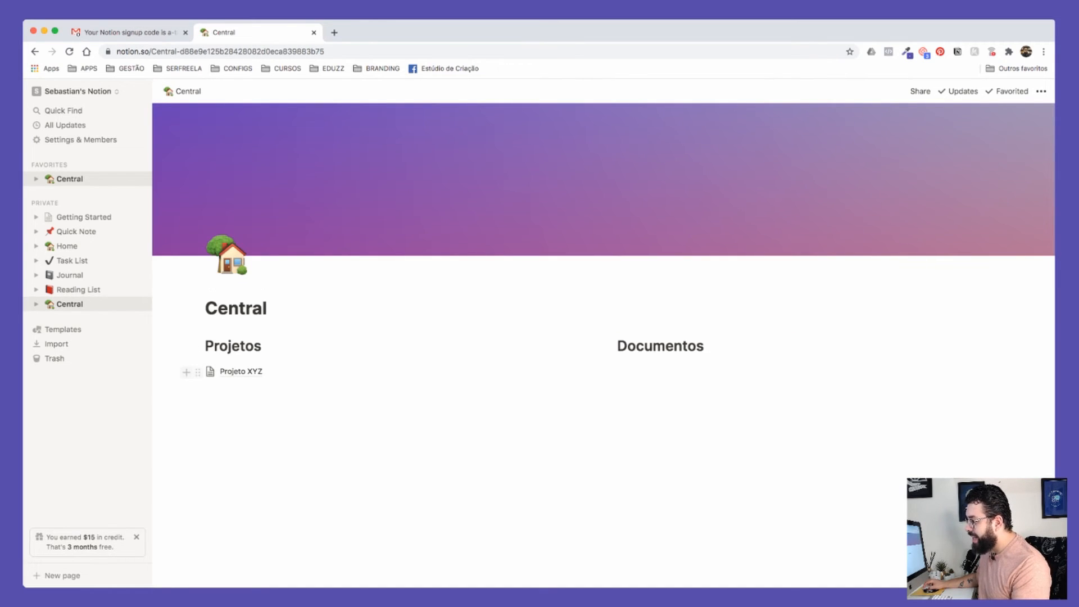
click(264, 346)
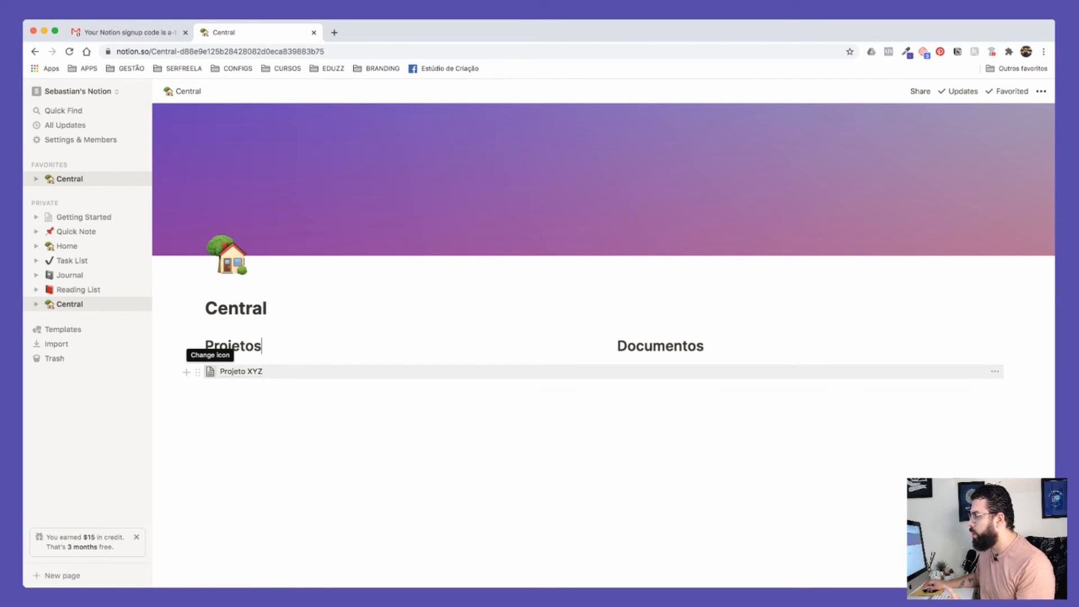
drag(198, 372, 206, 356)
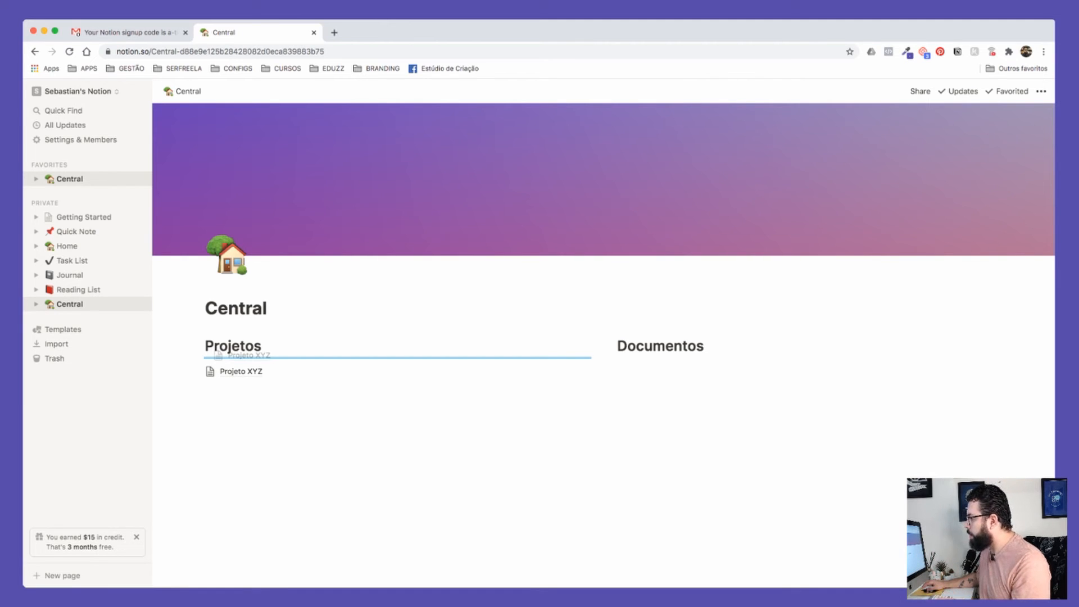
drag(206, 356, 206, 356)
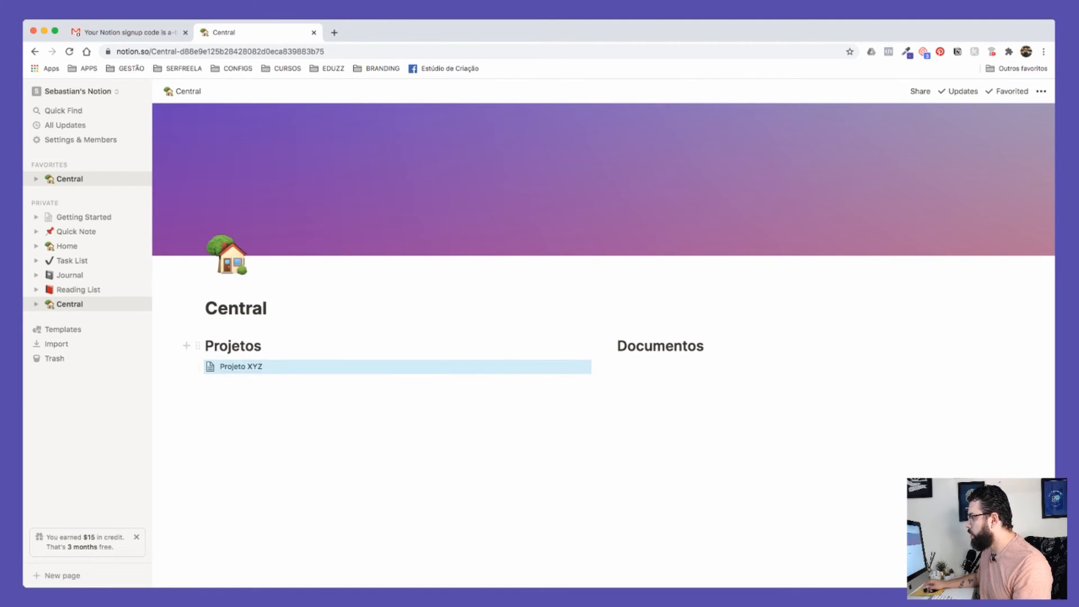
Step: Create a sub-page titled 'Finanças' under Documentos and return to Central
click(647, 367)
text(/pad)
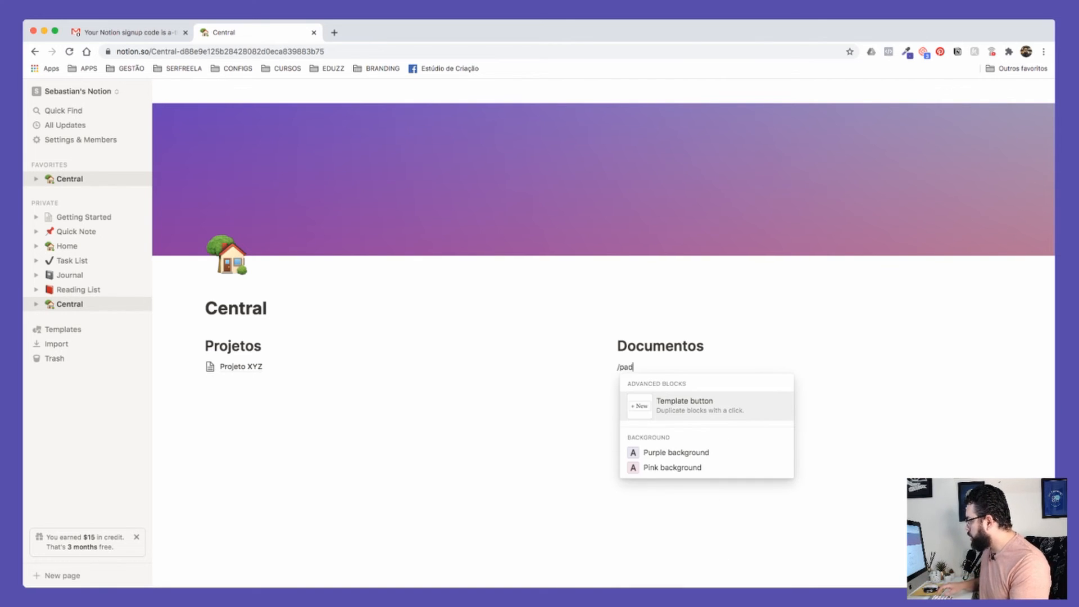
key(BackSpace)
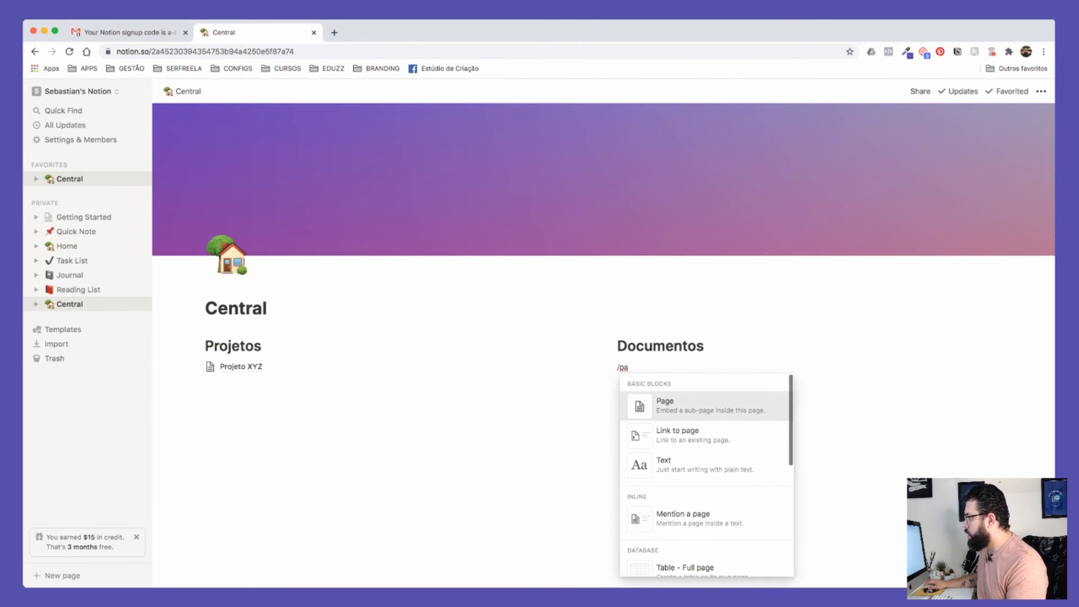
key(Return)
text(Financa)
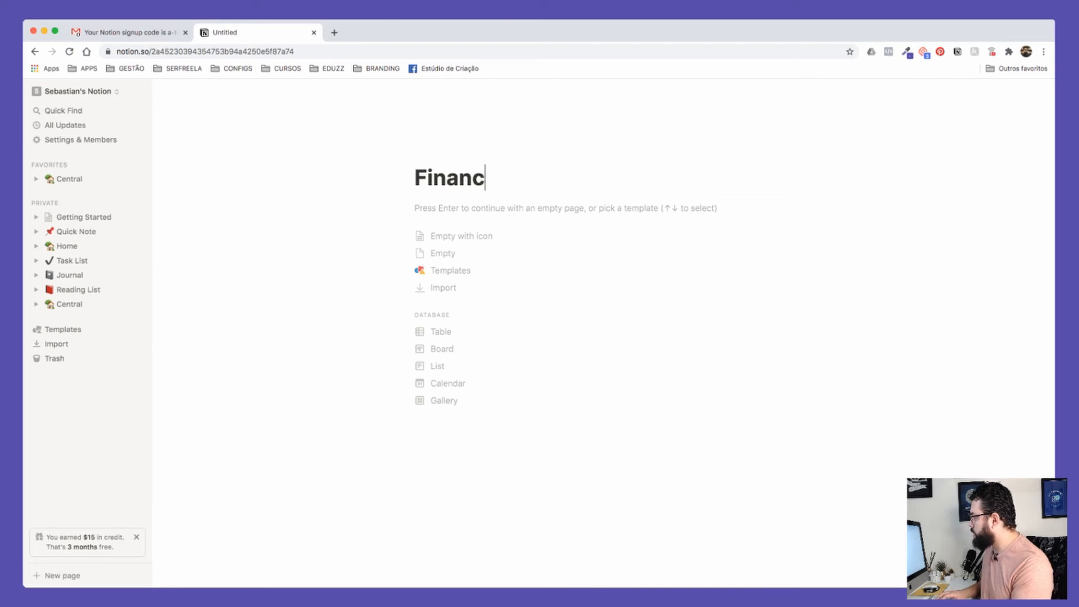
key(BackSpace)
key(BackSpace)
text(ças)
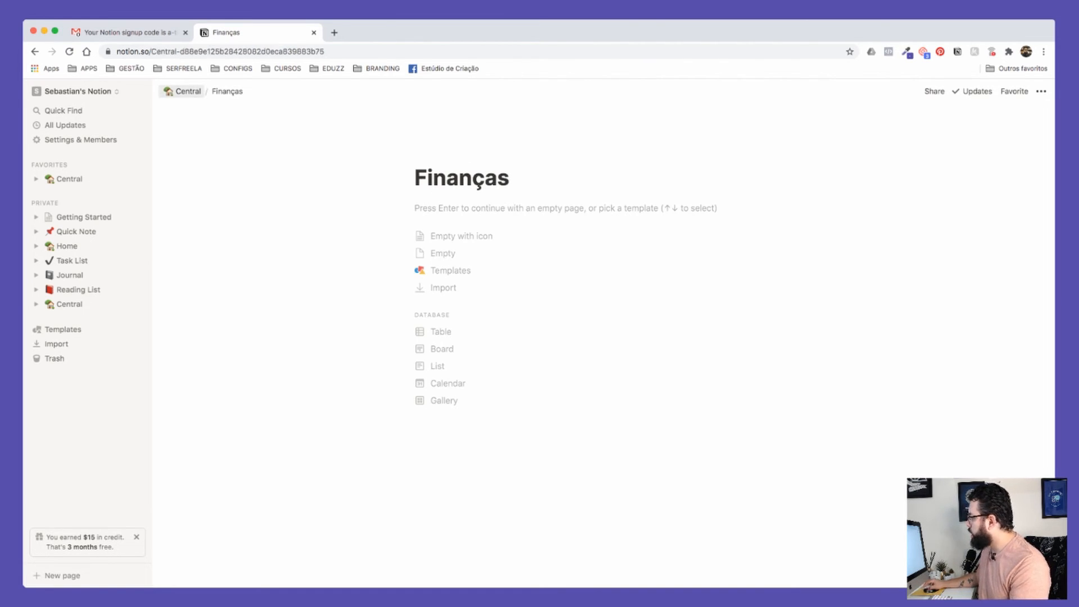
click(185, 91)
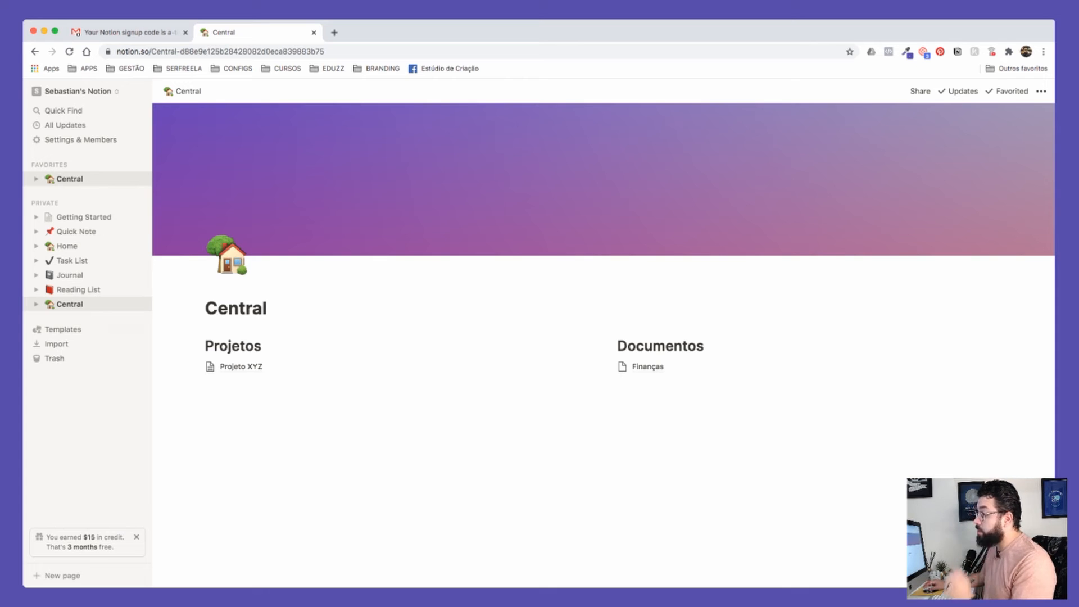
Step: Open the template gallery and preview templates like Roadmap, Grade Calculator, Class Notes and Personal CRM
scroll(63, 329, up, 5)
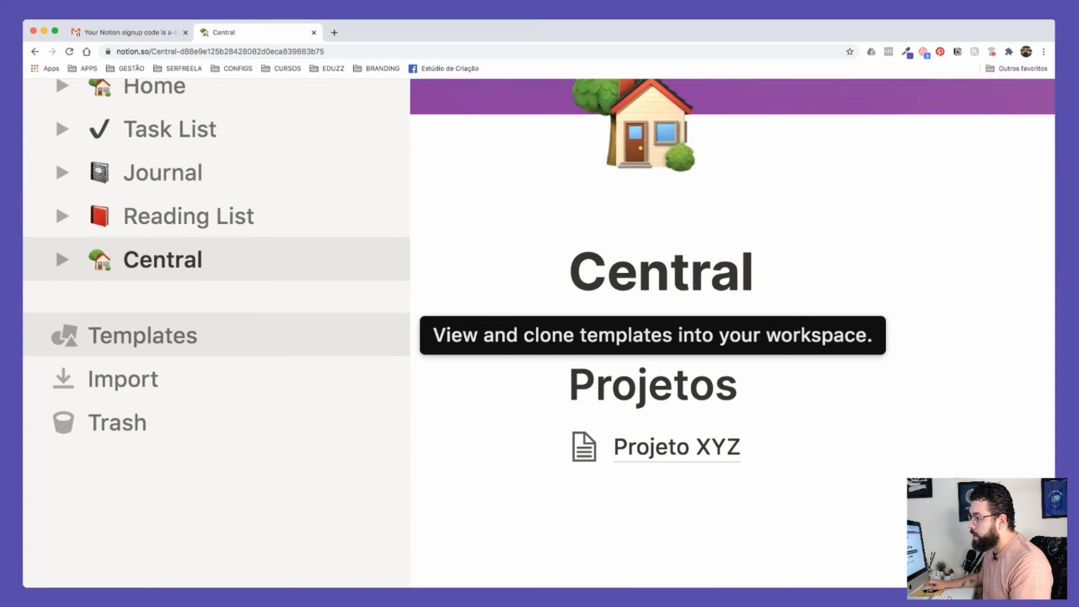
click(63, 330)
scroll(63, 330, down, 5)
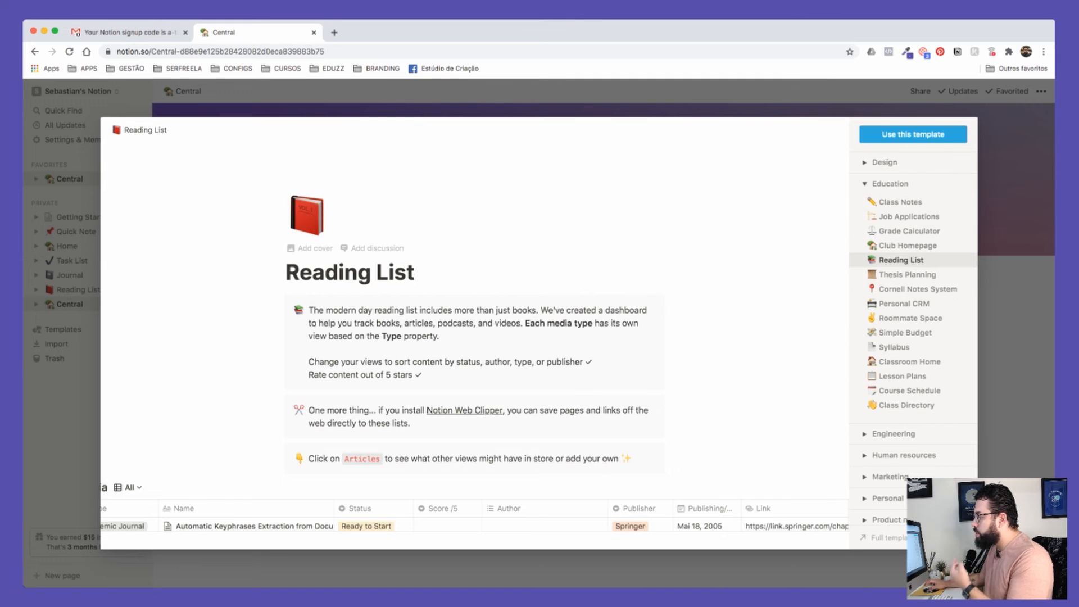
scroll(475, 340, down, 2)
scroll(475, 337, down, 8)
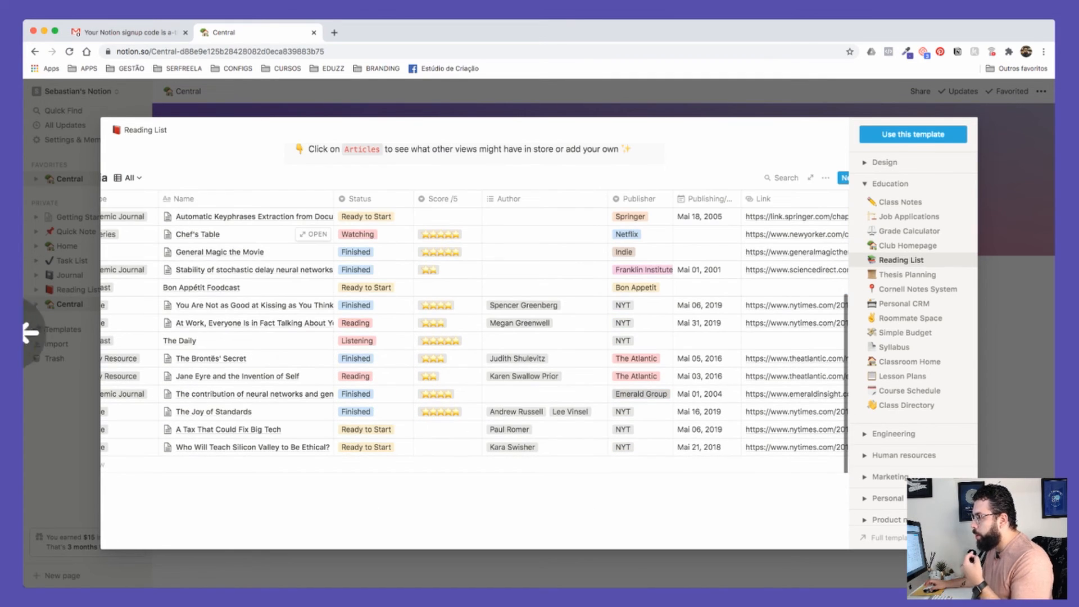
scroll(475, 338, up, 7)
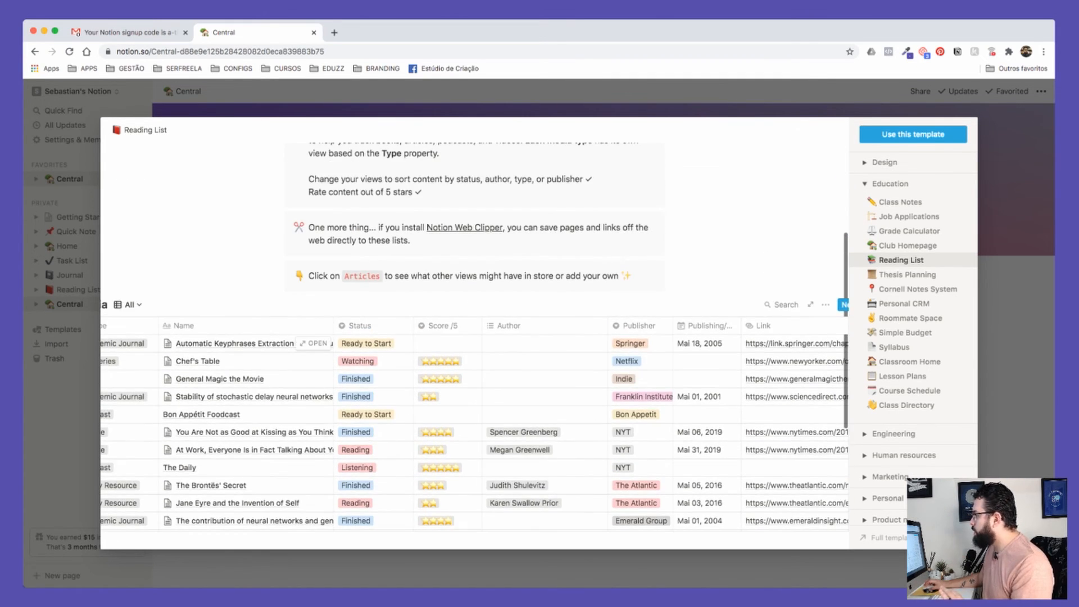
scroll(475, 338, up, 1)
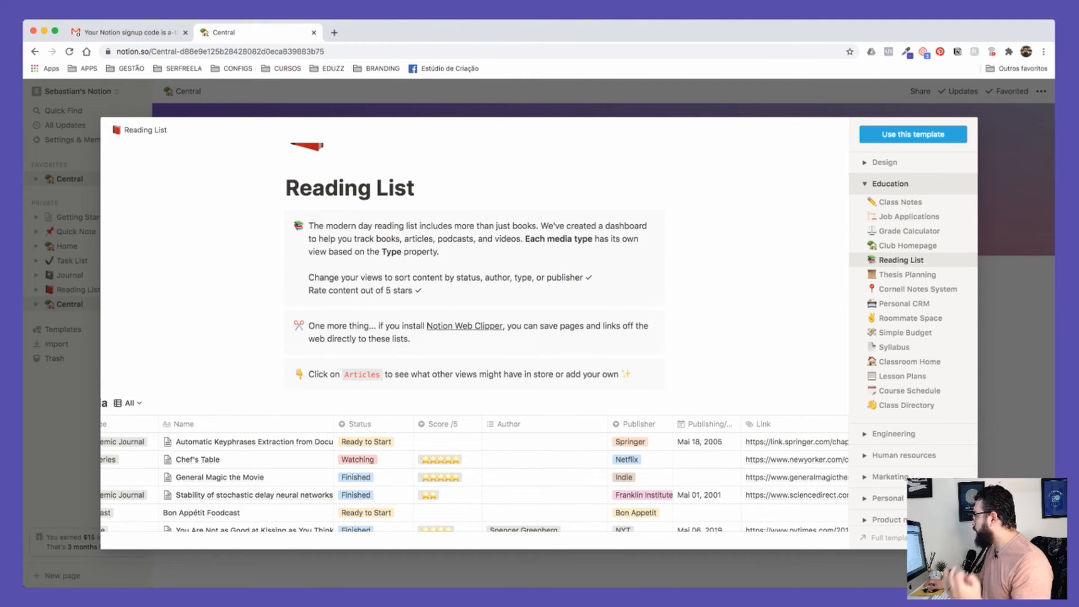
click(885, 162)
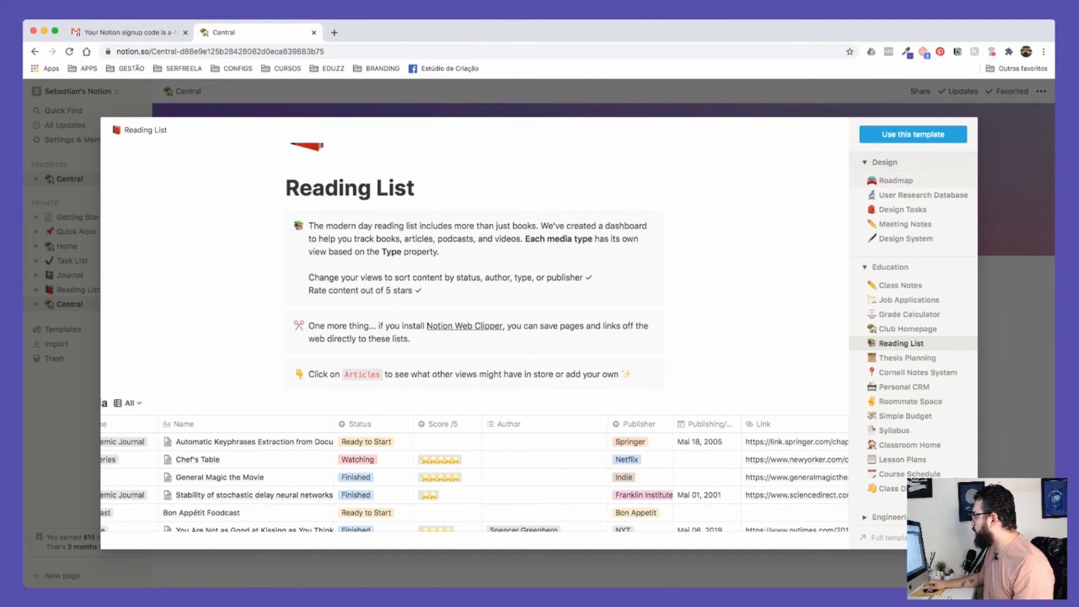
click(896, 180)
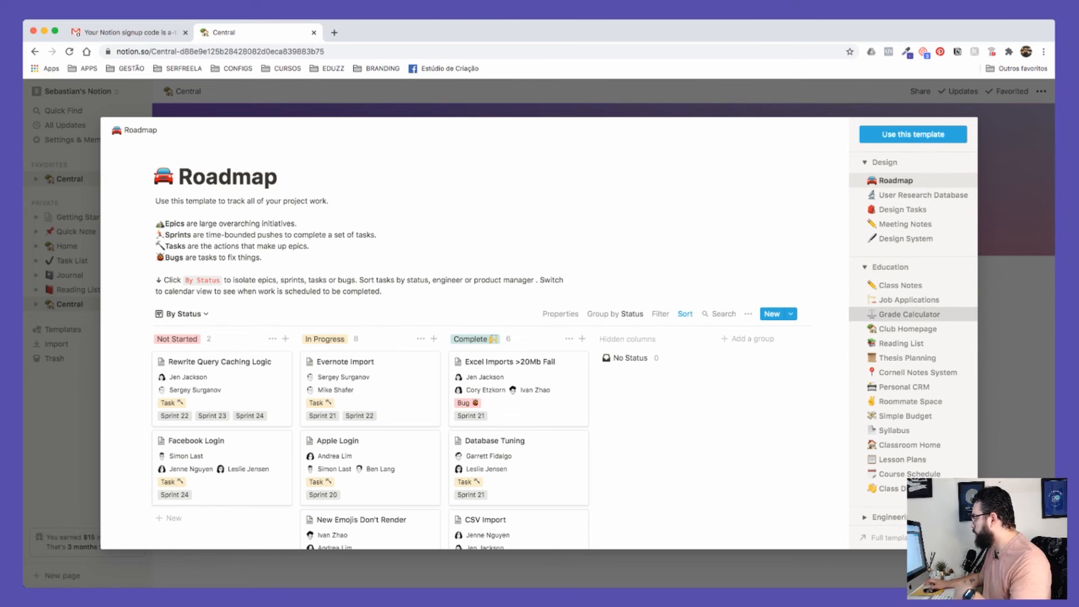
click(909, 314)
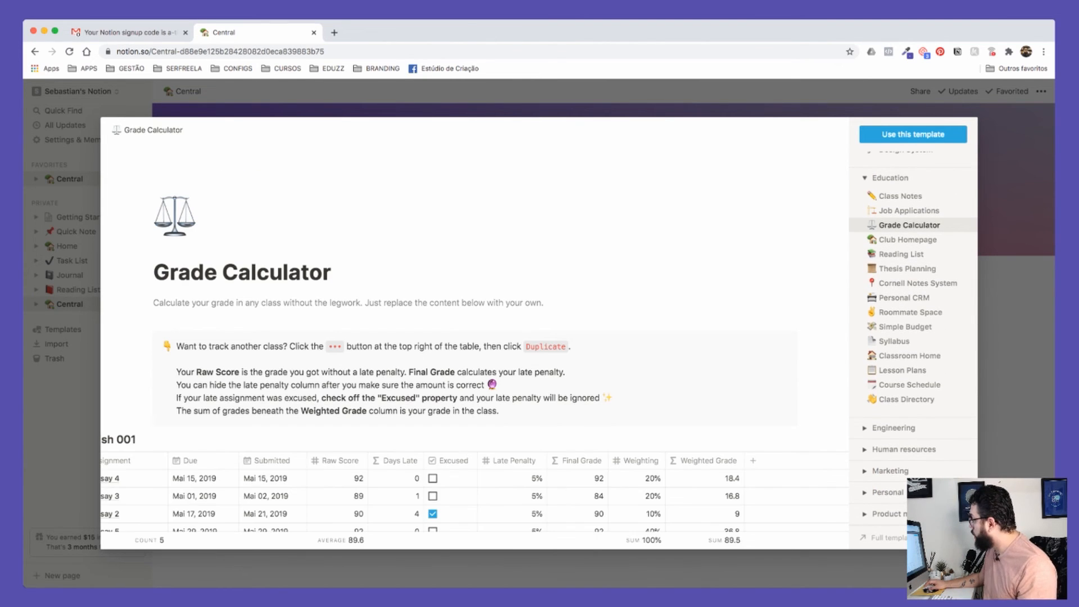
click(900, 195)
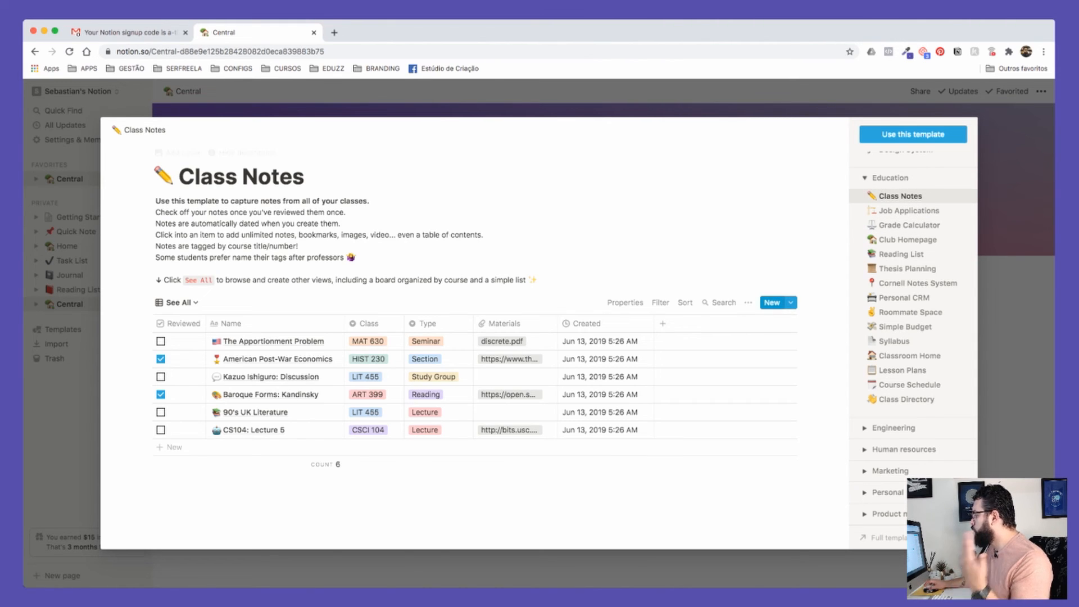
click(909, 225)
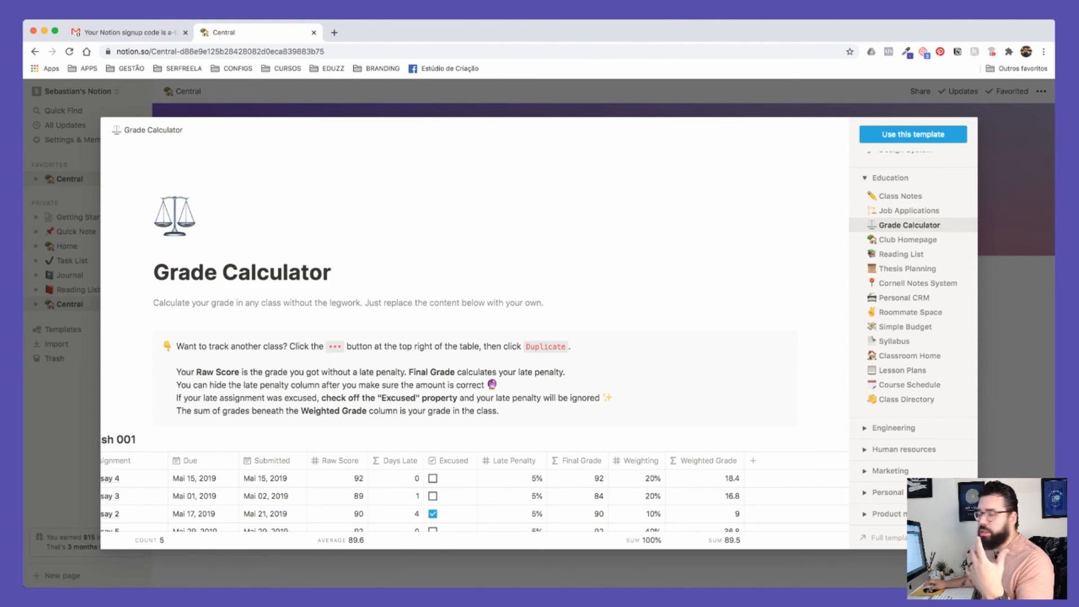
click(918, 283)
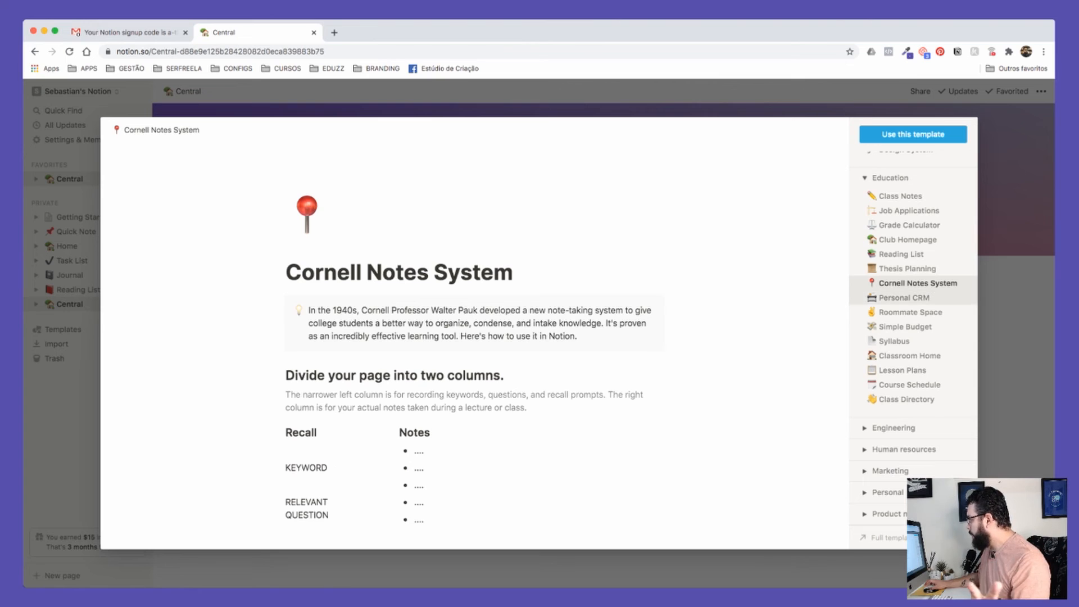
click(905, 297)
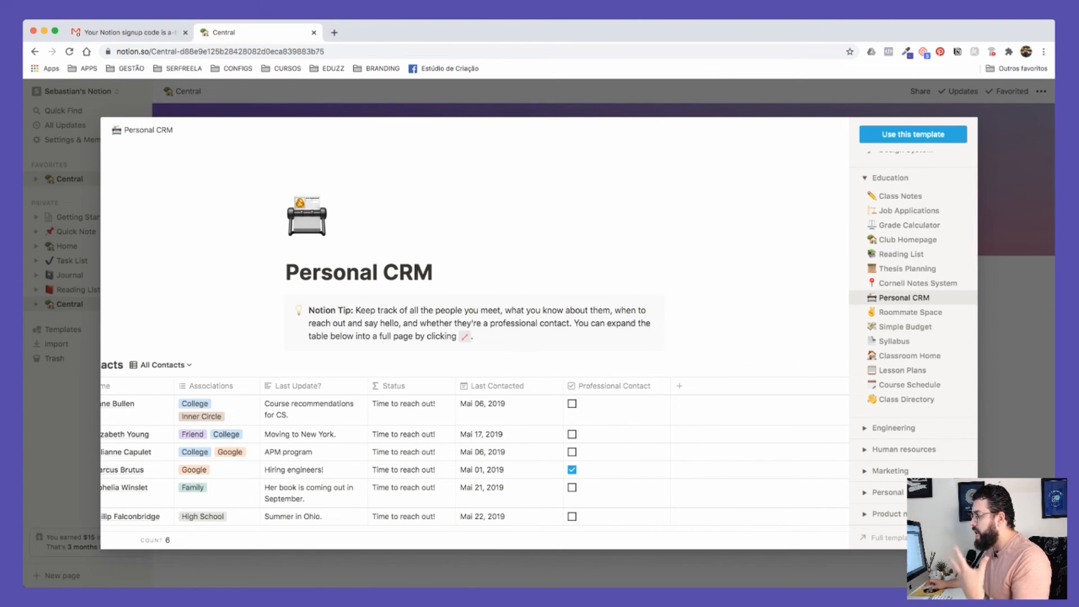
Step: Expand Marketing and add the Content Calendar template to the workspace
scroll(473, 337, down, 5)
scroll(474, 337, down, 4)
scroll(474, 338, down, 2)
scroll(474, 337, up, 4)
scroll(474, 337, down, 5)
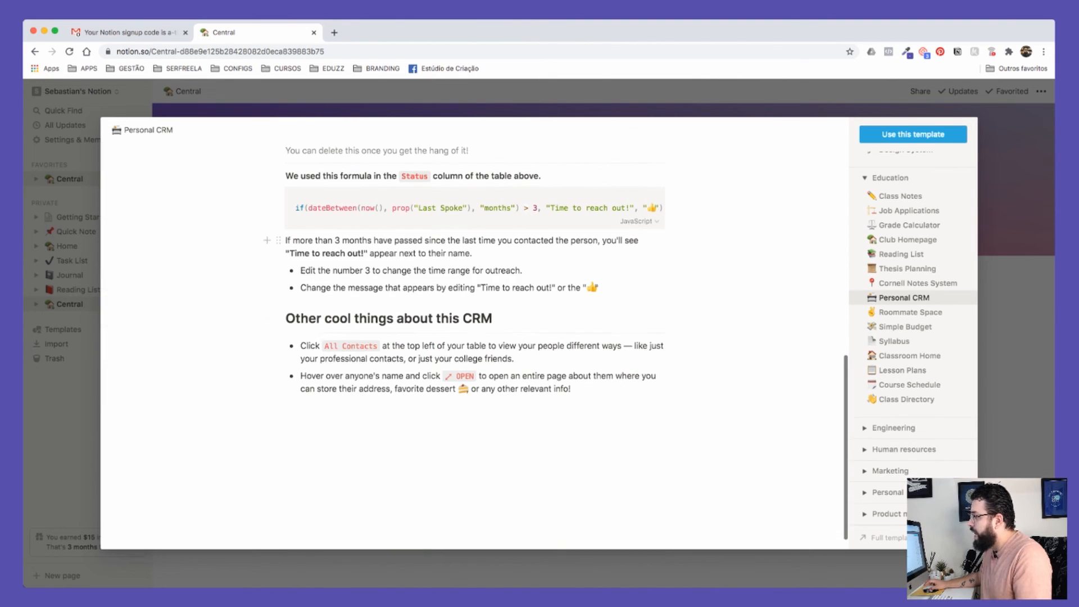
scroll(474, 337, up, 3)
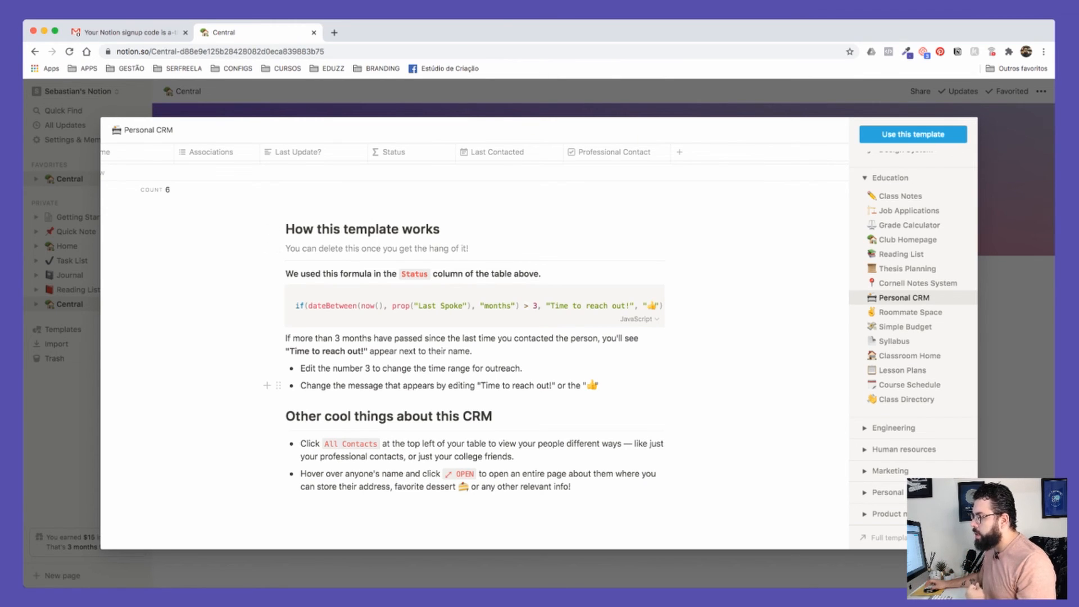
scroll(910, 384, up, 1)
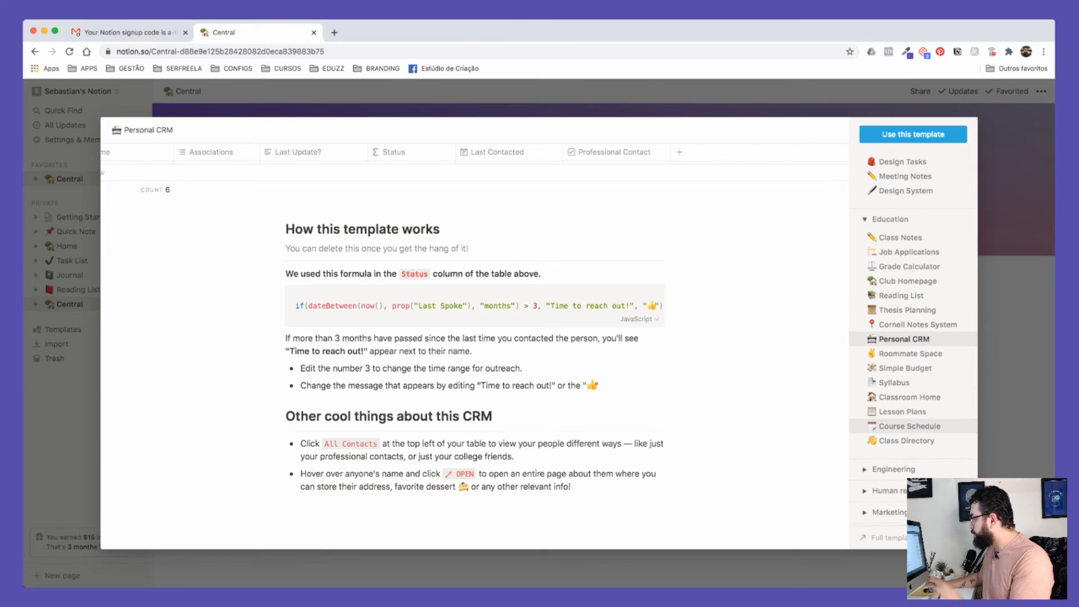
scroll(914, 337, up, 2)
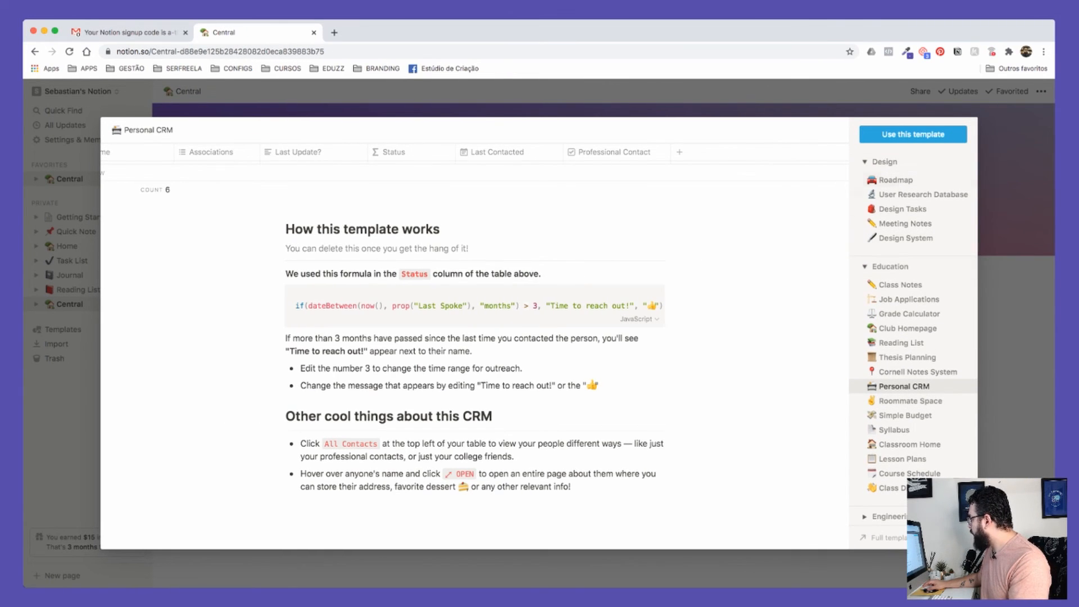
scroll(914, 338, down, 3)
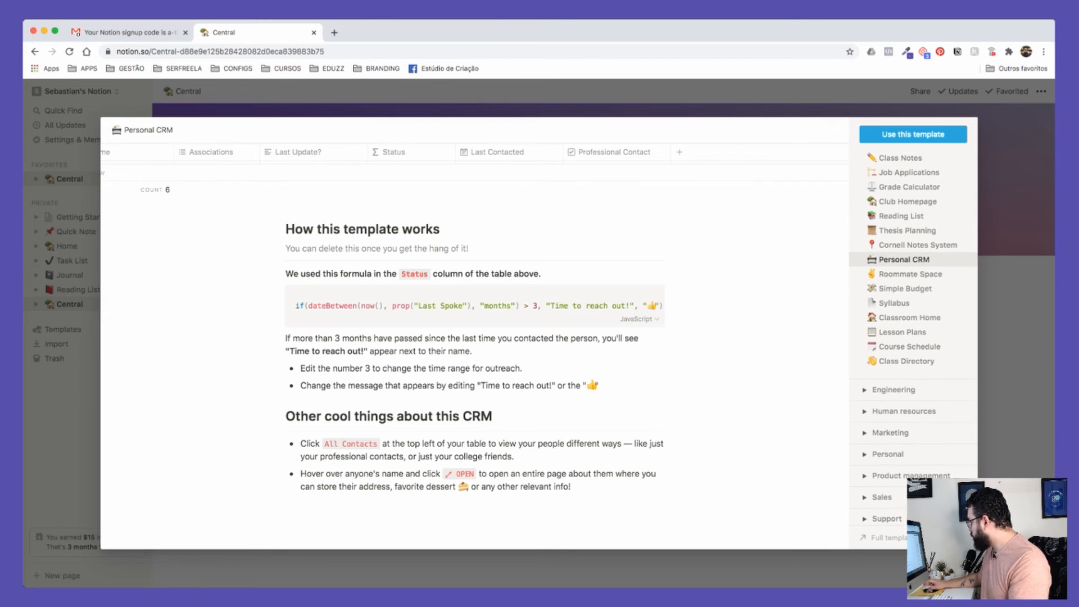
click(890, 432)
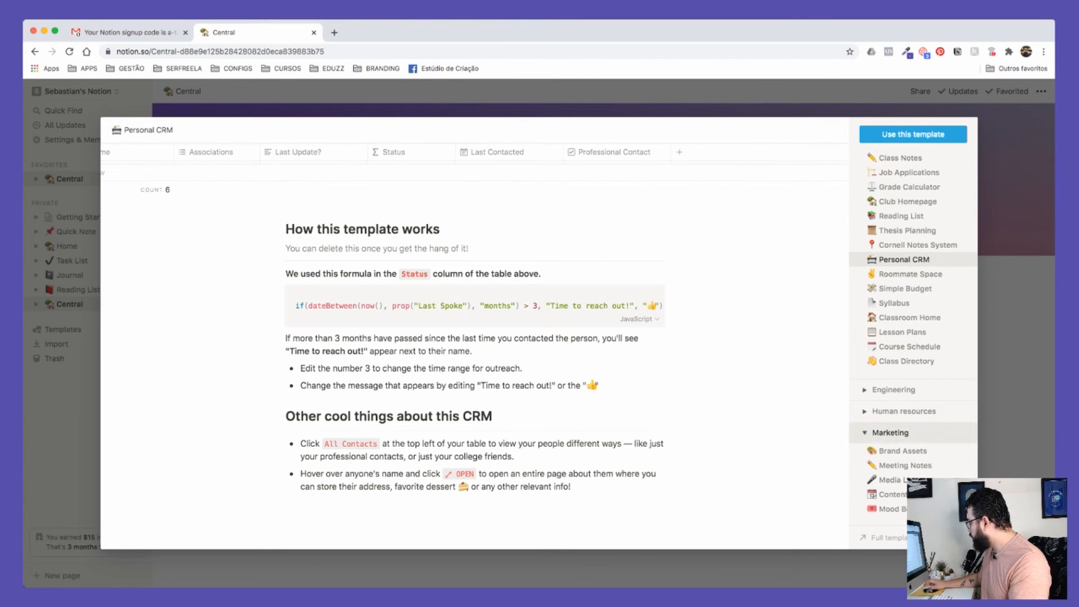
scroll(913, 337, down, 2)
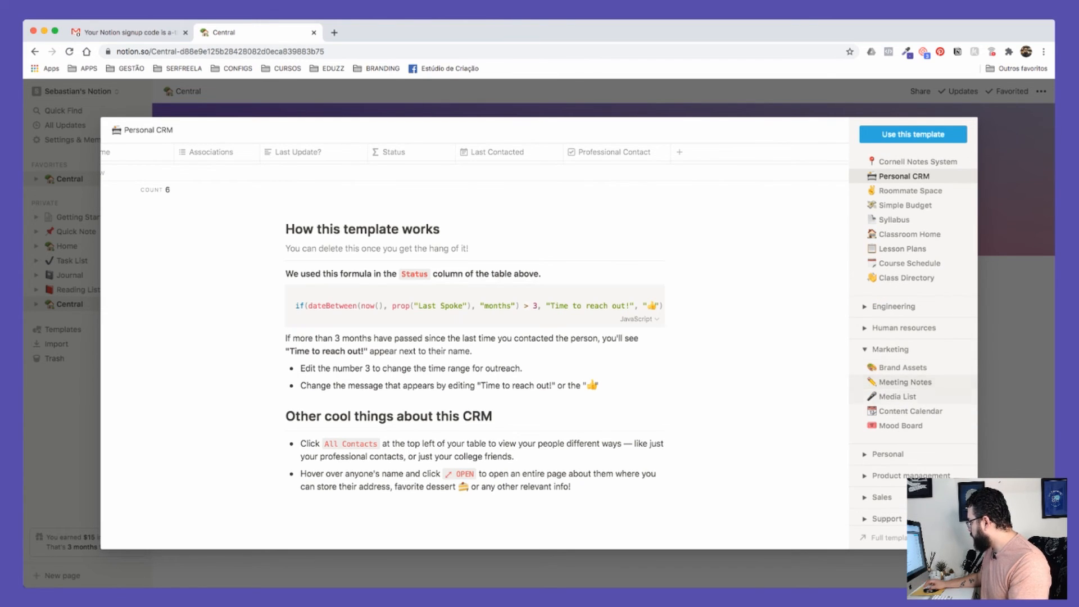
click(898, 396)
click(911, 411)
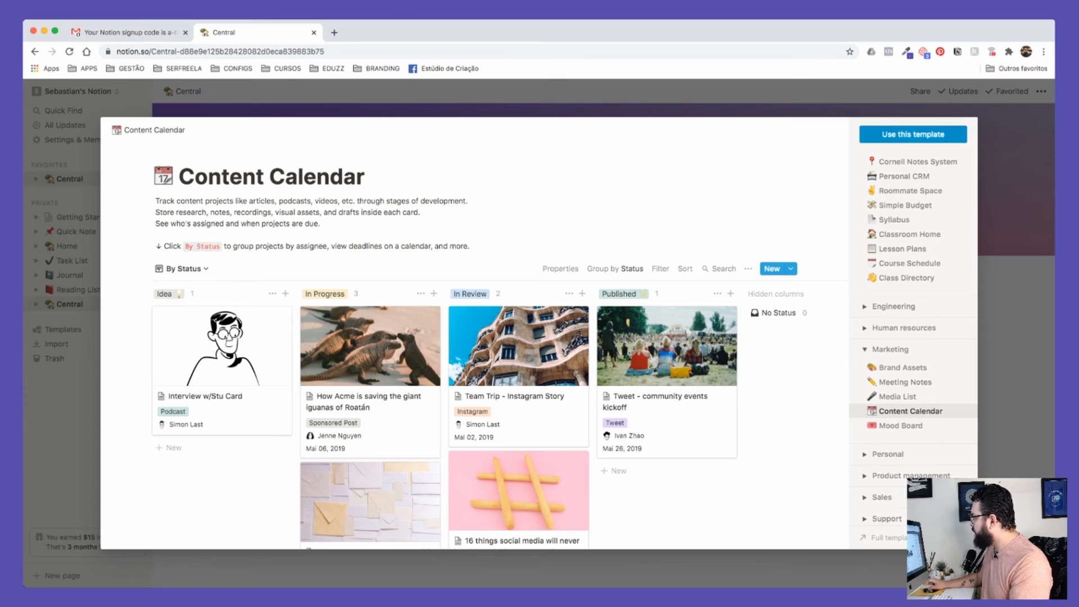
click(914, 134)
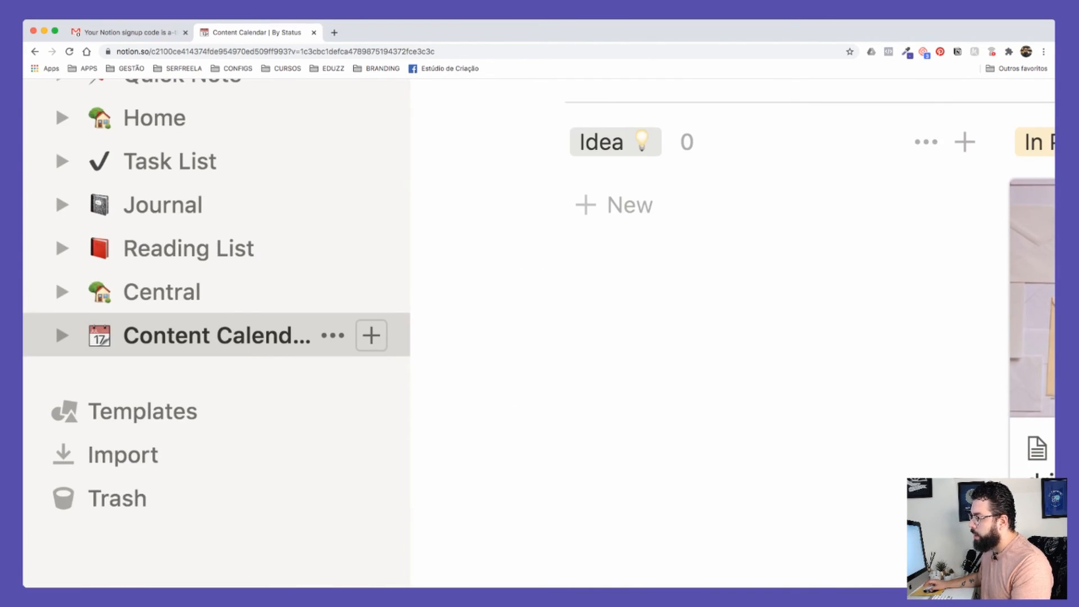
click(62, 335)
click(62, 336)
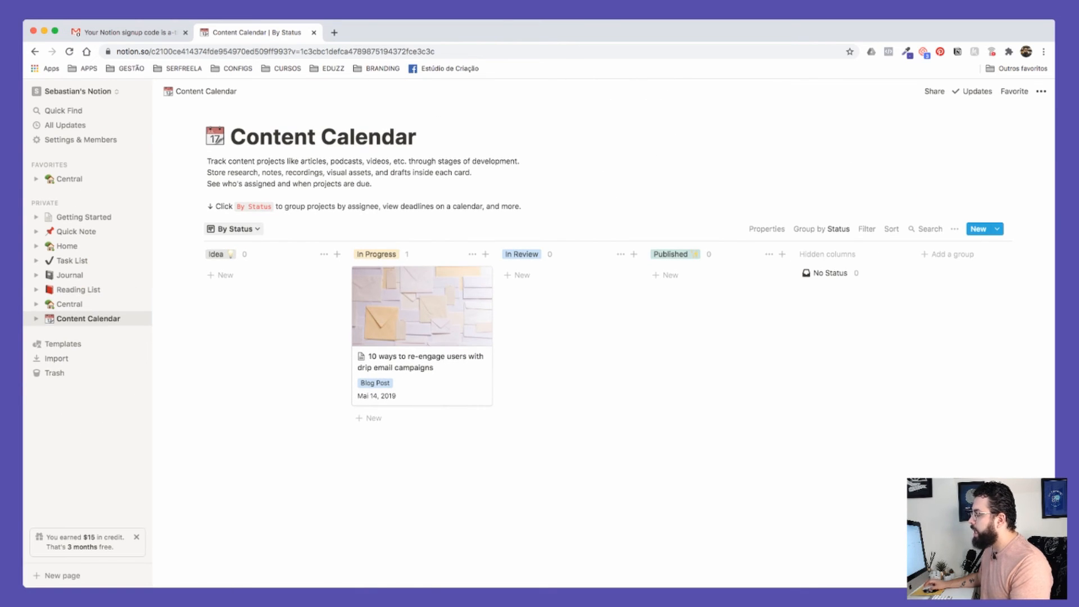
click(234, 229)
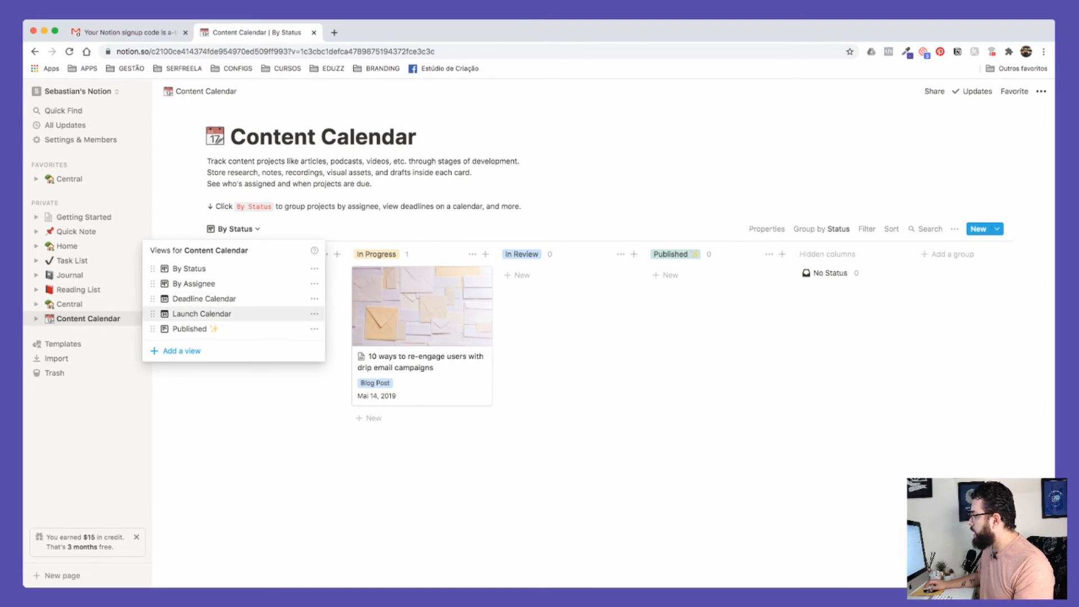
click(201, 314)
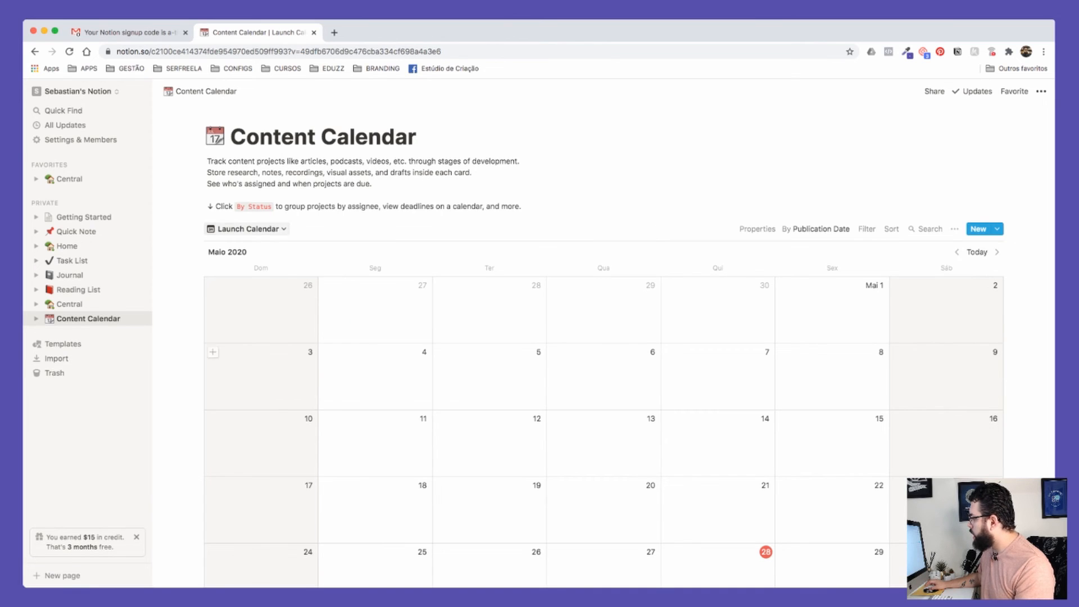
scroll(489, 365, down, 5)
scroll(489, 366, up, 3)
click(247, 179)
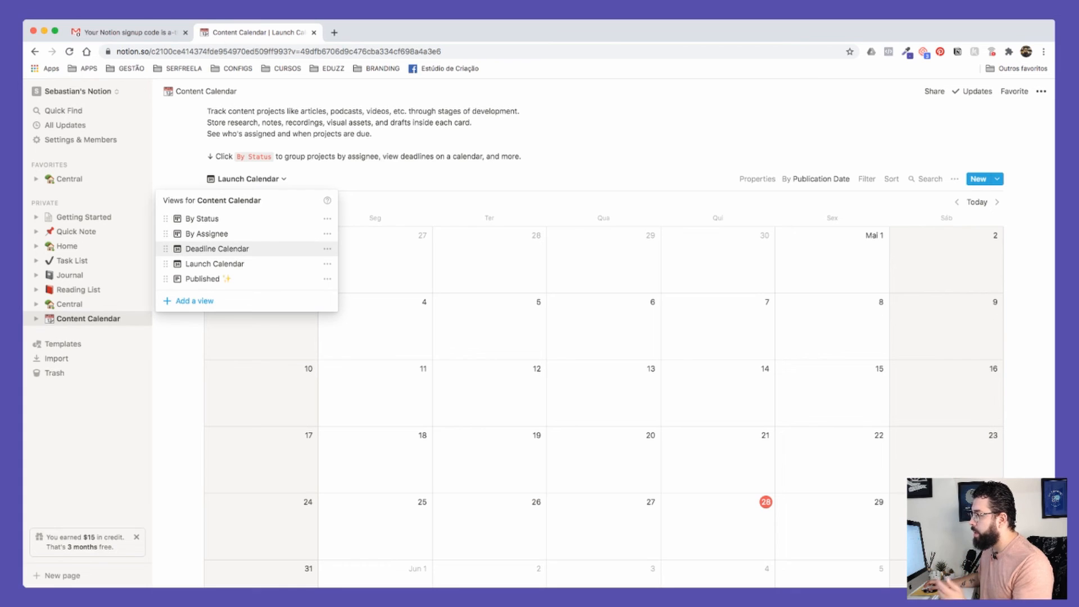
click(217, 249)
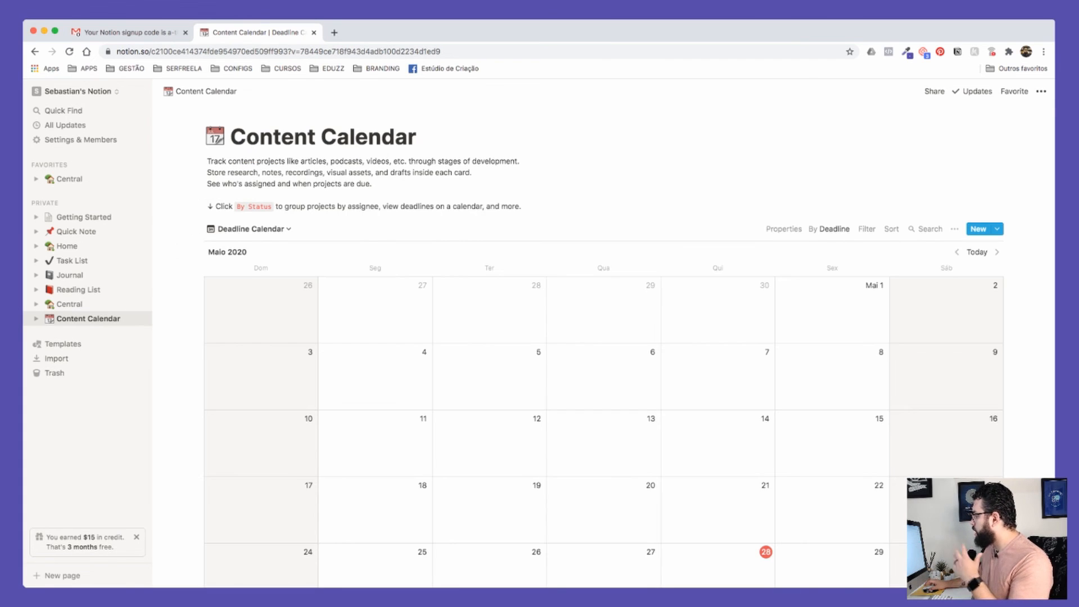
scroll(605, 337, down, 4)
scroll(602, 337, up, 4)
scroll(601, 338, down, 10)
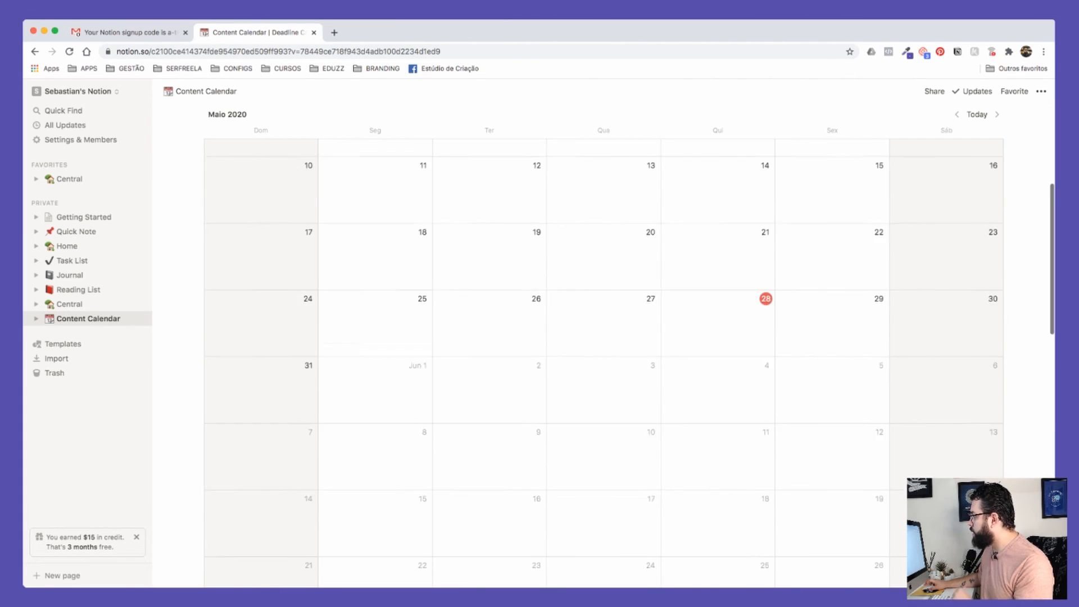
scroll(602, 337, down, 5)
scroll(602, 337, up, 10)
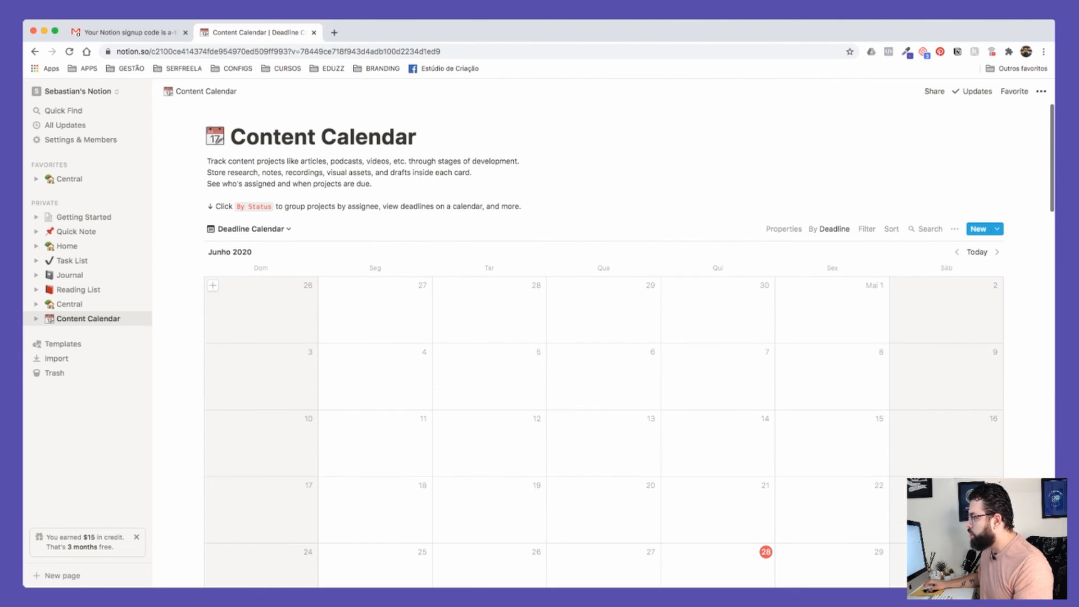
click(250, 229)
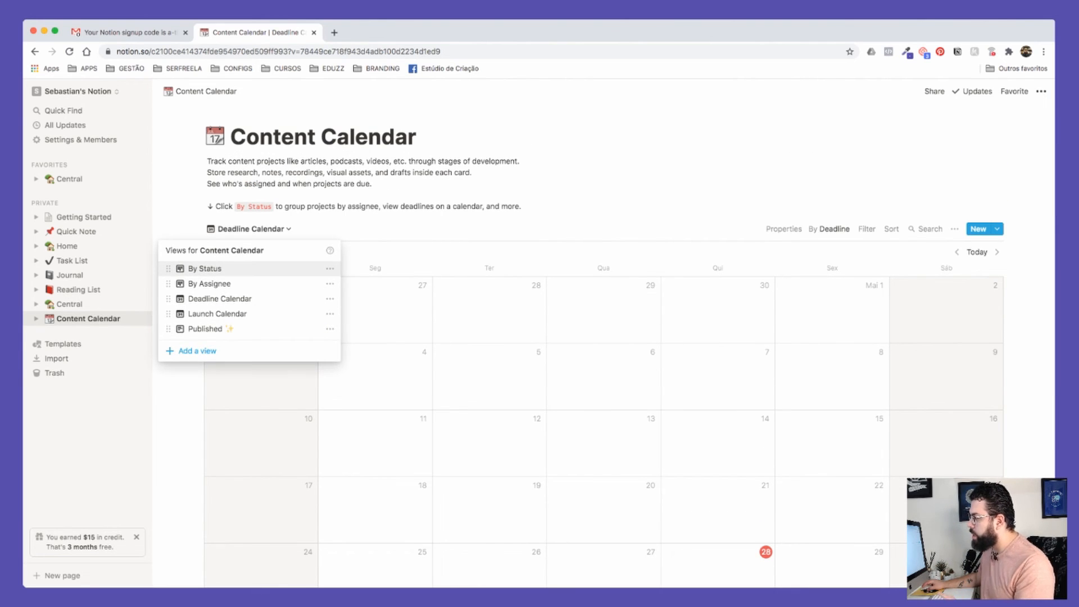
click(205, 269)
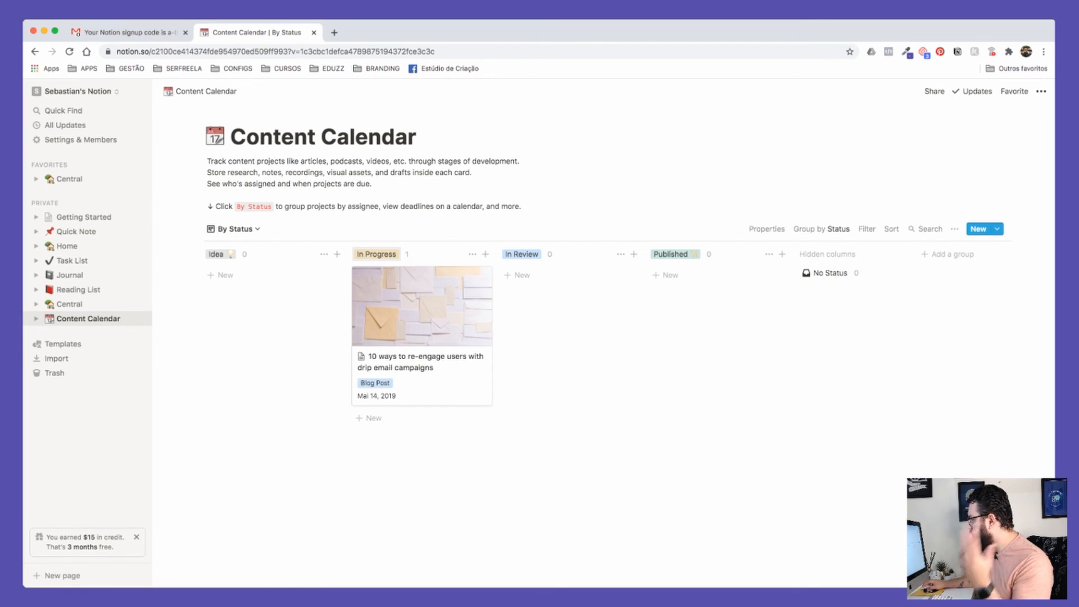
Step: Set the drip email campaigns card's Deadline to May 28, 2020
click(421, 306)
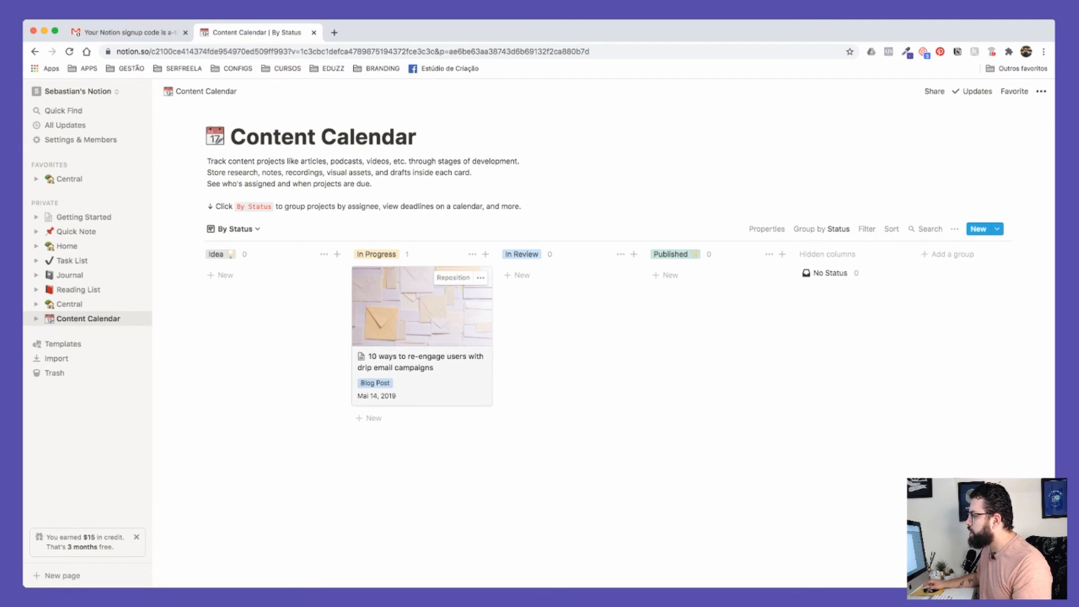
click(453, 350)
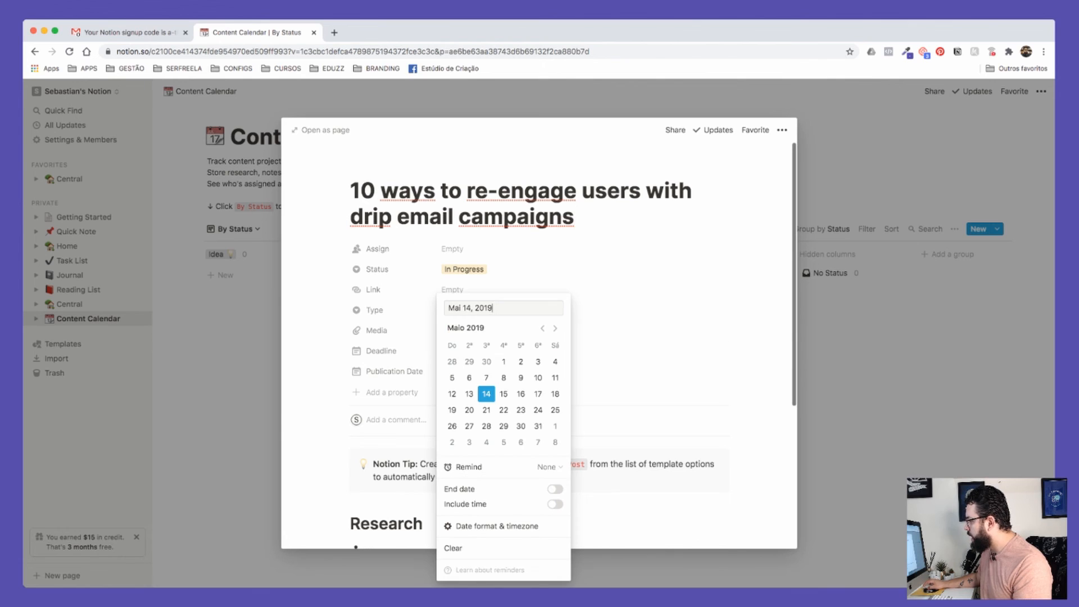
click(555, 329)
click(555, 328)
click(555, 328)
click(555, 329)
click(555, 328)
click(555, 328)
click(555, 329)
click(555, 328)
click(555, 329)
click(555, 328)
click(554, 329)
click(555, 329)
click(555, 328)
click(555, 329)
click(542, 329)
click(542, 329)
click(521, 426)
key(Escape)
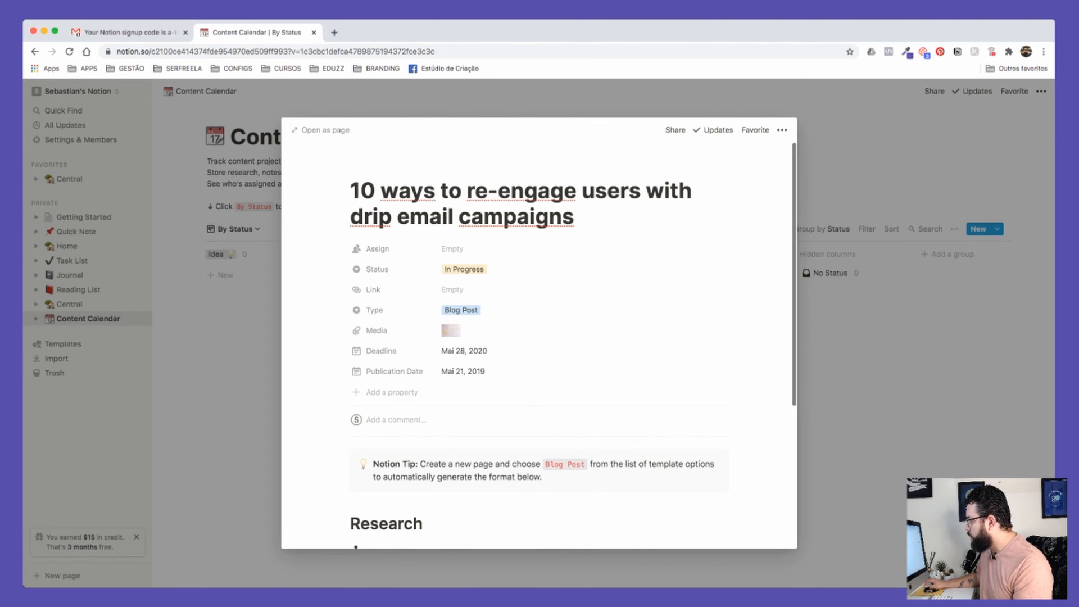
Step: Switch the Content Calendar to the Deadline Calendar view and preview the May 28 card
click(234, 228)
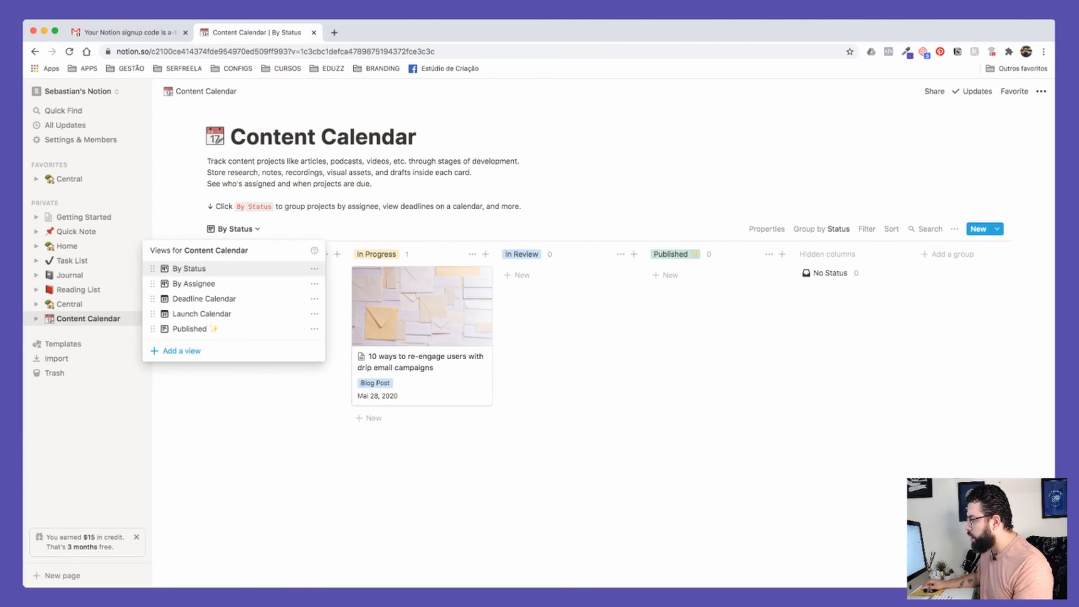
click(214, 298)
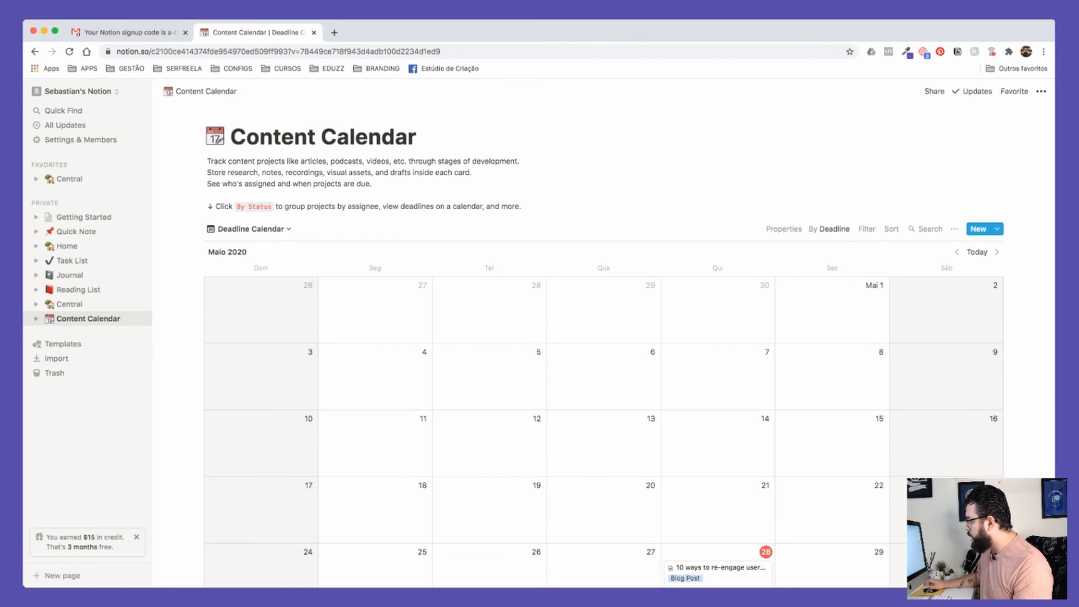
scroll(604, 360, down, 2)
click(719, 490)
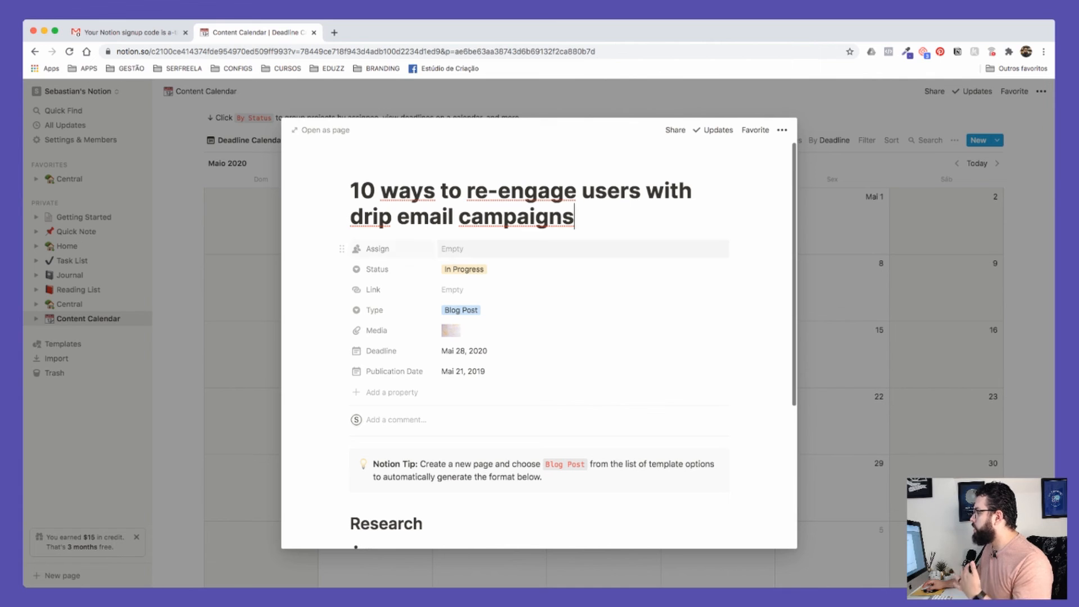
key(Escape)
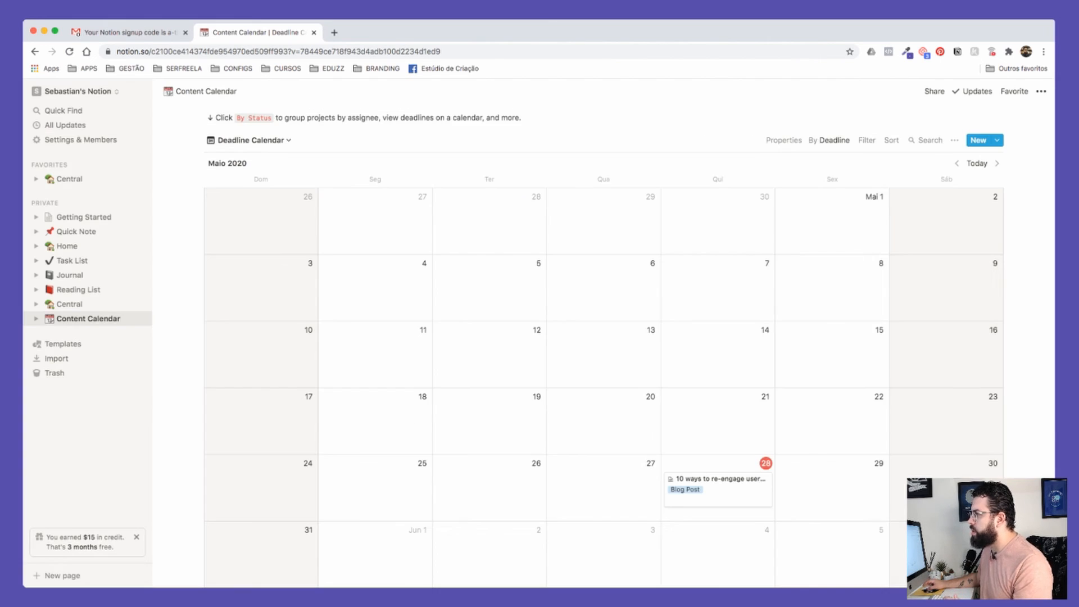
scroll(604, 338, up, 2)
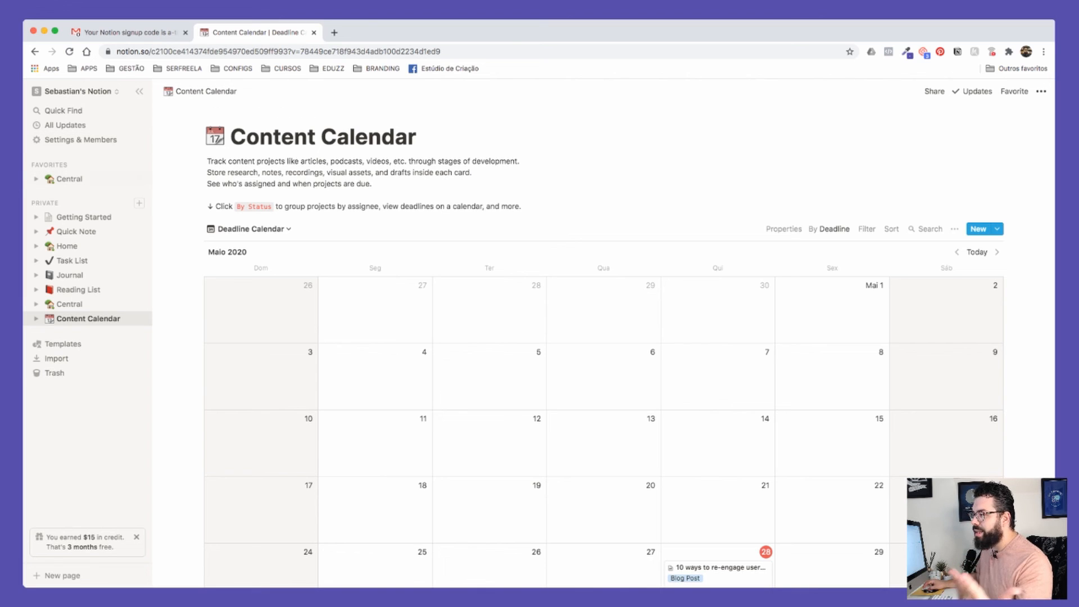
Step: Move Content Calendar into Projeto XYZ, placing its link above the Tarefas board
drag(88, 318, 101, 178)
click(69, 179)
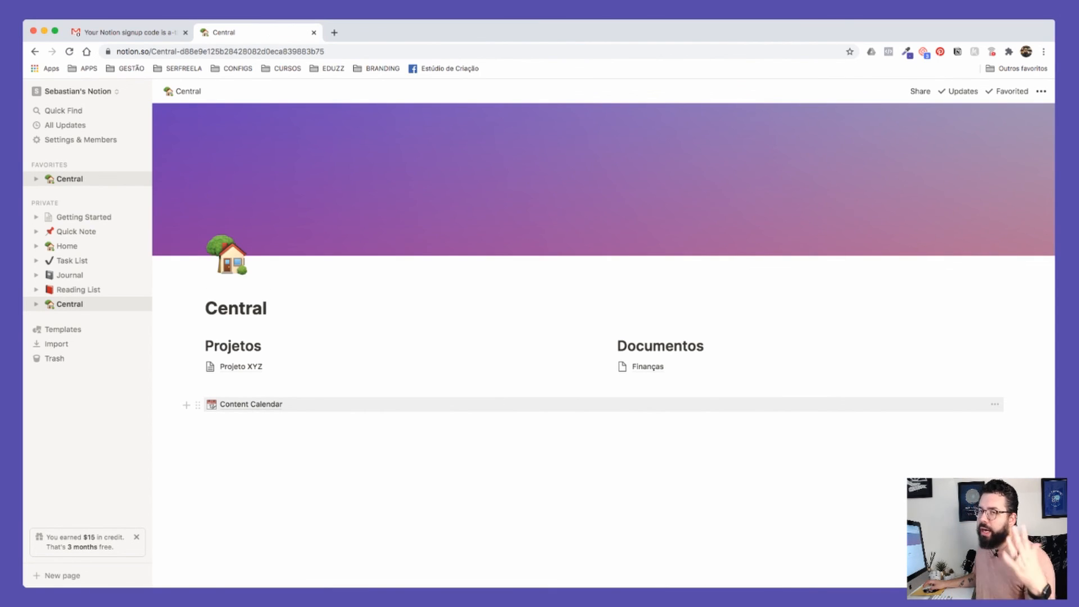
drag(198, 405, 241, 366)
click(242, 367)
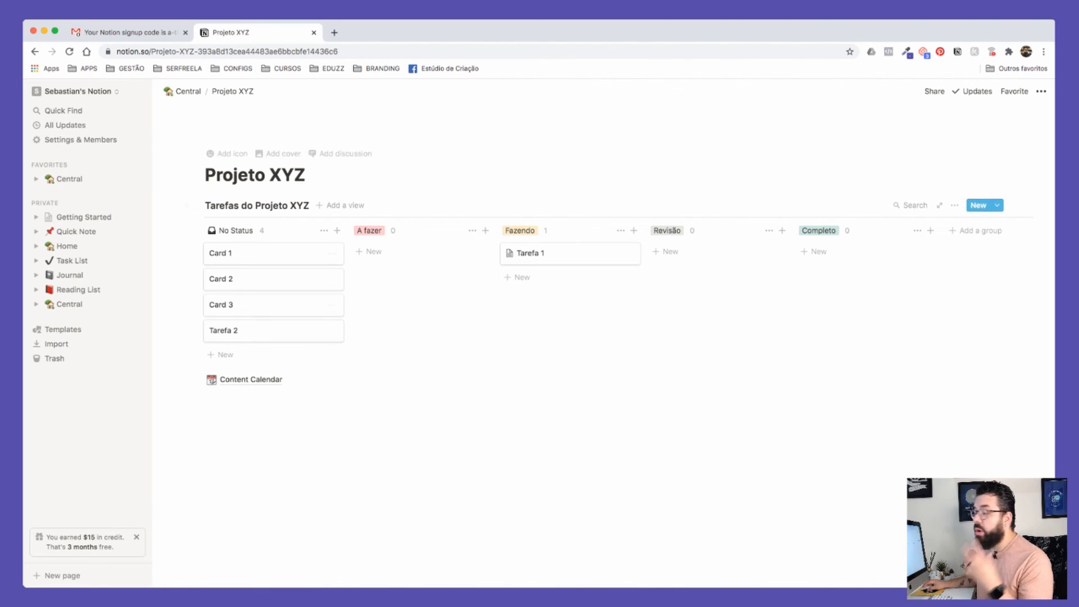
drag(187, 380, 194, 196)
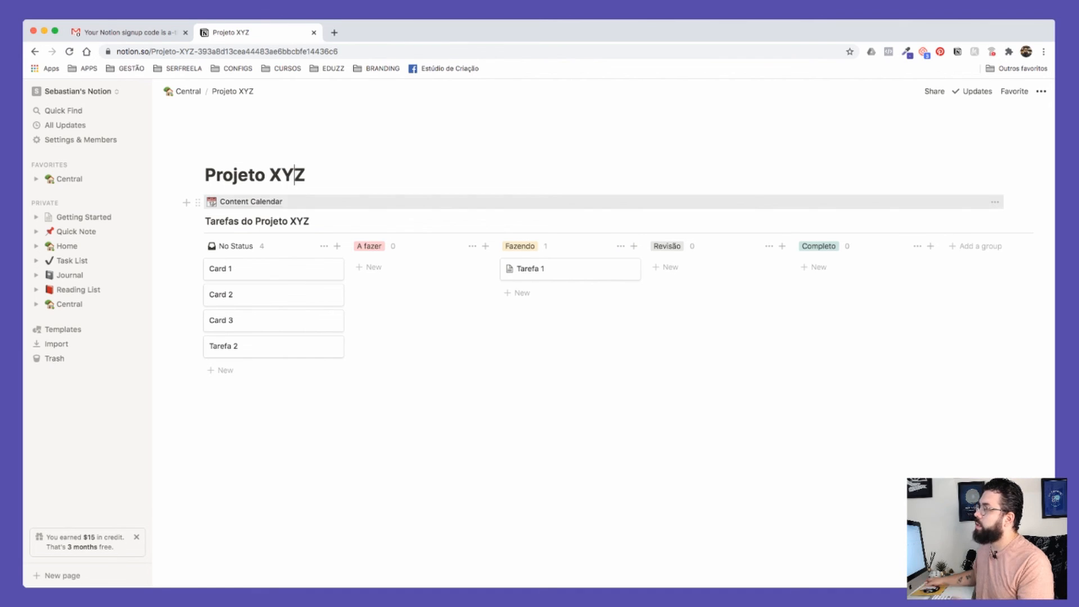
Step: Reset the Content Calendar's view to By Status and return to Projeto XYZ
click(281, 201)
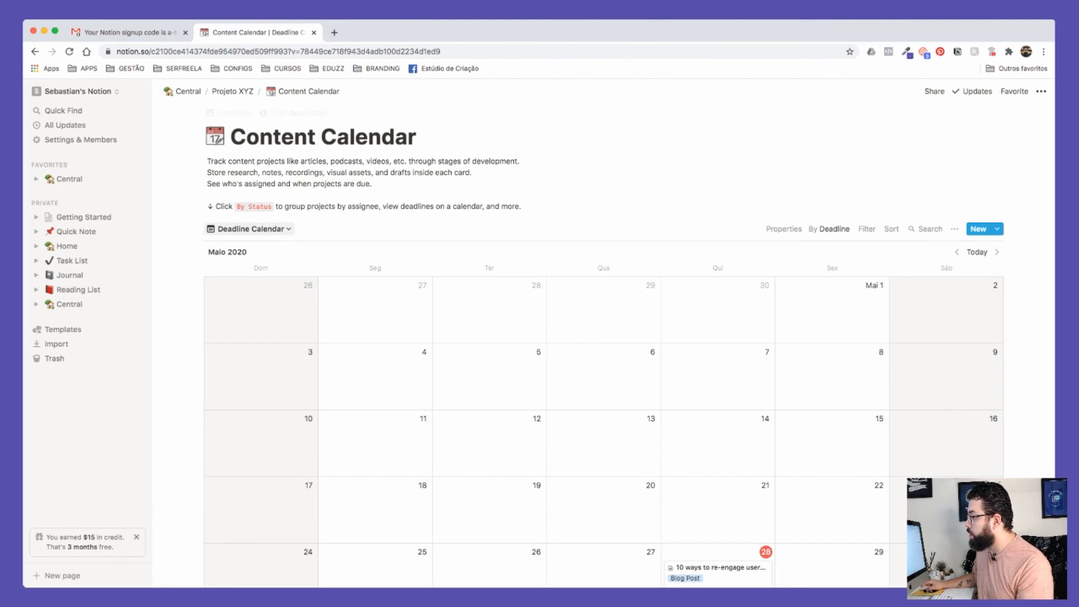
click(251, 229)
click(200, 268)
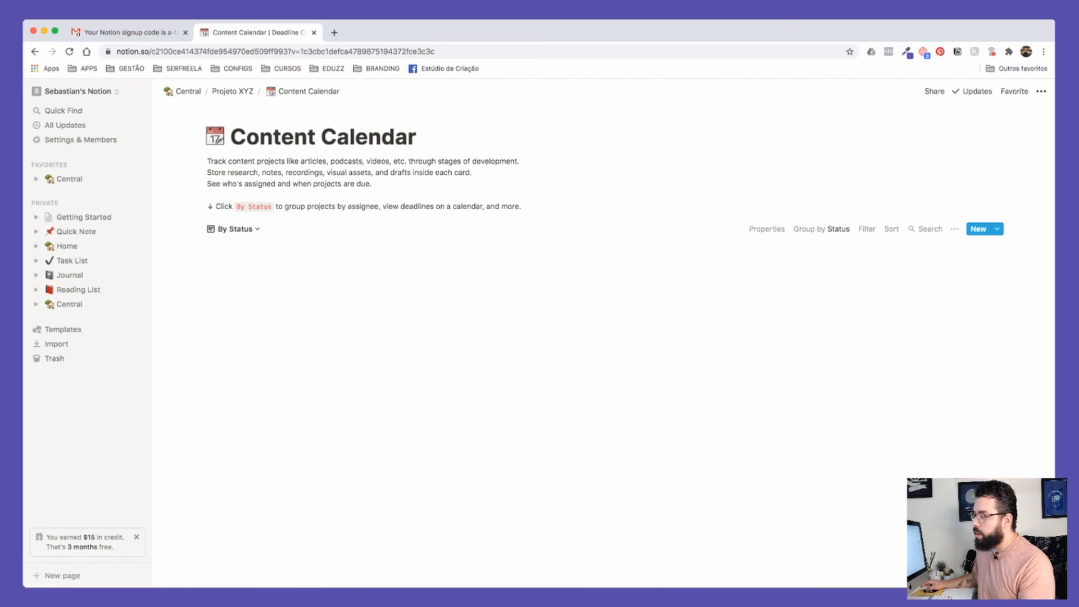
click(232, 91)
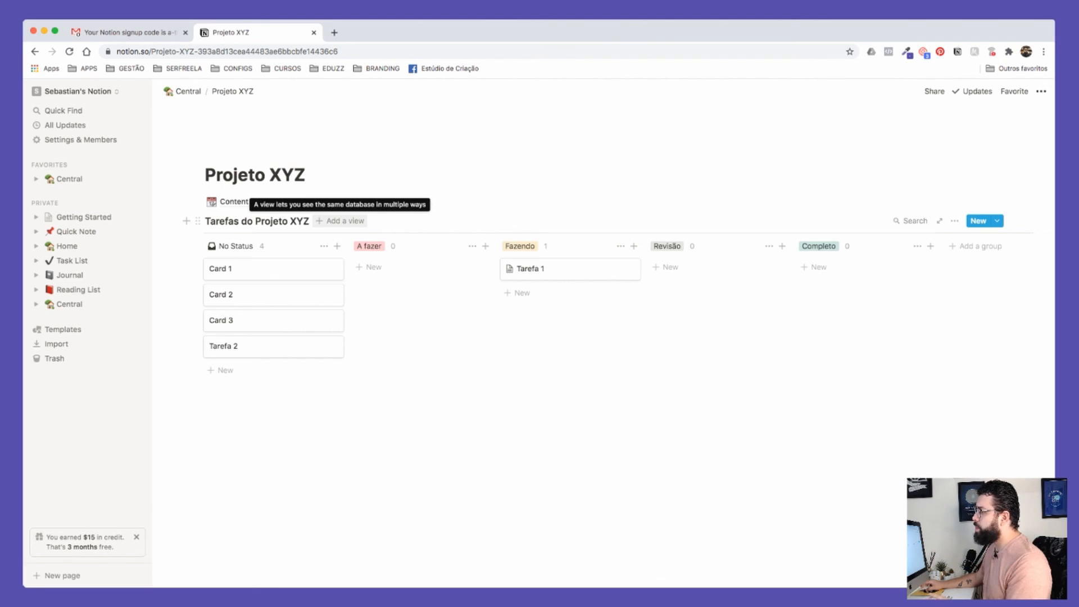
Step: Create a table view called 'Lista tabelada' that shows the five tasks with Status and Assign columns
scroll(340, 221, up, 5)
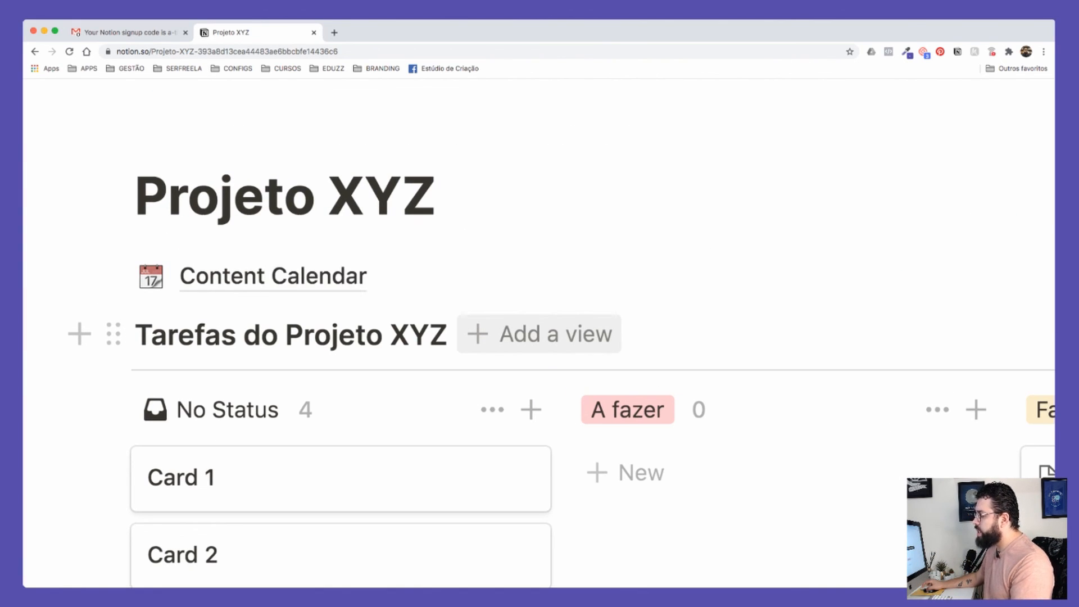
scroll(539, 334, down, 5)
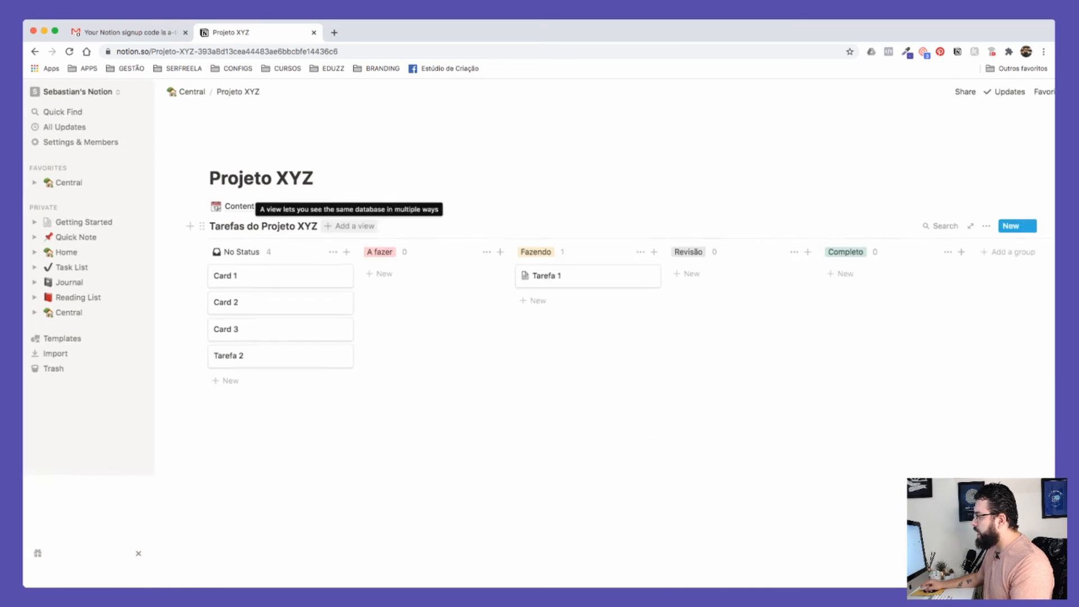
click(340, 221)
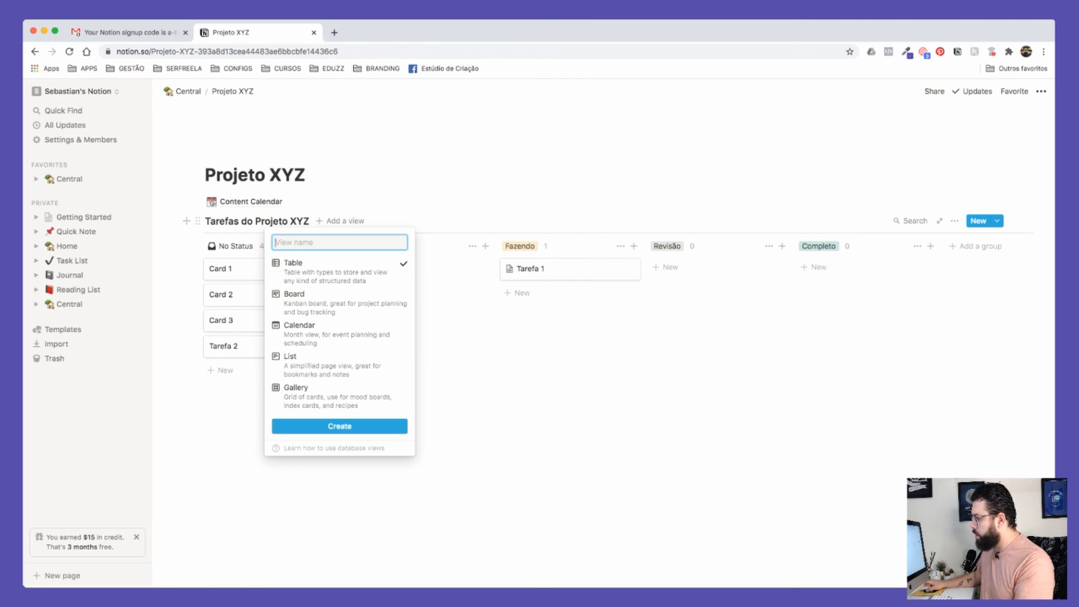
text(T)
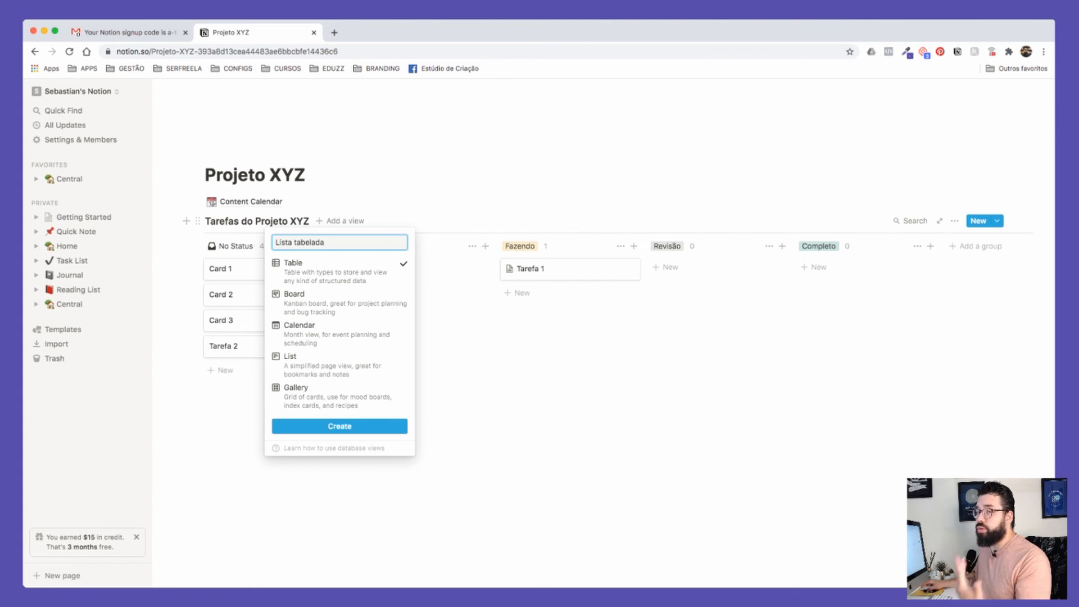
click(340, 426)
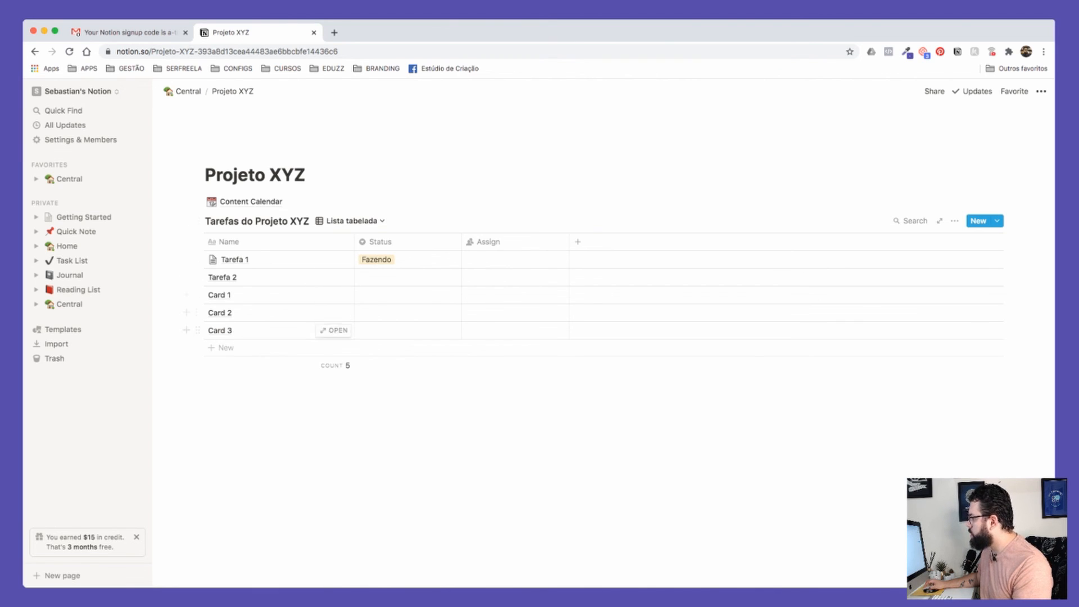
Step: Assign a person in Tarefa 1's Assign cell
click(504, 243)
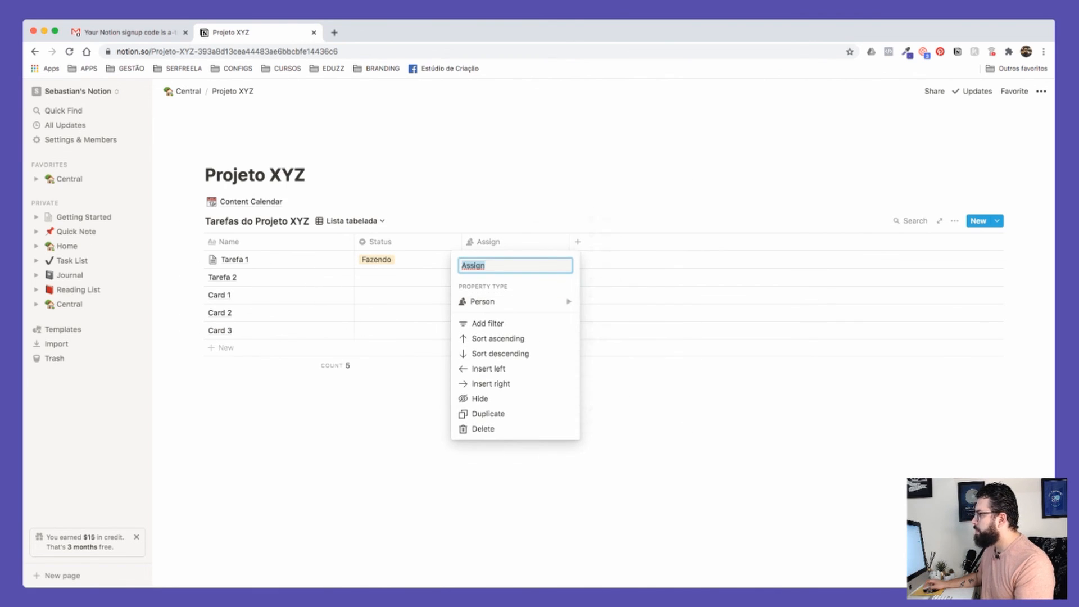
click(641, 405)
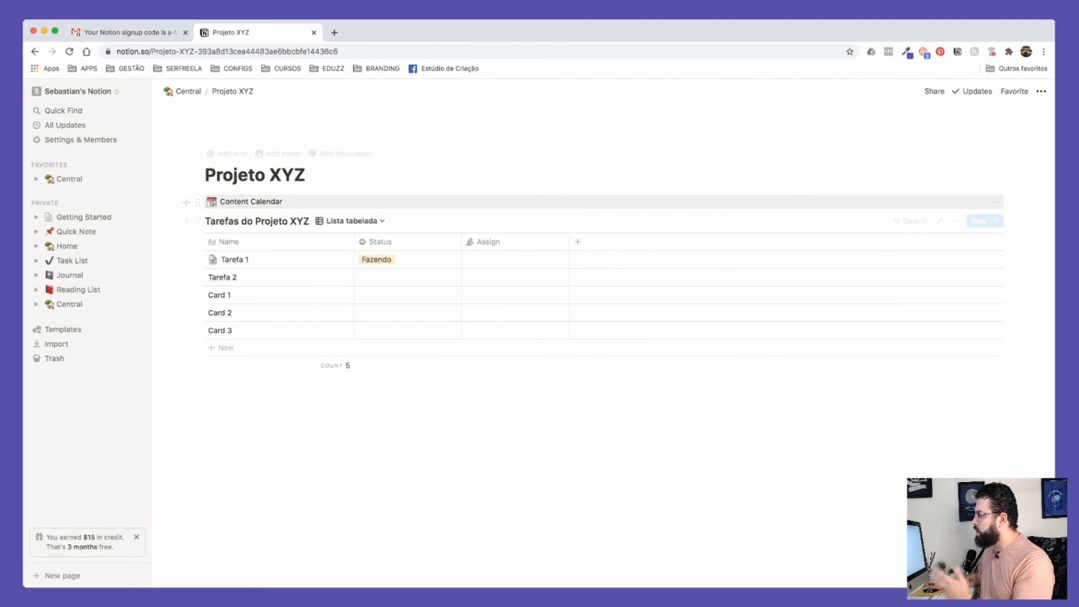
click(514, 260)
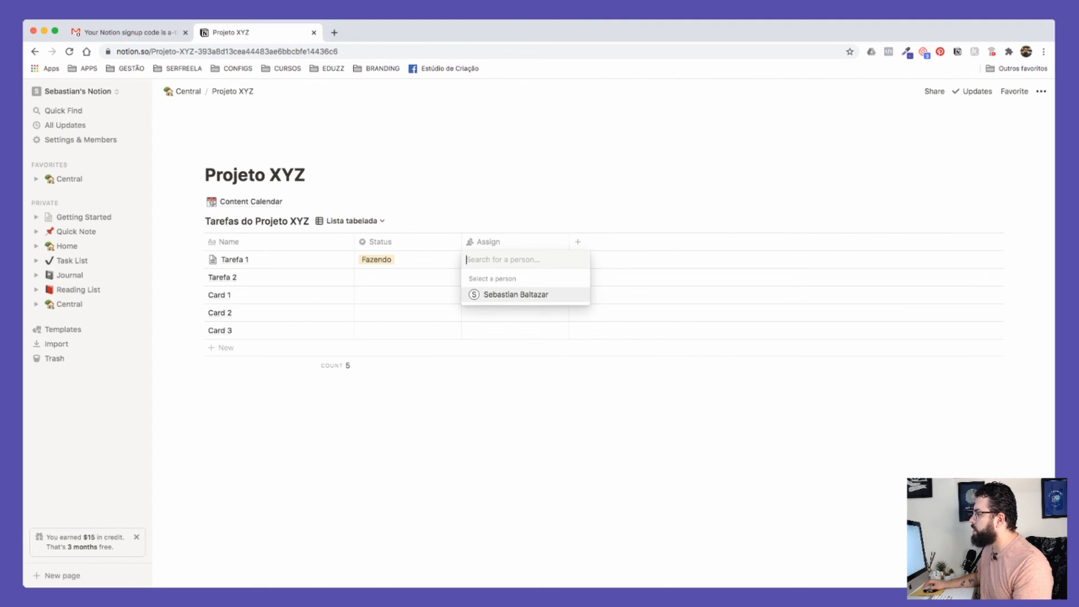
click(516, 294)
key(Escape)
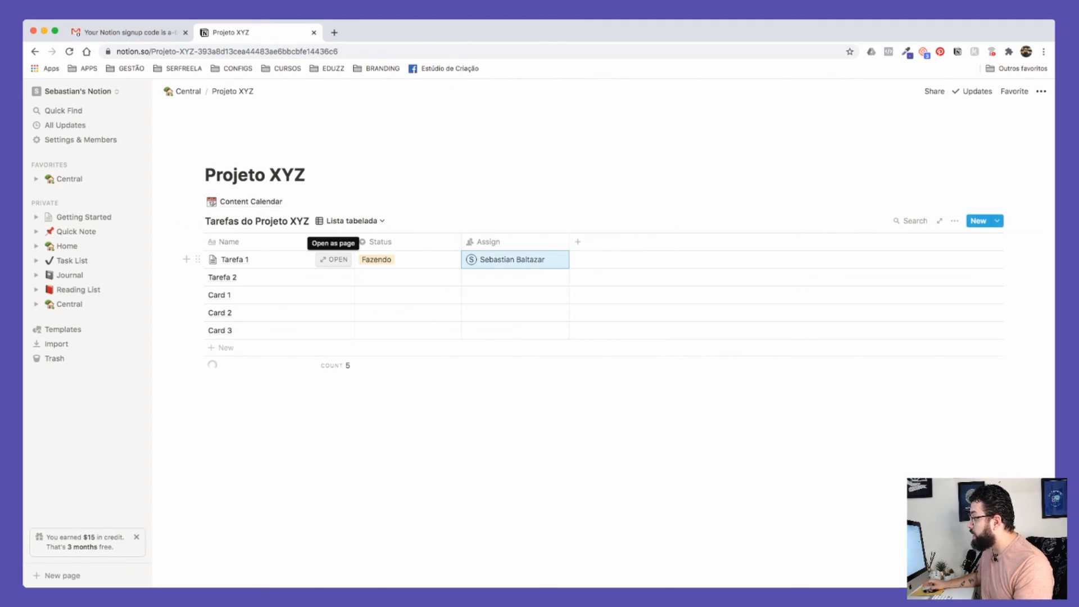
Step: Open Tarefa 1 and add a new property to the tasks, initially as a Select type
click(333, 260)
click(377, 243)
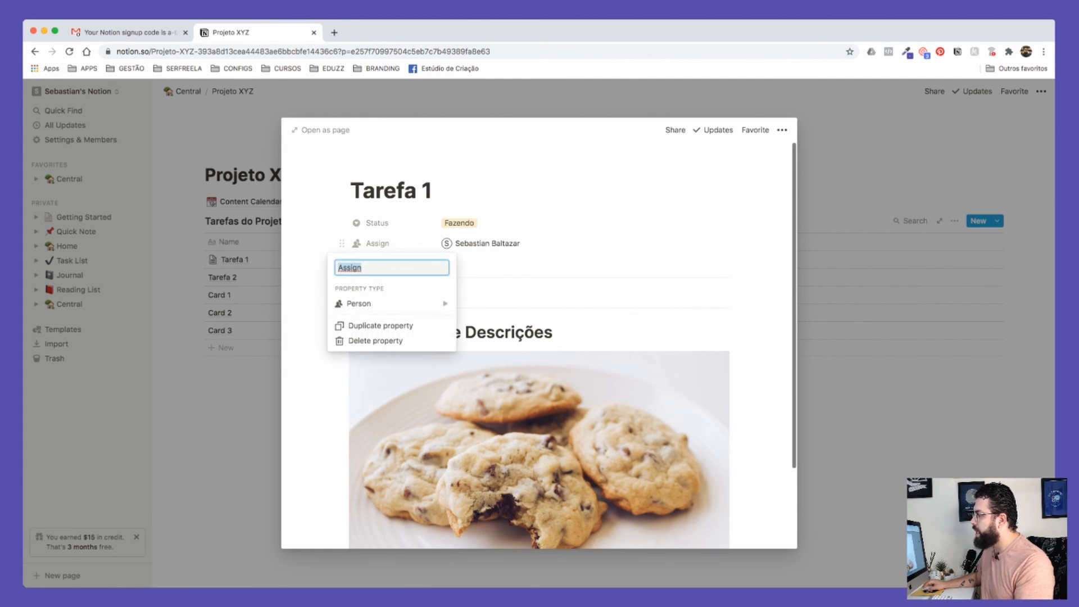
key(Escape)
click(385, 264)
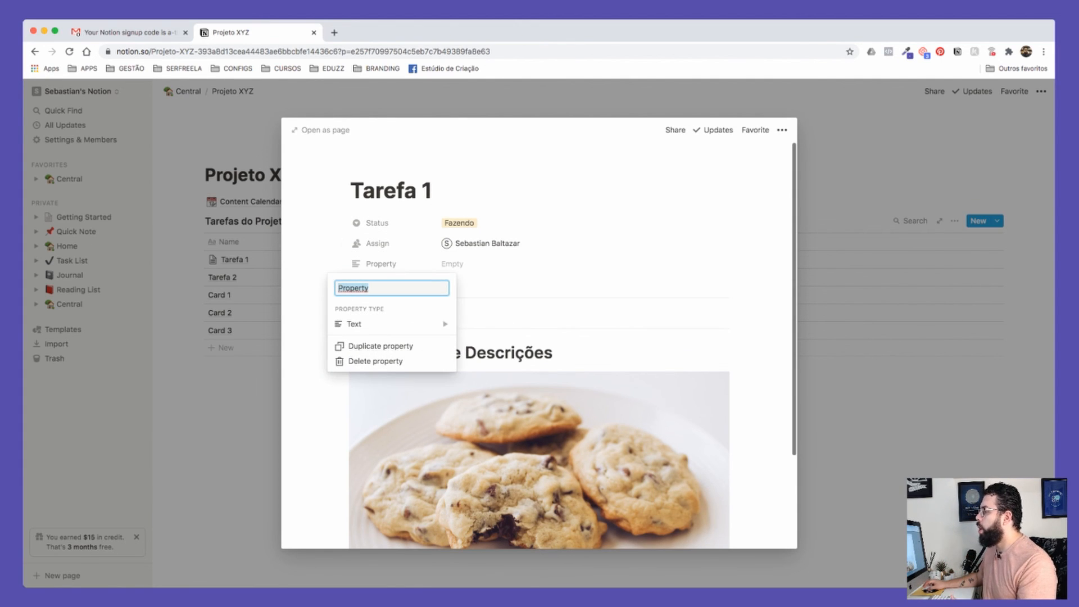
mouse_move(392, 324)
scroll(495, 315, down, 5)
scroll(495, 315, up, 5)
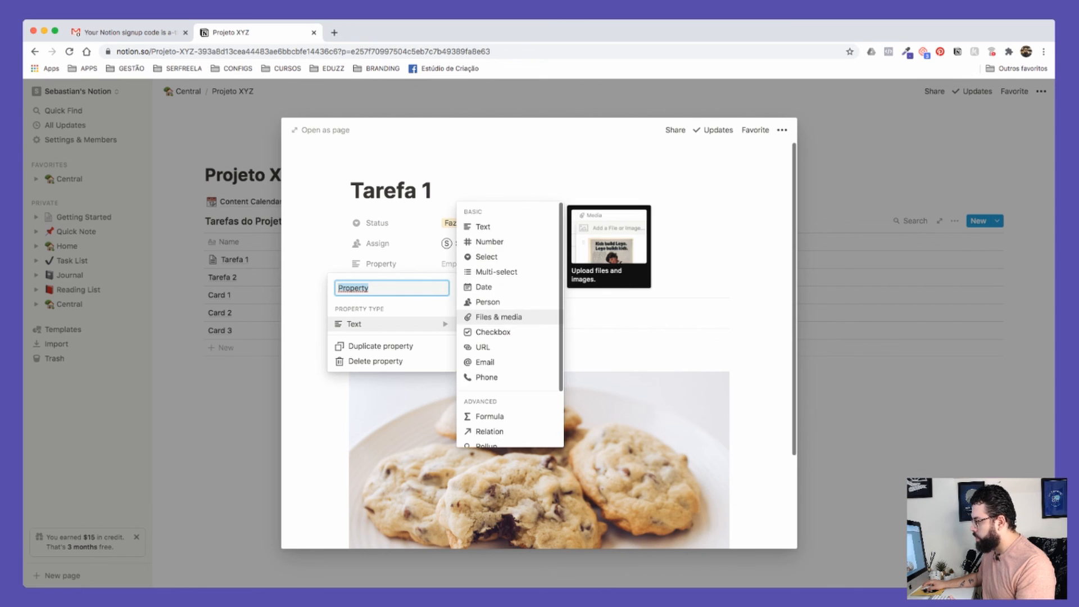
scroll(495, 315, down, 3)
scroll(495, 256, up, 3)
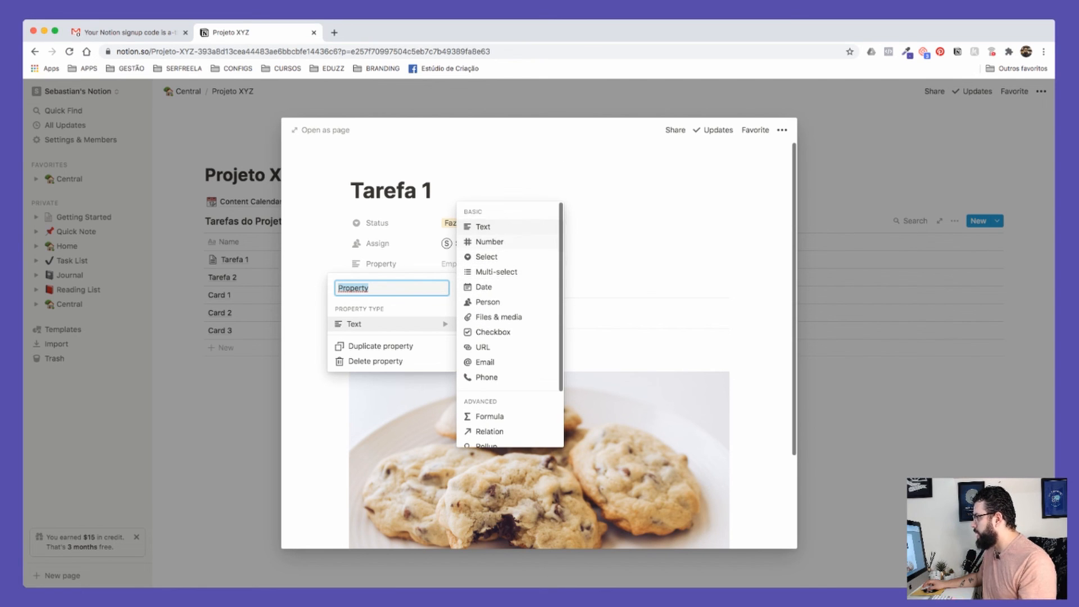
click(486, 256)
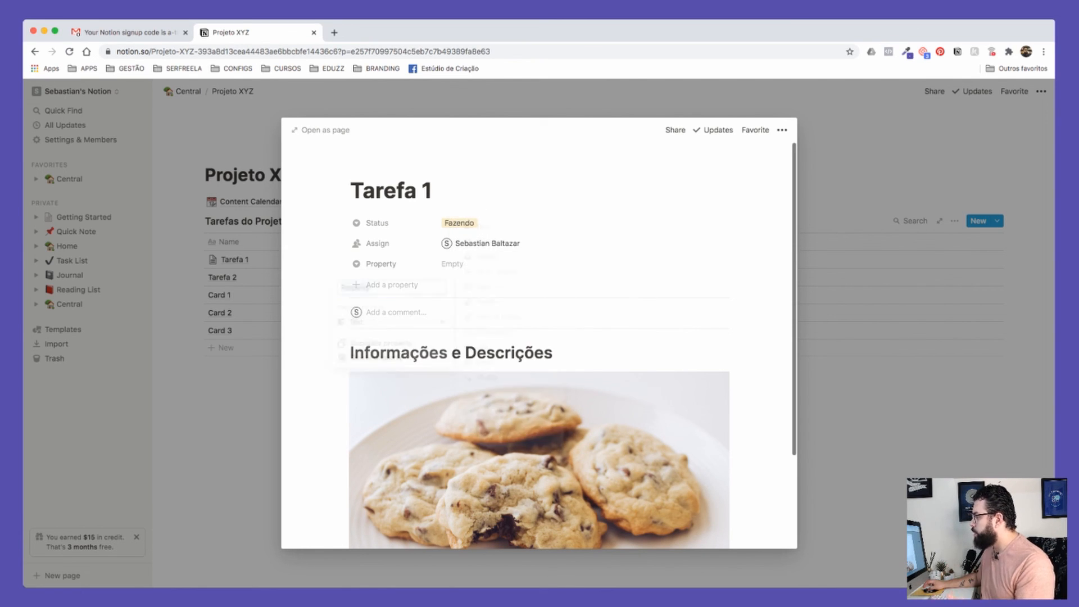
click(452, 264)
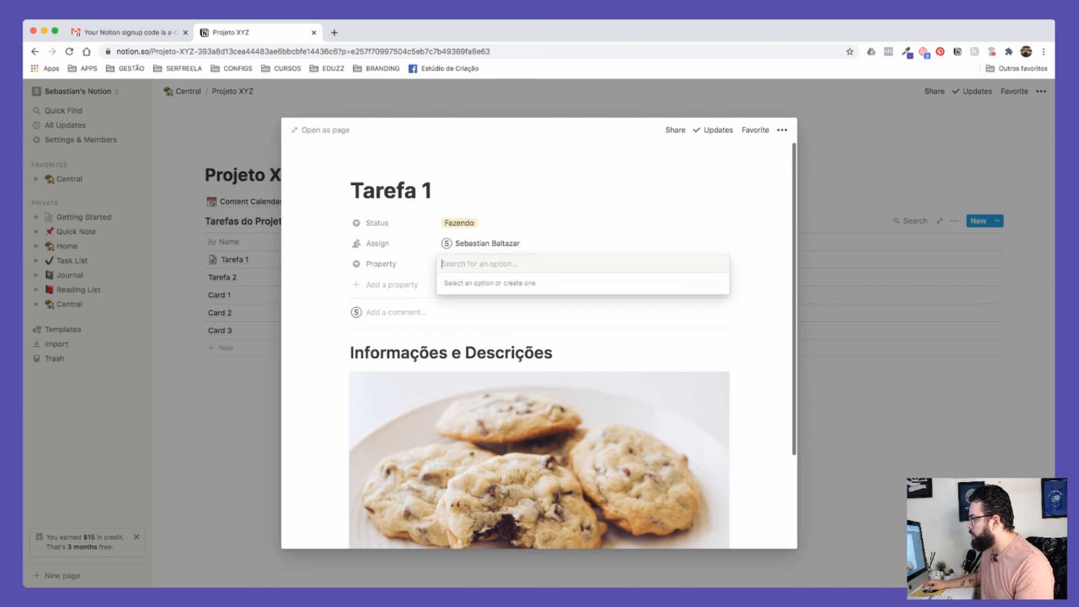
key(Escape)
Step: Change the new property's type to Files & media, then close Tarefa 1 and return to the Central page
click(377, 223)
key(Escape)
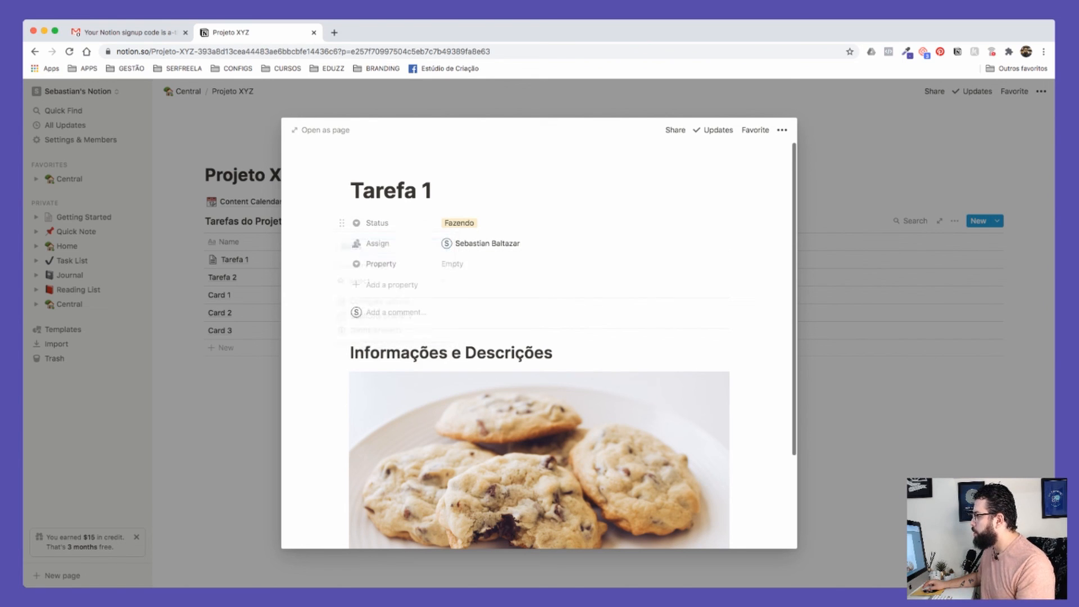
click(381, 263)
mouse_move(393, 323)
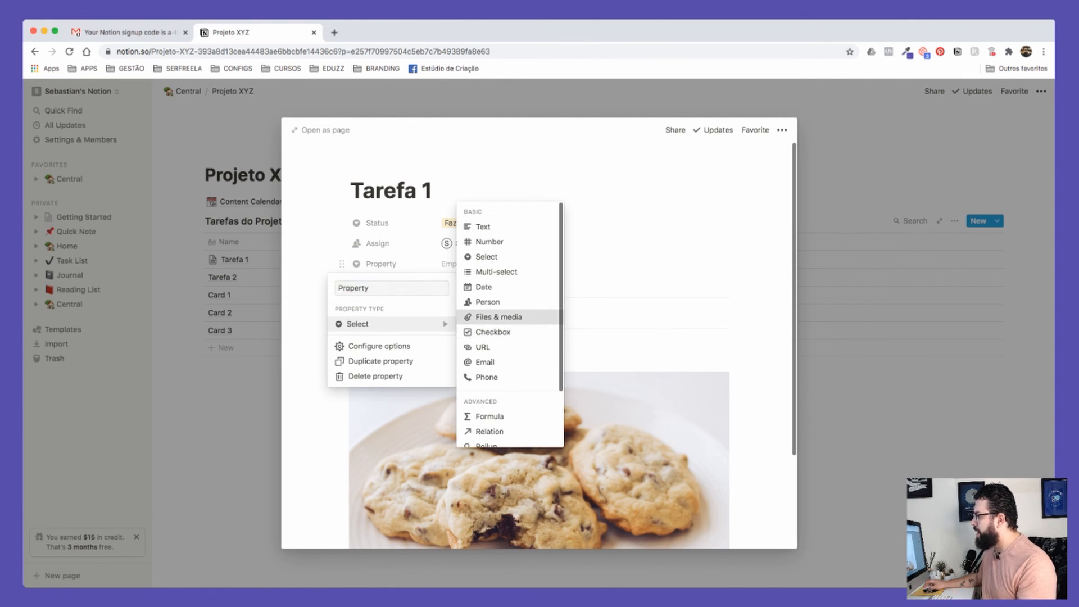
click(499, 317)
click(483, 264)
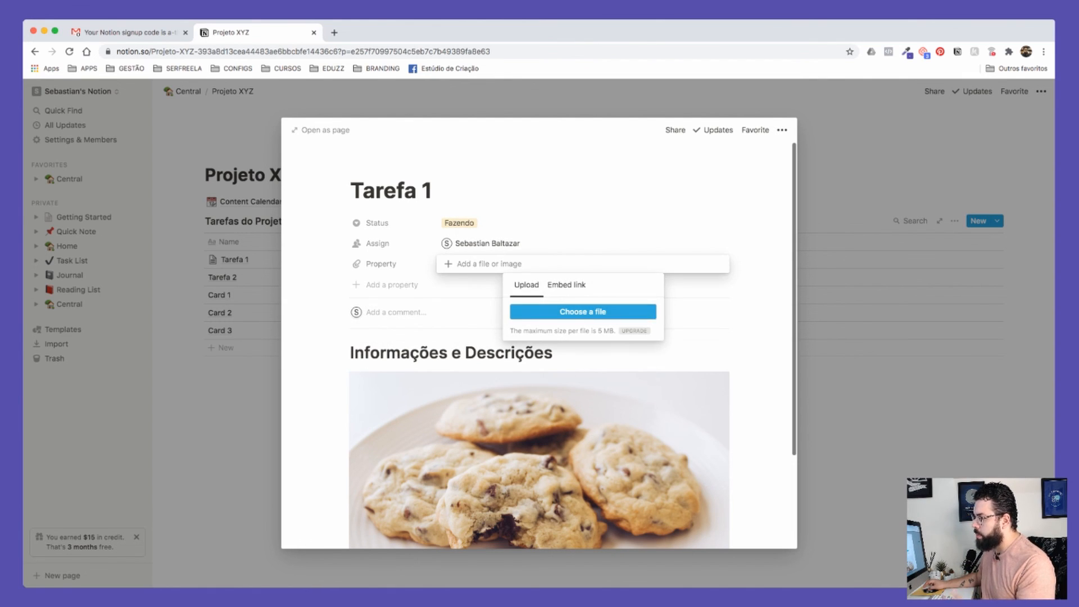
key(Escape)
click(380, 264)
click(393, 324)
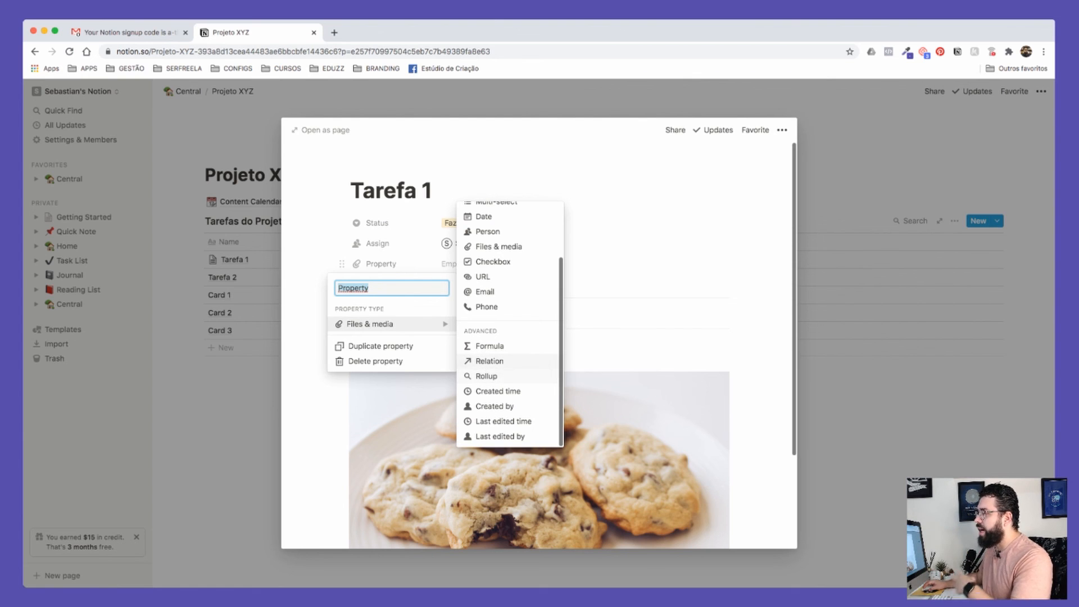
click(490, 361)
key(Escape)
key(Escape)
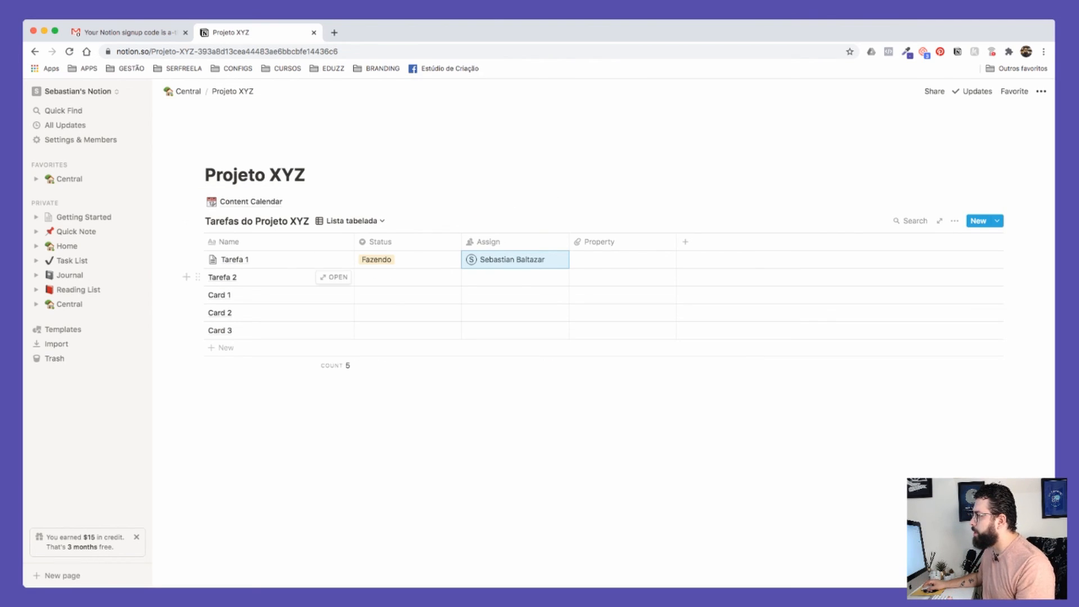
click(183, 91)
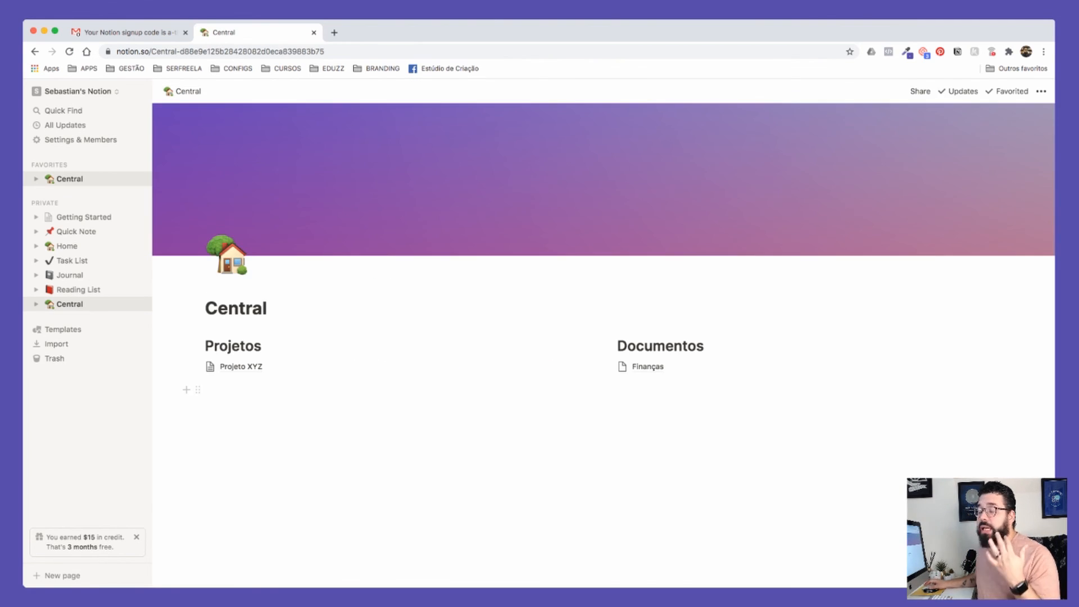